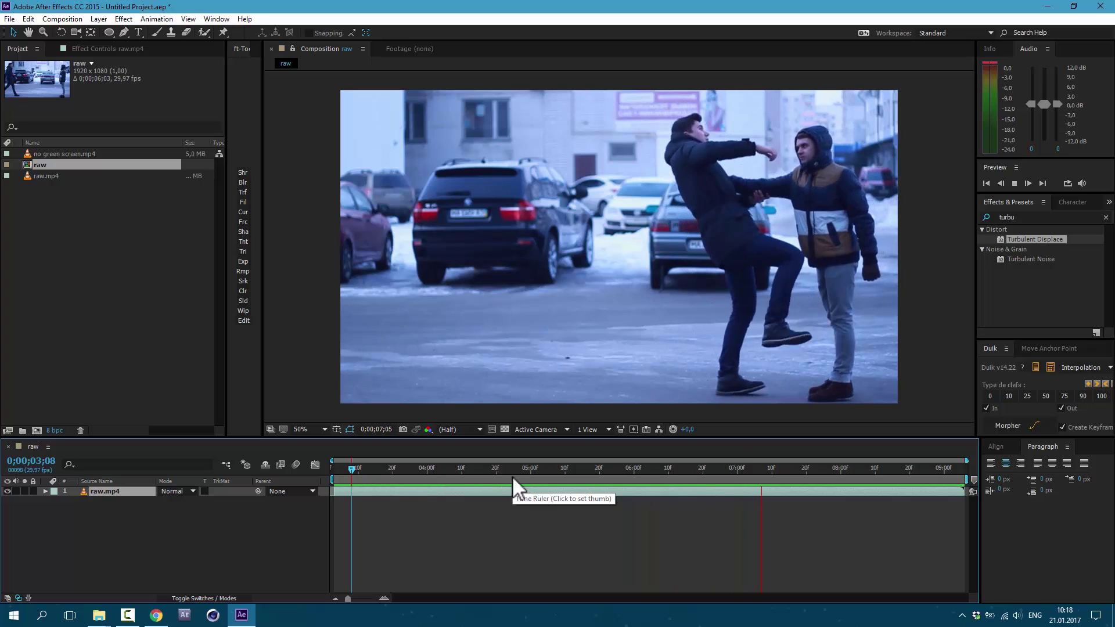
# Split the raw.mp4 layer at 0;00;04;12, just before the kick, and split it again at 0;00;06;00.
pyautogui.click(470, 479)
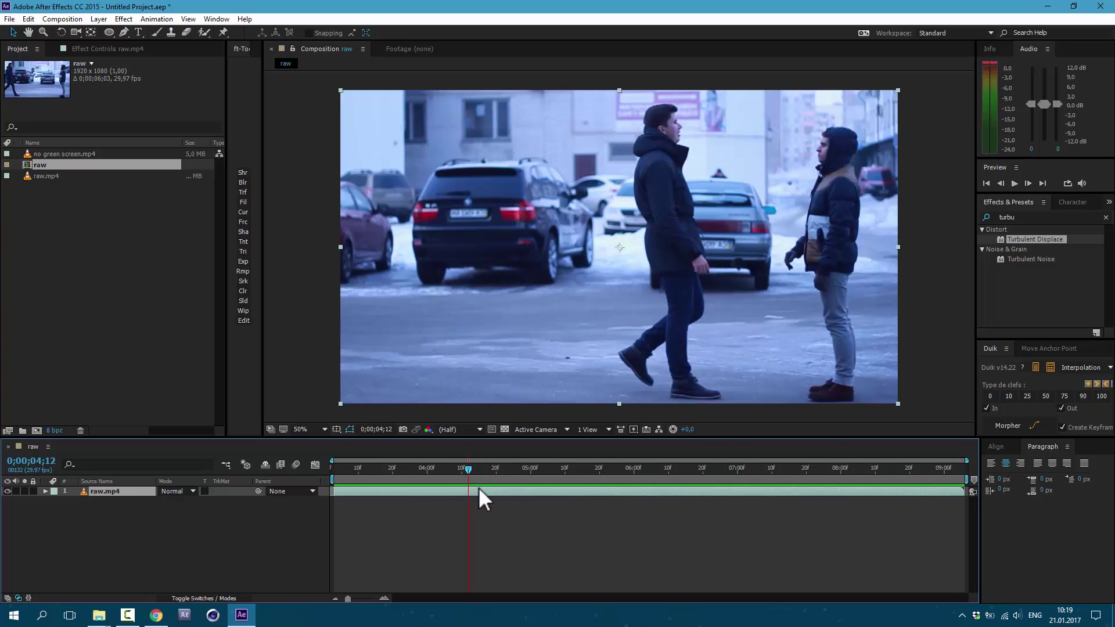
pyautogui.hotkey('ctrl', 'shift', 'd')
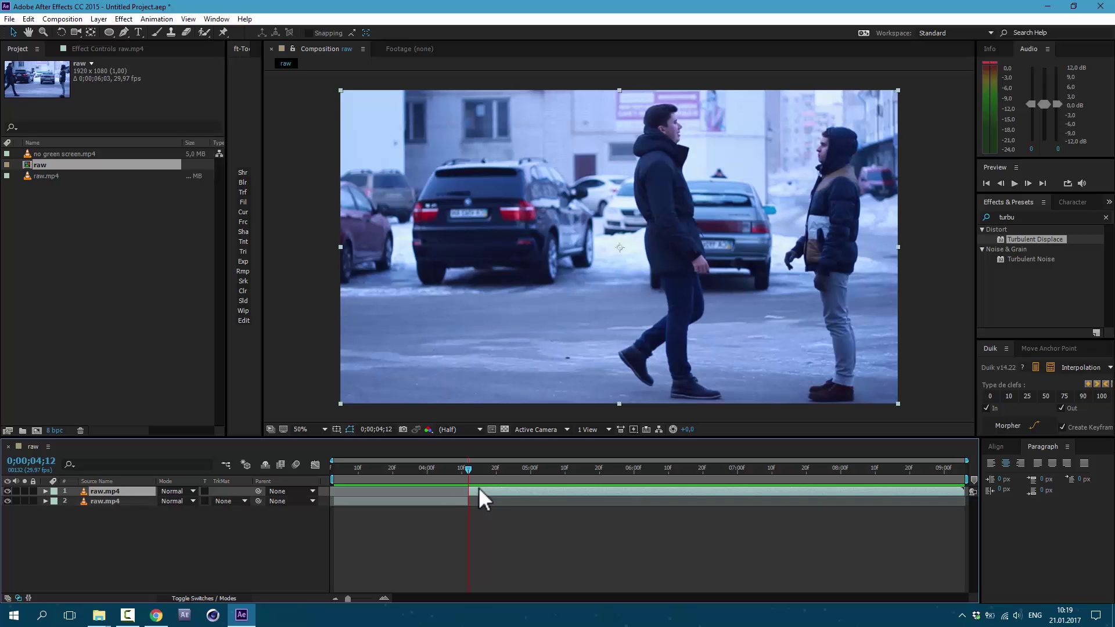
pyautogui.moveTo(480, 470); pyautogui.dragTo(631, 494)
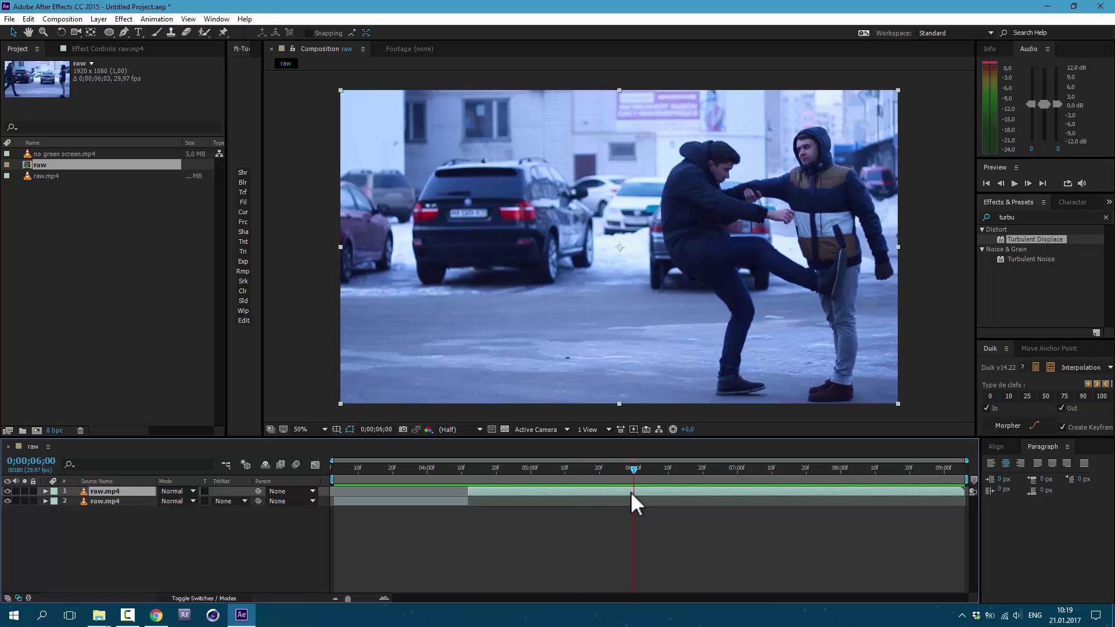
pyautogui.hotkey('ctrl', 'shift', 'd')
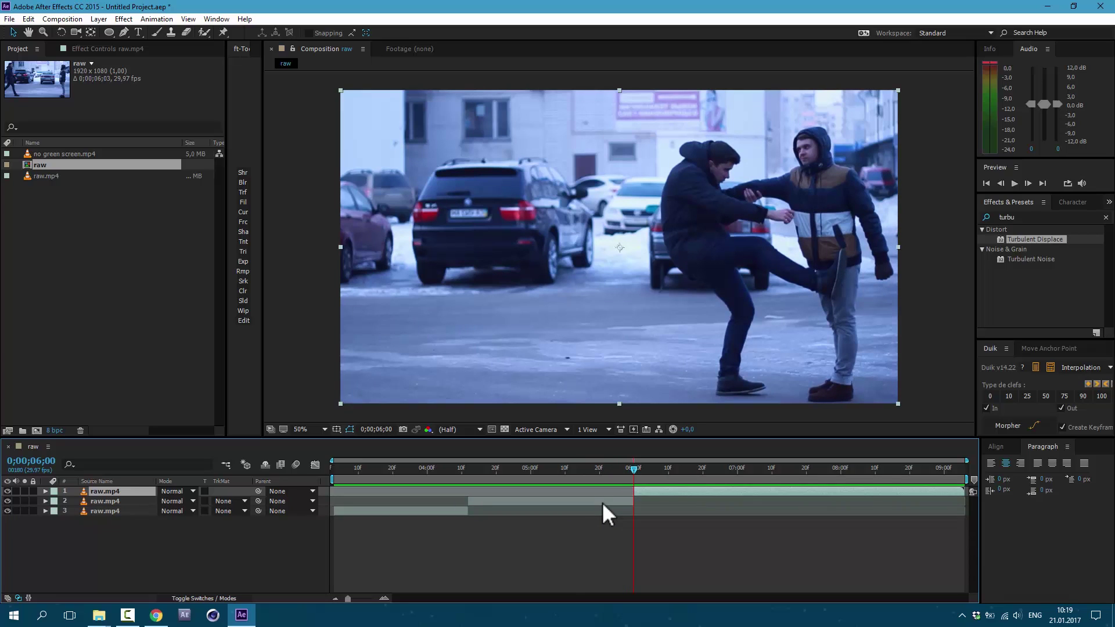
# Speed up the middle raw.mp4 segment with Time Stretch, holding its in-point, so it ends at about 0;00;04;23.
pyautogui.rightClick(604, 503)
pyautogui.moveTo(735, 115)
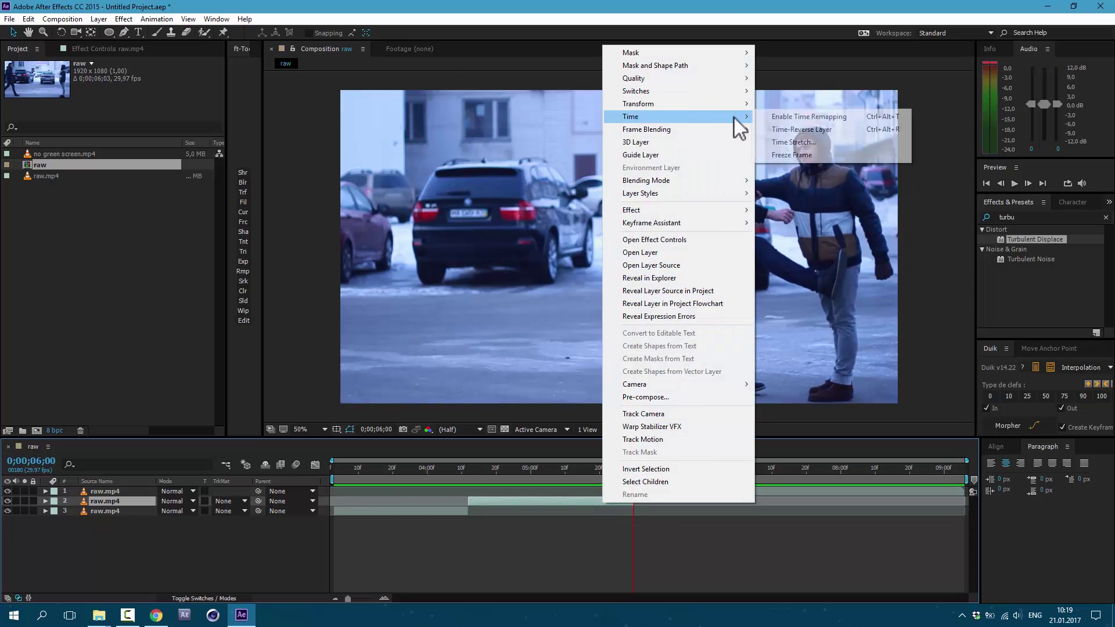
pyautogui.click(783, 141)
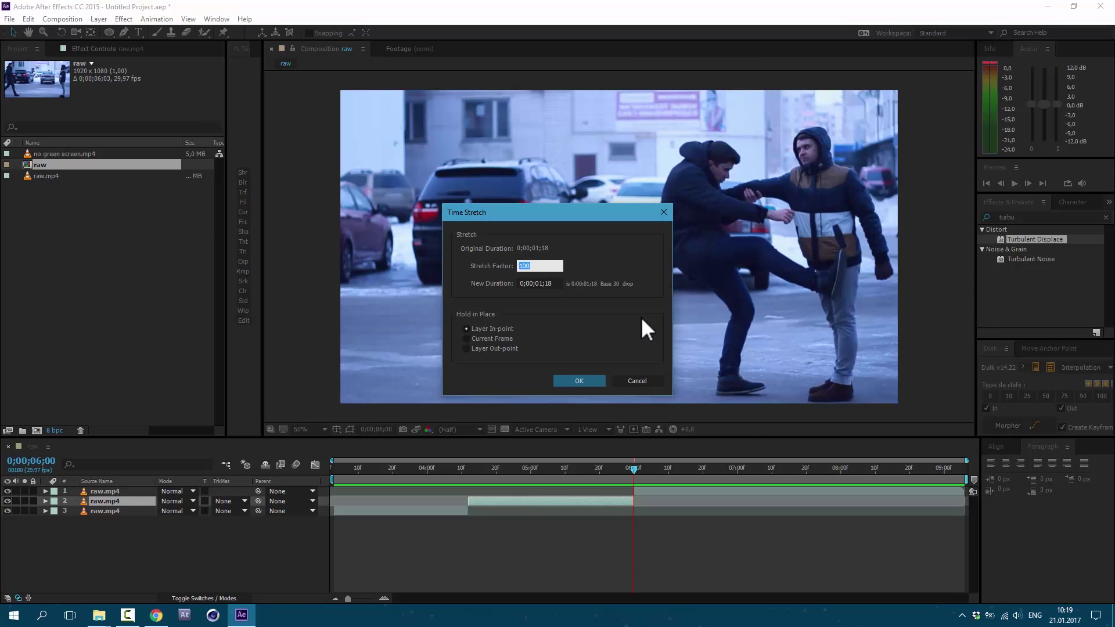
pyautogui.write('150')
pyautogui.press('Return')
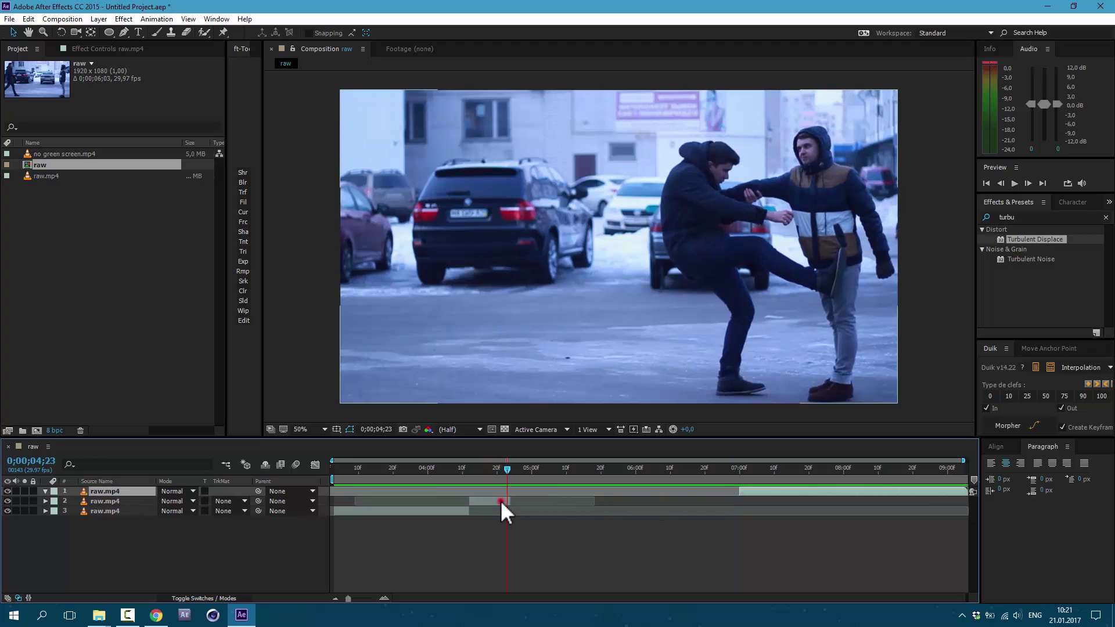
# Duplicate the sped-up segment, freeze the copy's frame at 0;00;04;23, and trim it to fill the gap before the last segment.
pyautogui.moveTo(501, 500); pyautogui.dragTo(479, 500)
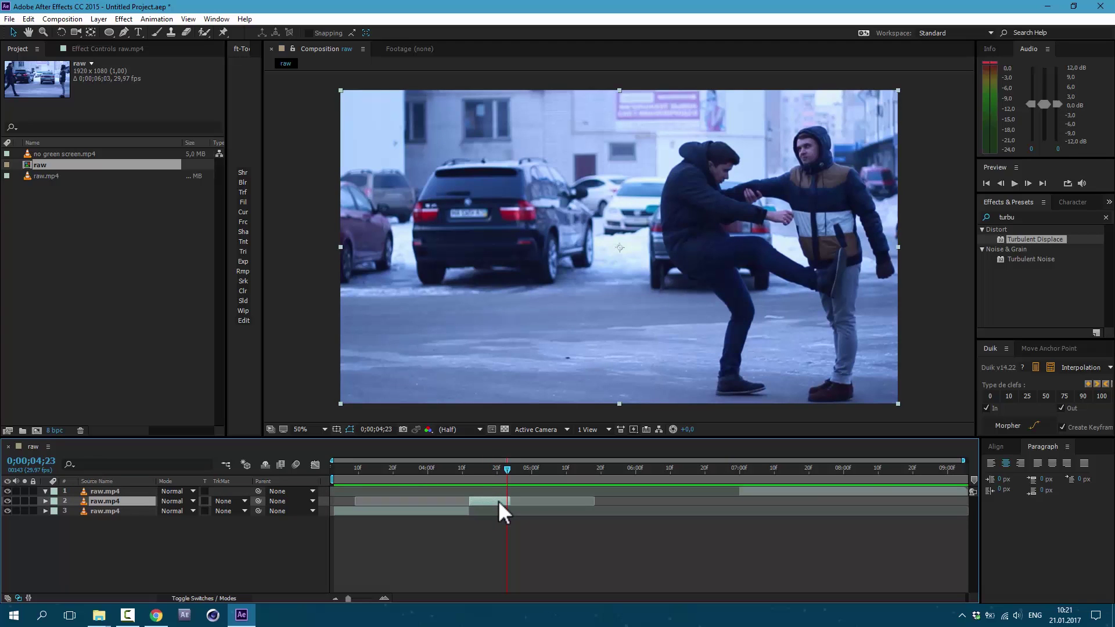
pyautogui.hotkey('ctrl', 'd')
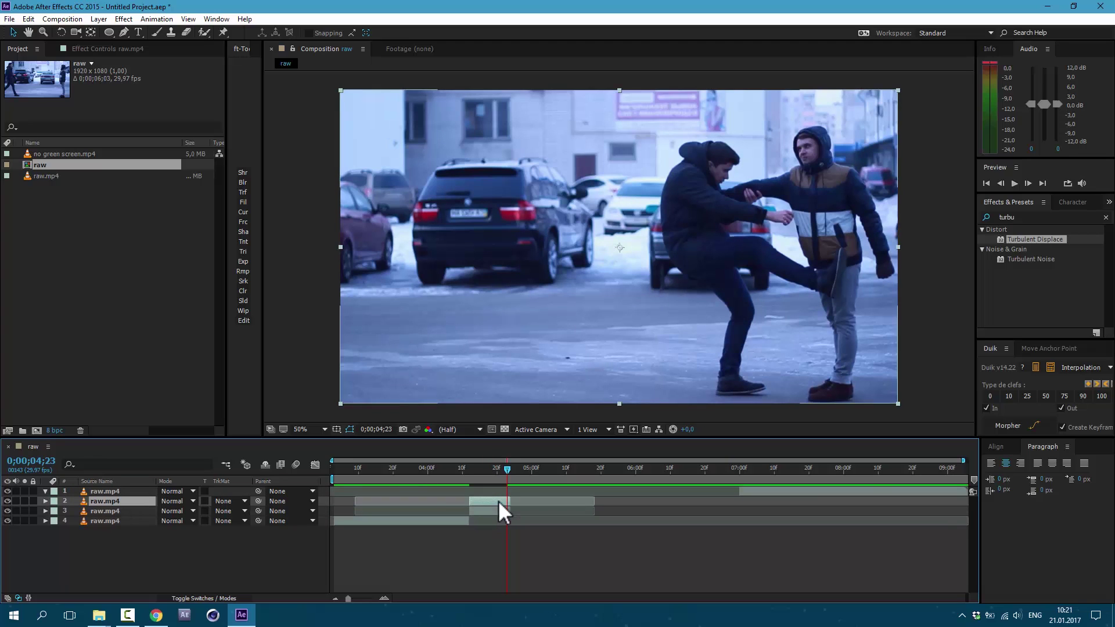
pyautogui.rightClick(500, 503)
pyautogui.moveTo(581, 116)
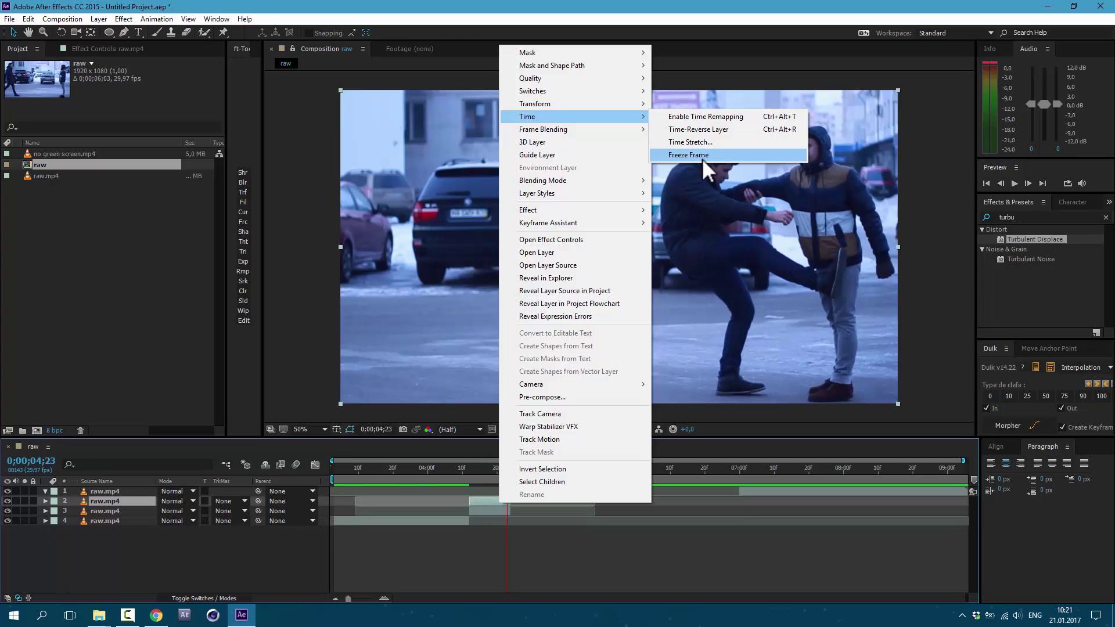
pyautogui.click(702, 157)
pyautogui.moveTo(699, 499); pyautogui.dragTo(740, 501)
pyautogui.moveTo(469, 500); pyautogui.dragTo(510, 501)
pyautogui.click(501, 474)
pyautogui.press('space')
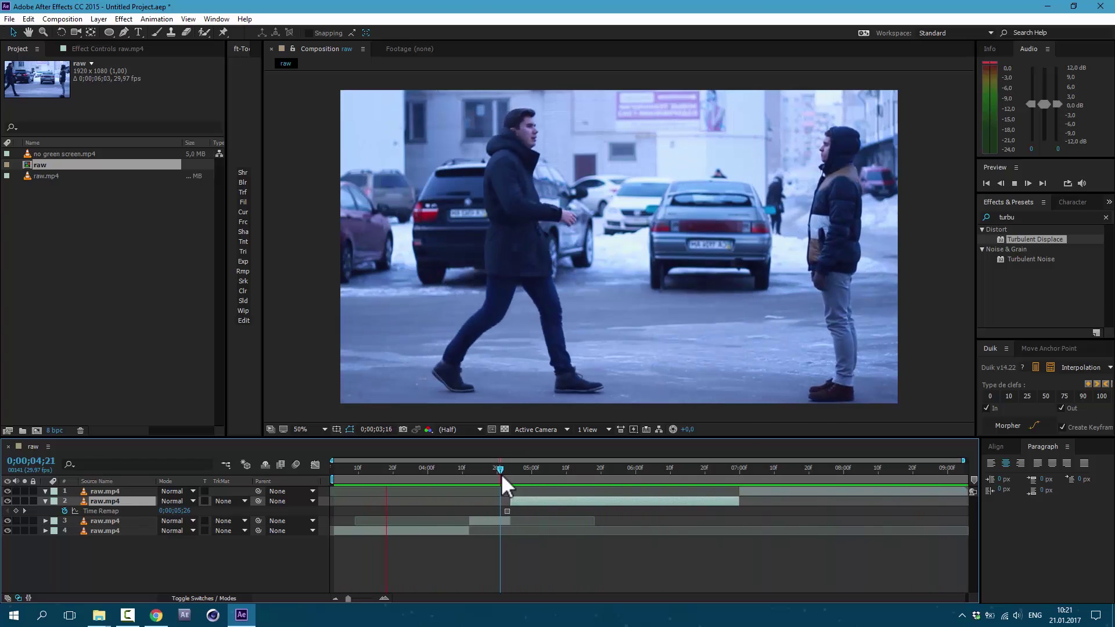
pyautogui.press('space')
# Create a composition from no green screen.mp4 and split its layer at 0;00;01;44.
pyautogui.moveTo(54, 154); pyautogui.dragTo(36, 430)
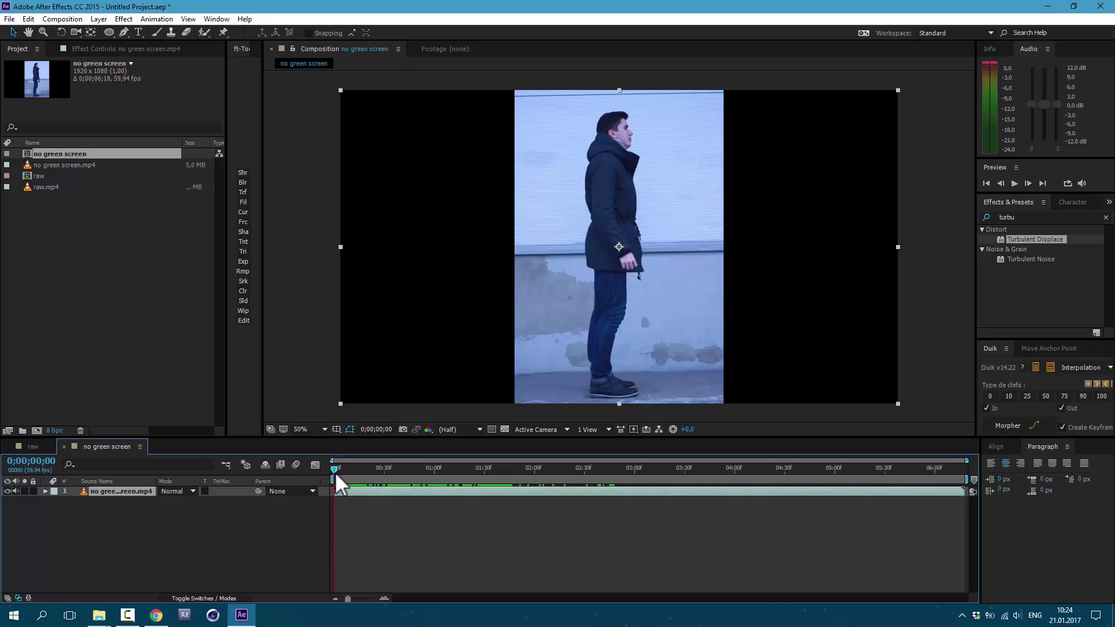
pyautogui.press('space')
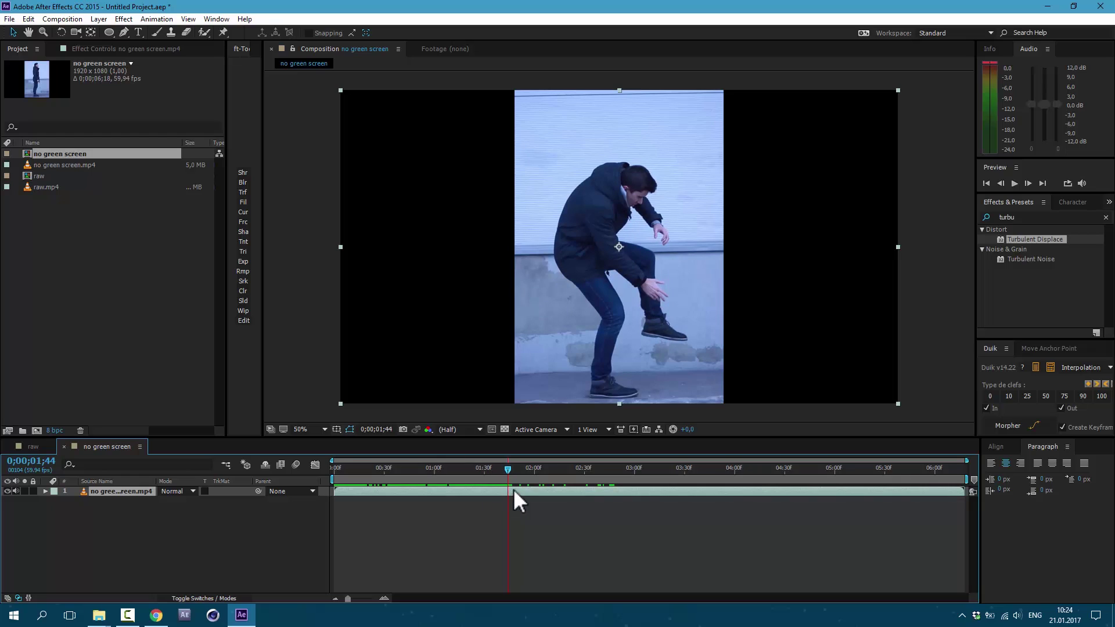
pyautogui.hotkey('ctrl', 'shift', 'd')
# Freeze the second segment on the empty background at 0;00;03;16, extended over the whole composition beneath the actor's clip.
pyautogui.moveTo(514, 471); pyautogui.dragTo(660, 493)
pyautogui.moveTo(510, 492); pyautogui.dragTo(652, 502)
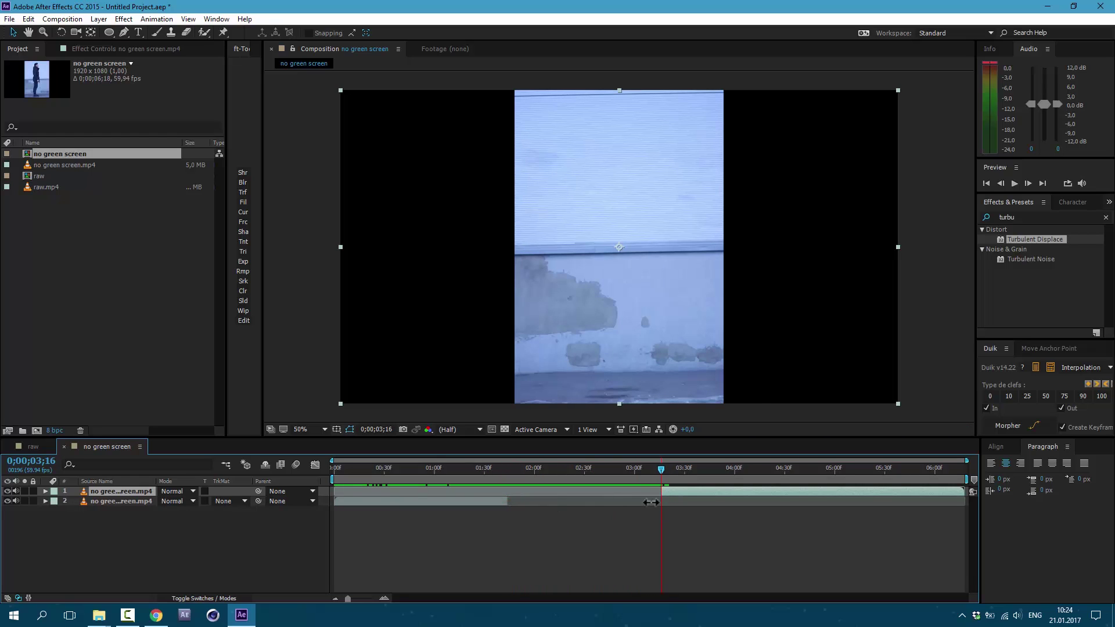
pyautogui.rightClick(668, 490)
pyautogui.click(780, 104)
pyautogui.click(849, 145)
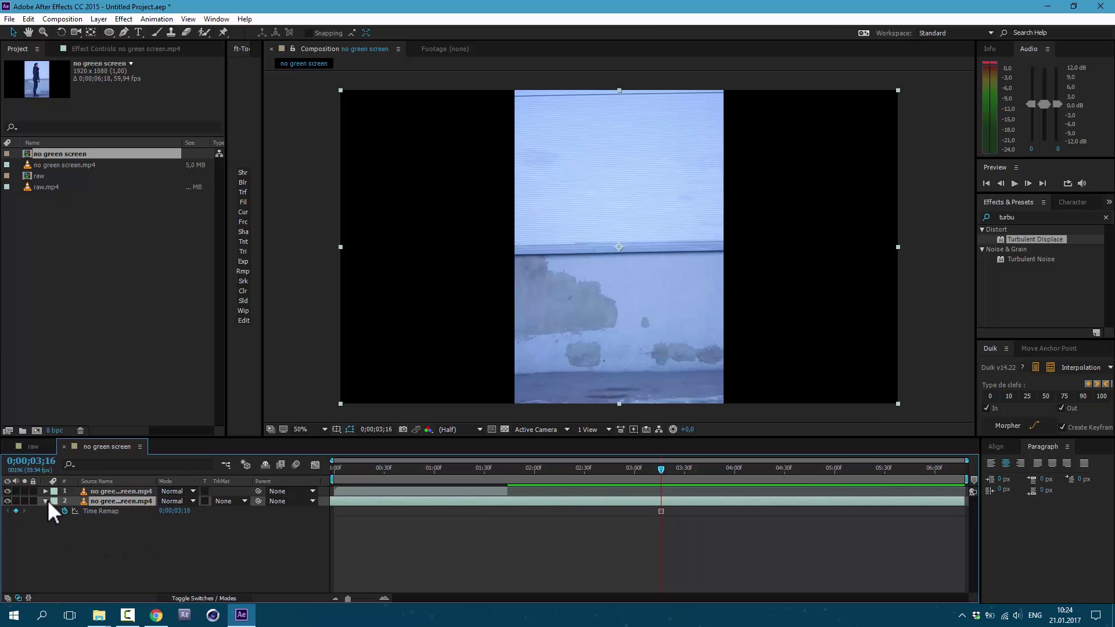
pyautogui.click(46, 500)
# Duplicate the actor's clip, reverse the copy with a negative Time Stretch factor, and place it from 0;00;01;44 to about 0;00;02;09.
pyautogui.click(481, 491)
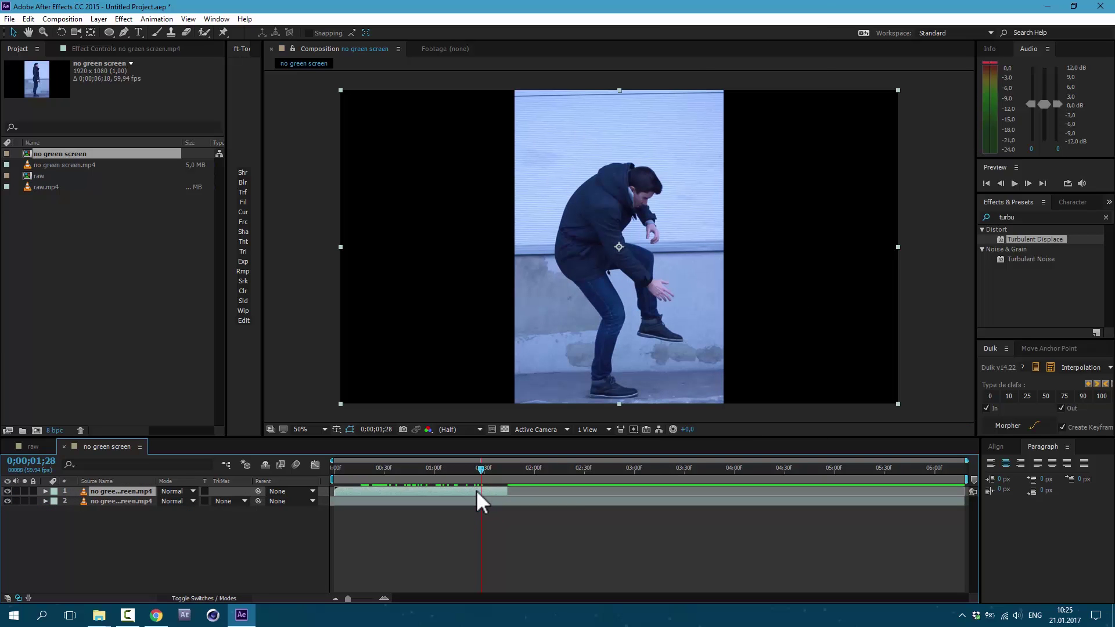
pyautogui.hotkey('ctrl', 'd')
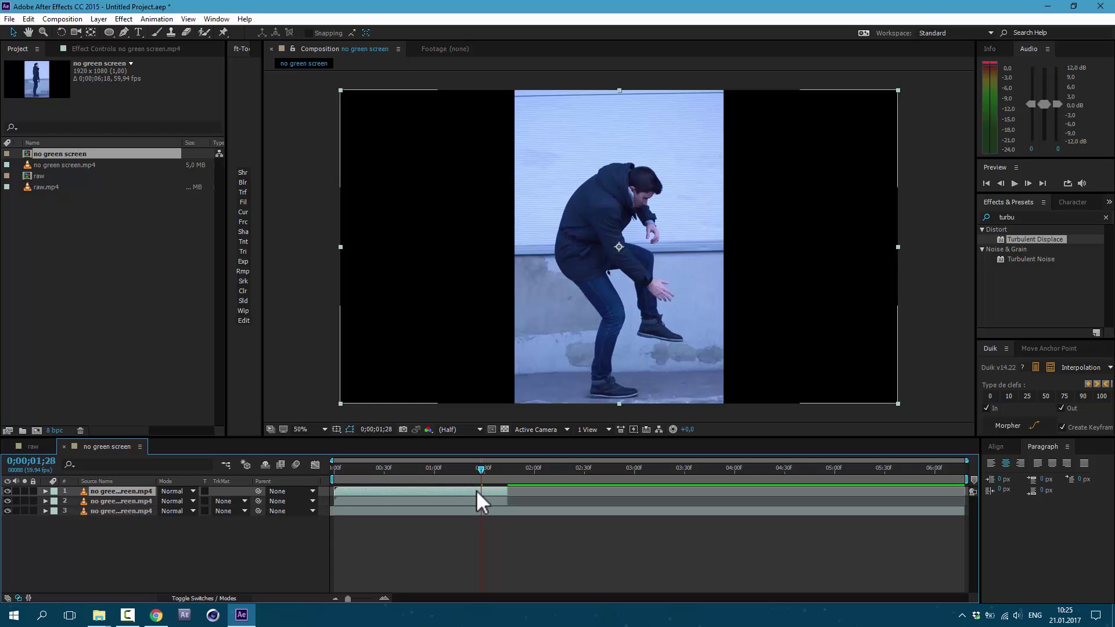
pyautogui.rightClick(477, 489)
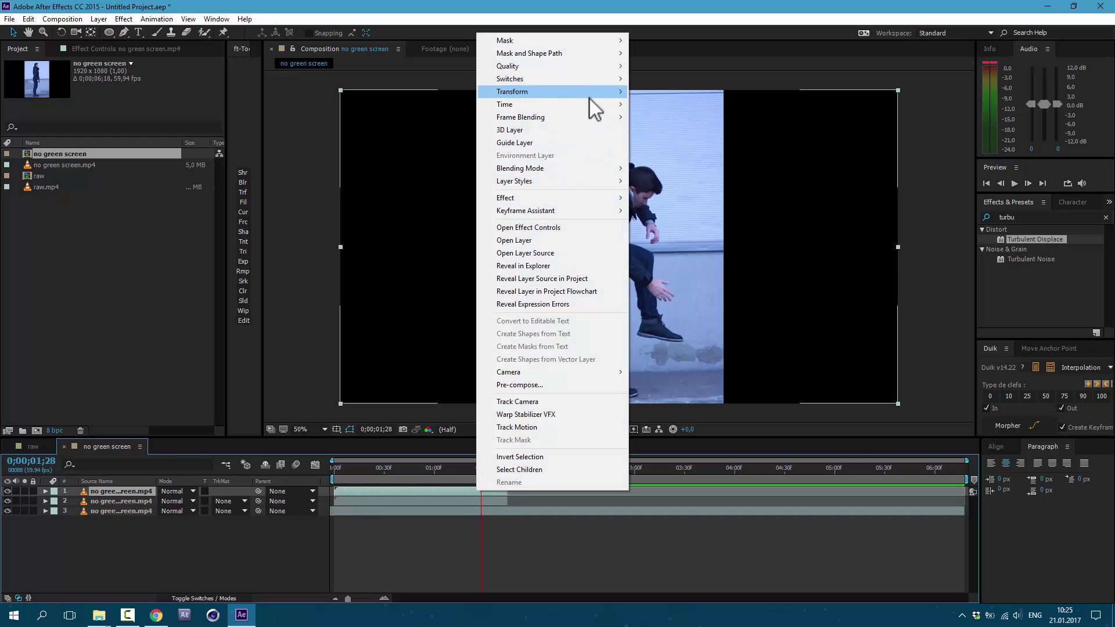
pyautogui.moveTo(591, 104)
pyautogui.click(665, 129)
pyautogui.write('-100')
pyautogui.press('Return')
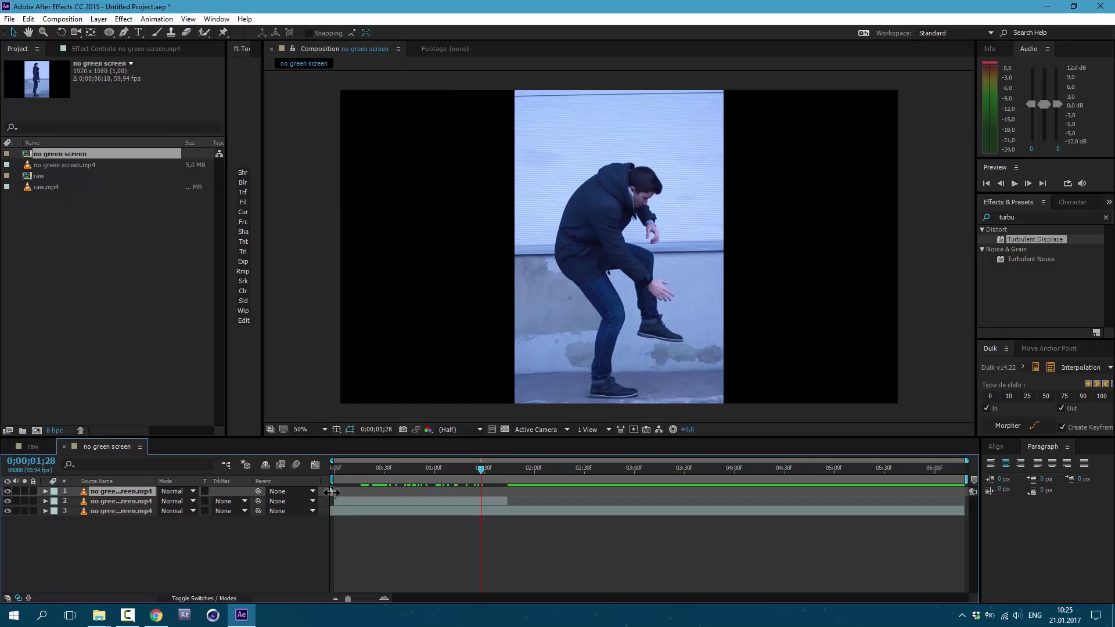
pyautogui.moveTo(331, 491); pyautogui.dragTo(442, 489)
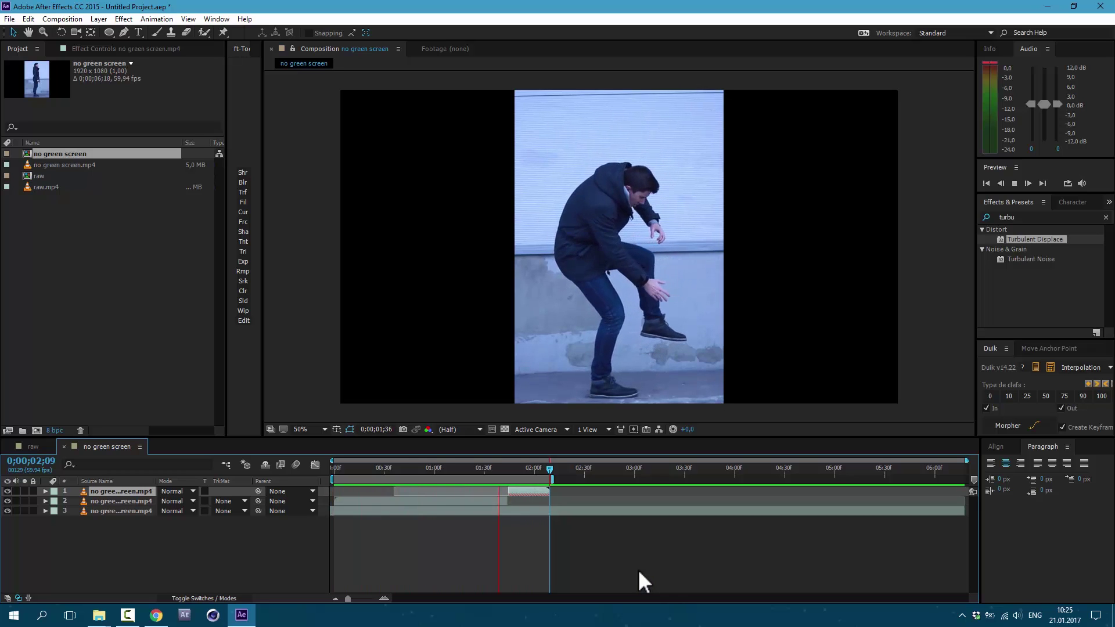
# Enable Time Remapping on both the original actor clip and its reversed copy.
pyautogui.click(514, 492)
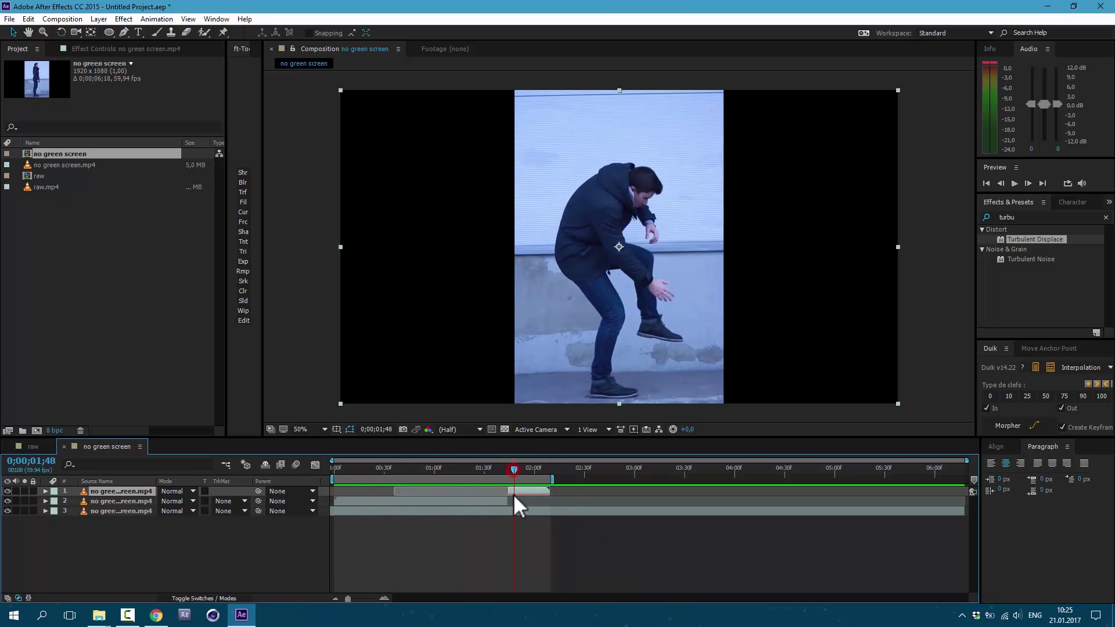
pyautogui.click(478, 502)
pyautogui.rightClick(480, 501)
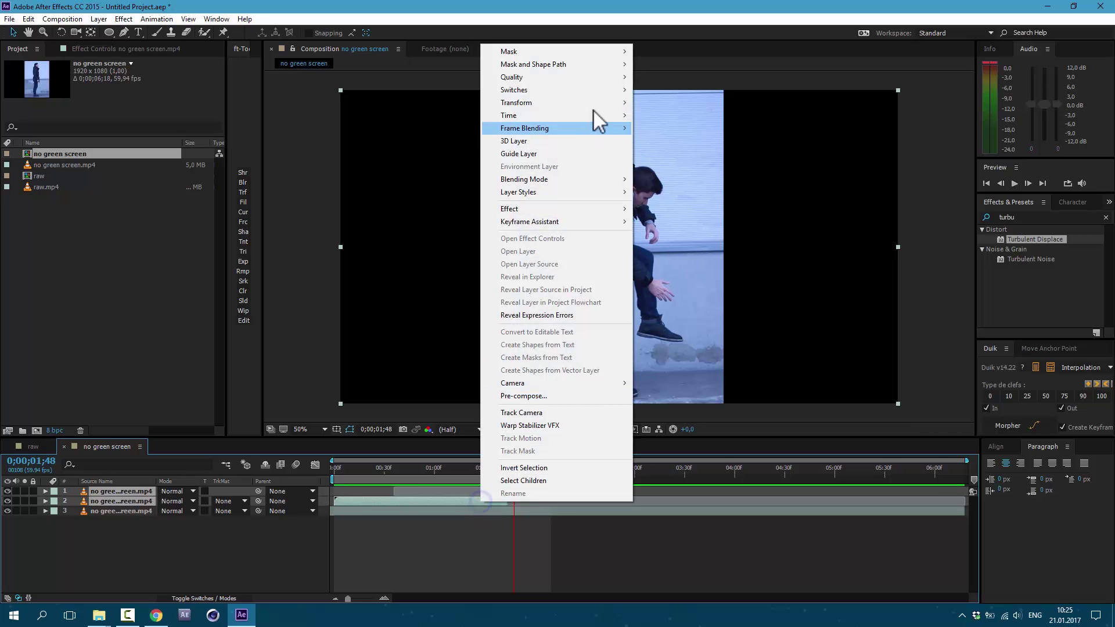
pyautogui.moveTo(581, 115)
pyautogui.click(651, 117)
pyautogui.click(504, 587)
# Add Time Remap keyframes to both actor clips at 0;00;01;44, apply Easy Ease to them, and preview the motion.
pyautogui.click(509, 467)
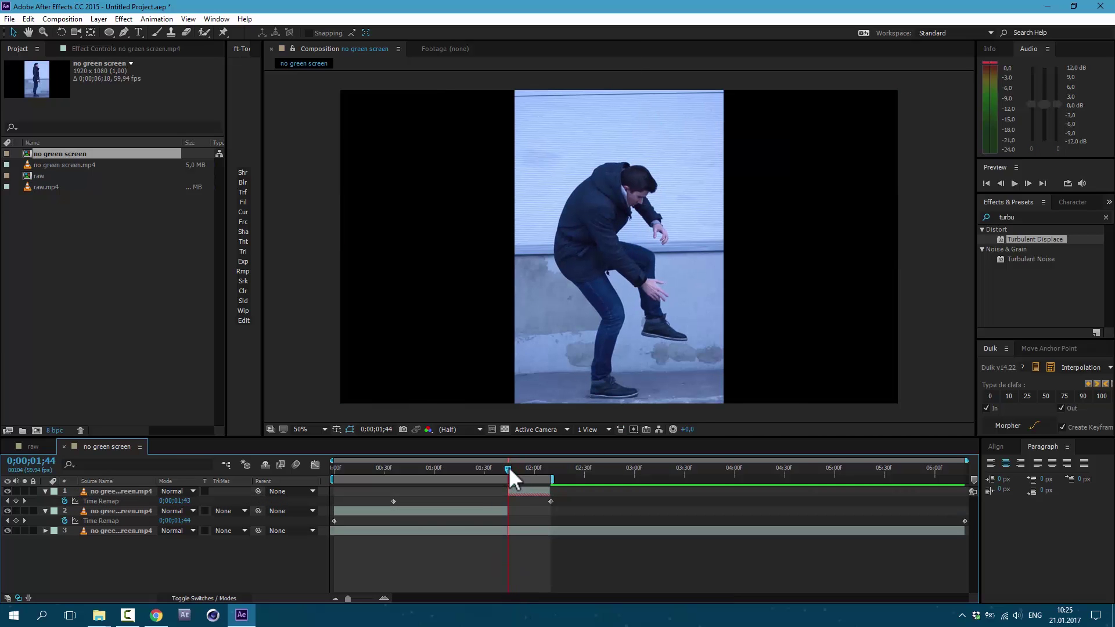
pyautogui.click(518, 489)
pyautogui.click(15, 501)
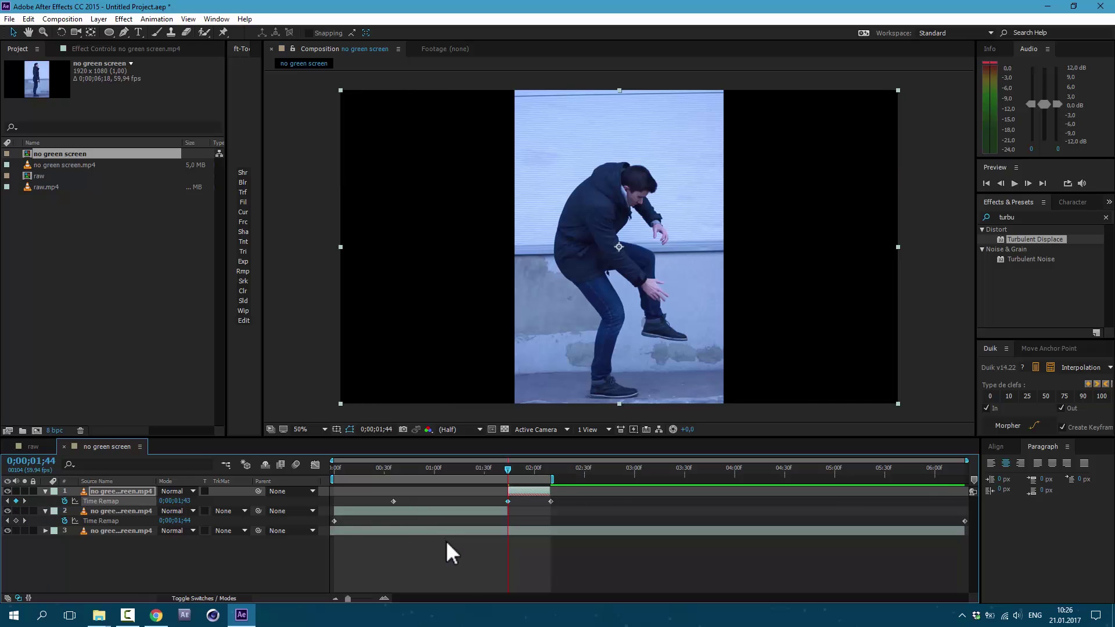
pyautogui.click(475, 510)
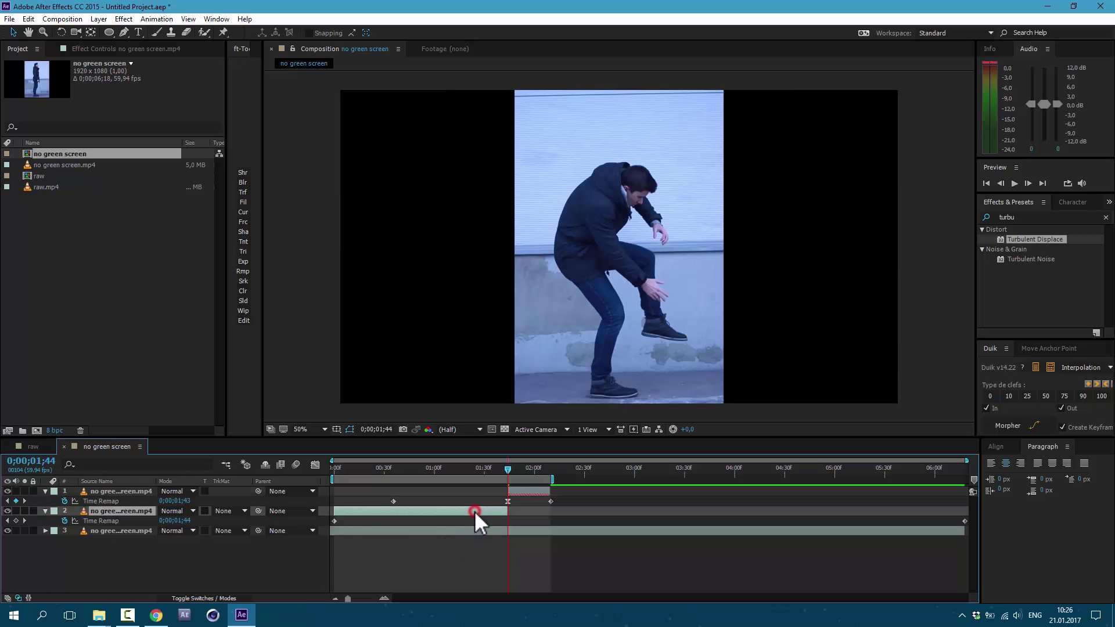
pyautogui.click(16, 520)
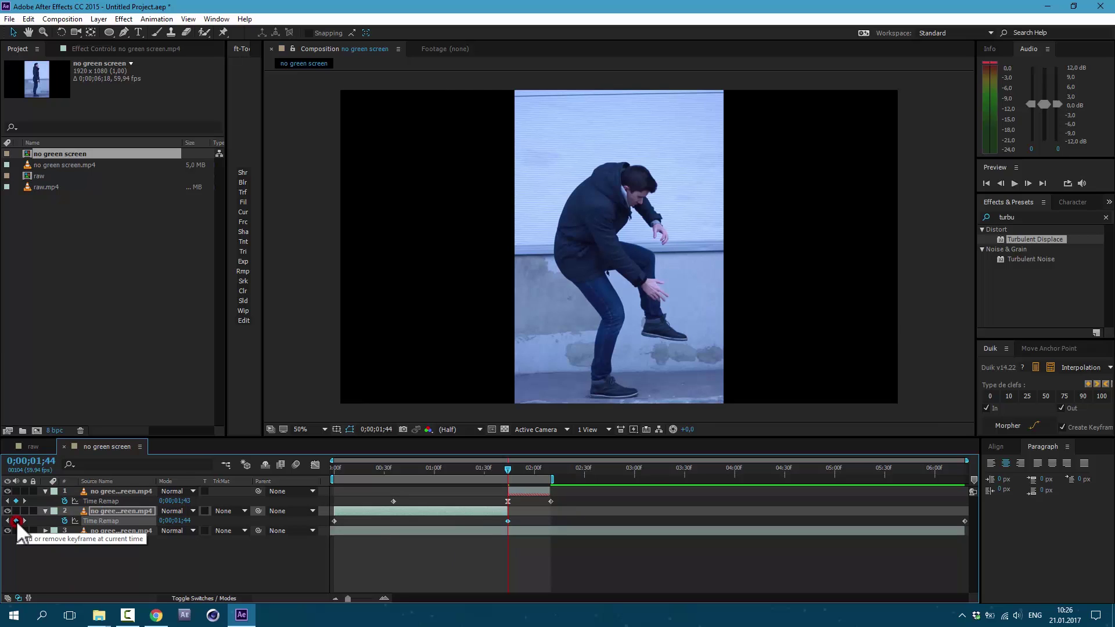
pyautogui.press('F9')
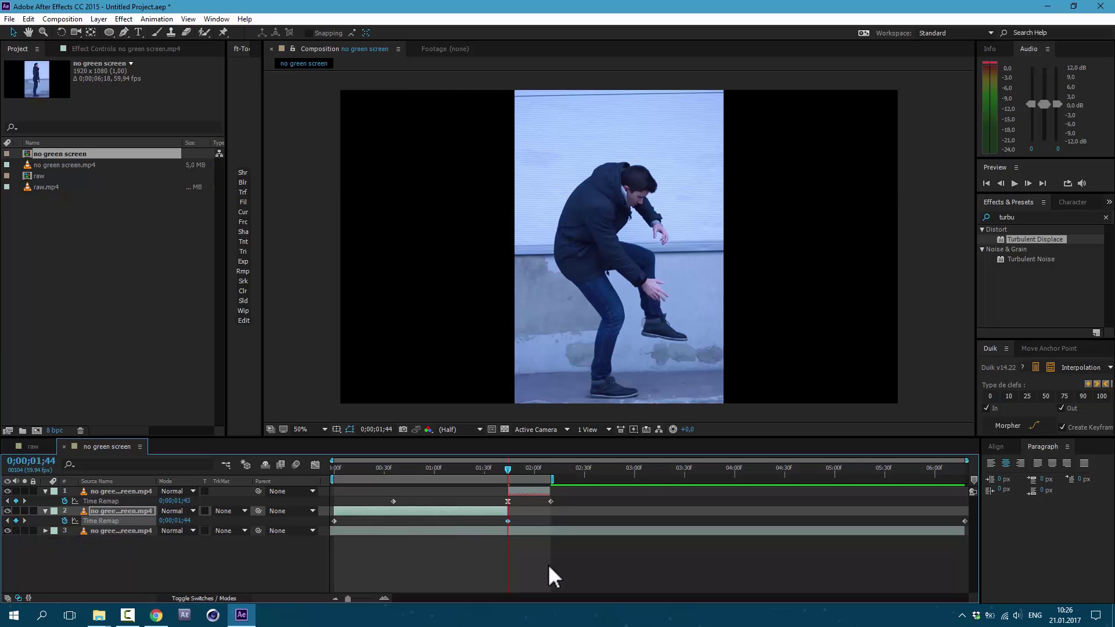
pyautogui.press('space')
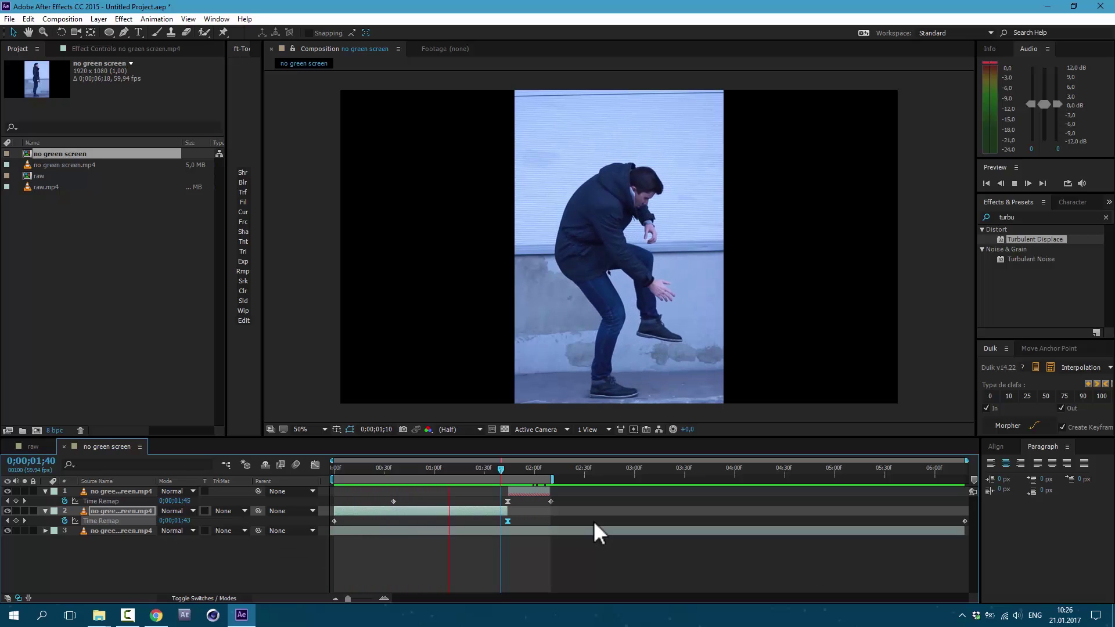
# Apply the Difference Matte effect to the original actor clip, with the frozen background layer as its difference layer.
pyautogui.click(131, 551)
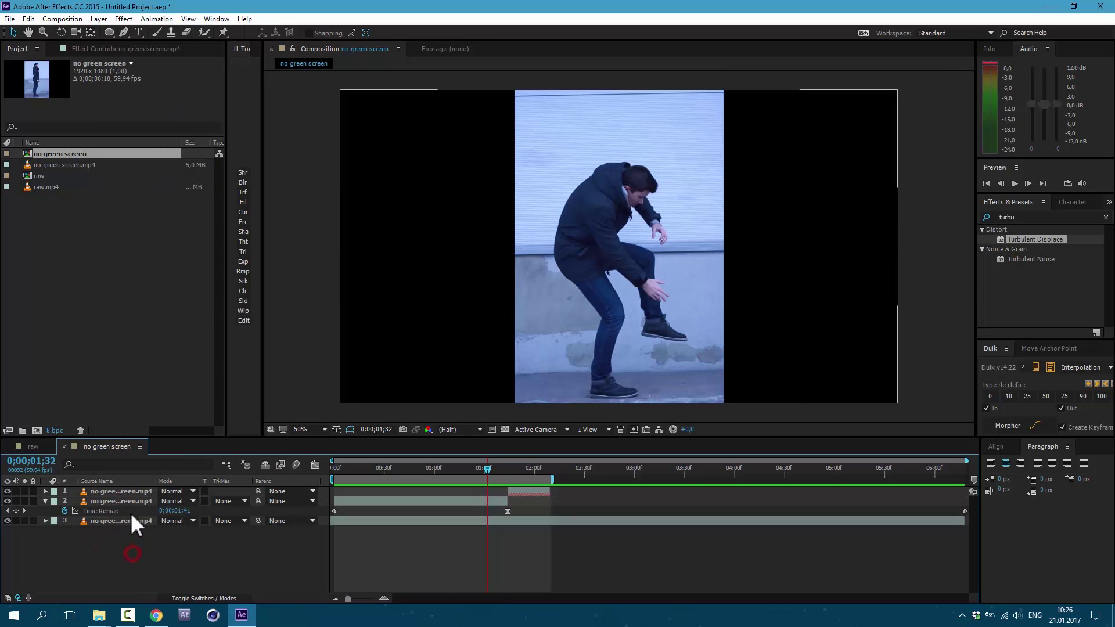
pyautogui.click(135, 503)
pyautogui.click(123, 18)
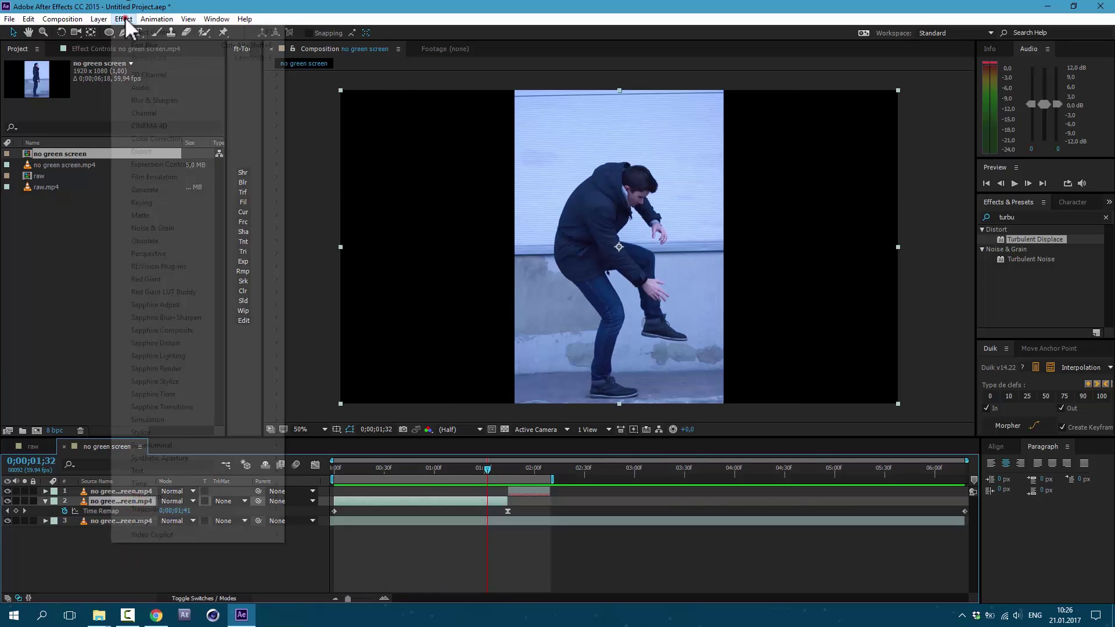
pyautogui.moveTo(174, 202)
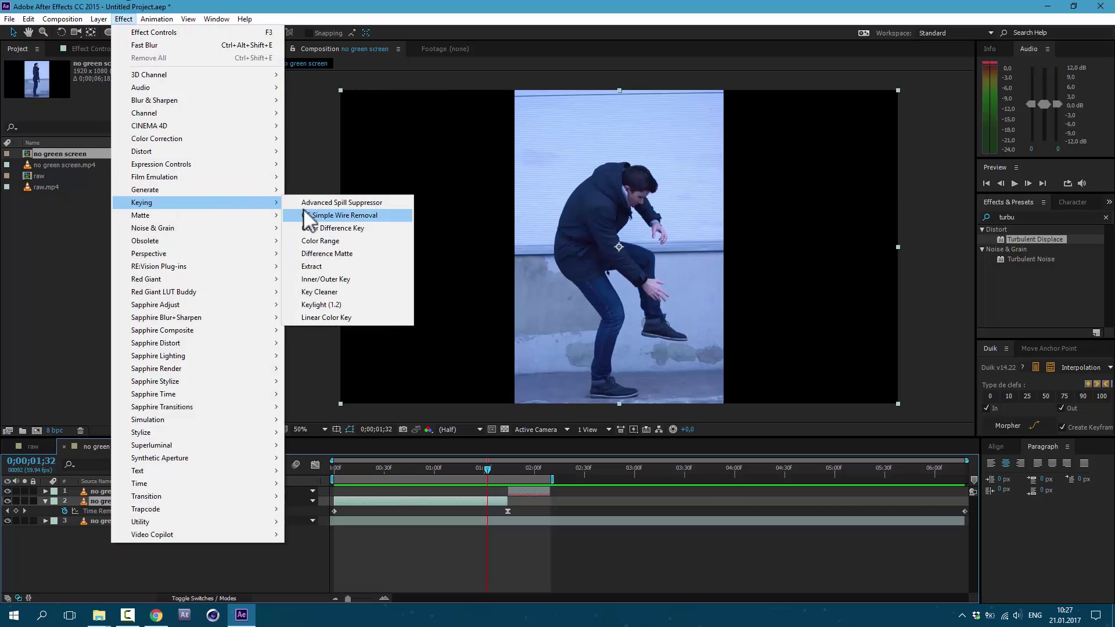
pyautogui.click(347, 256)
pyautogui.click(155, 92)
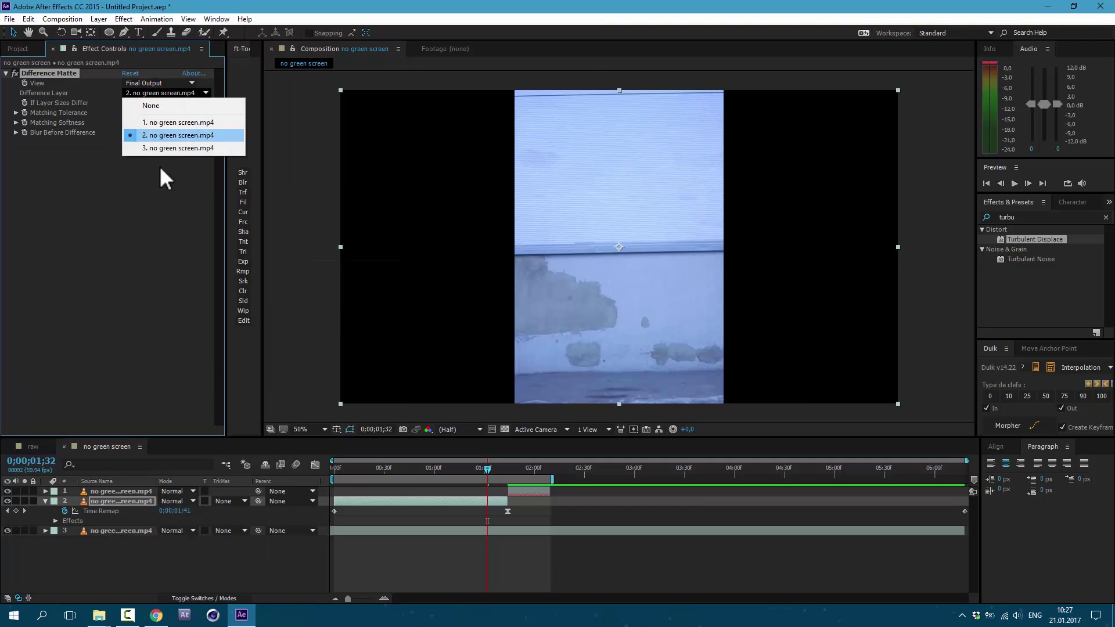
pyautogui.click(161, 149)
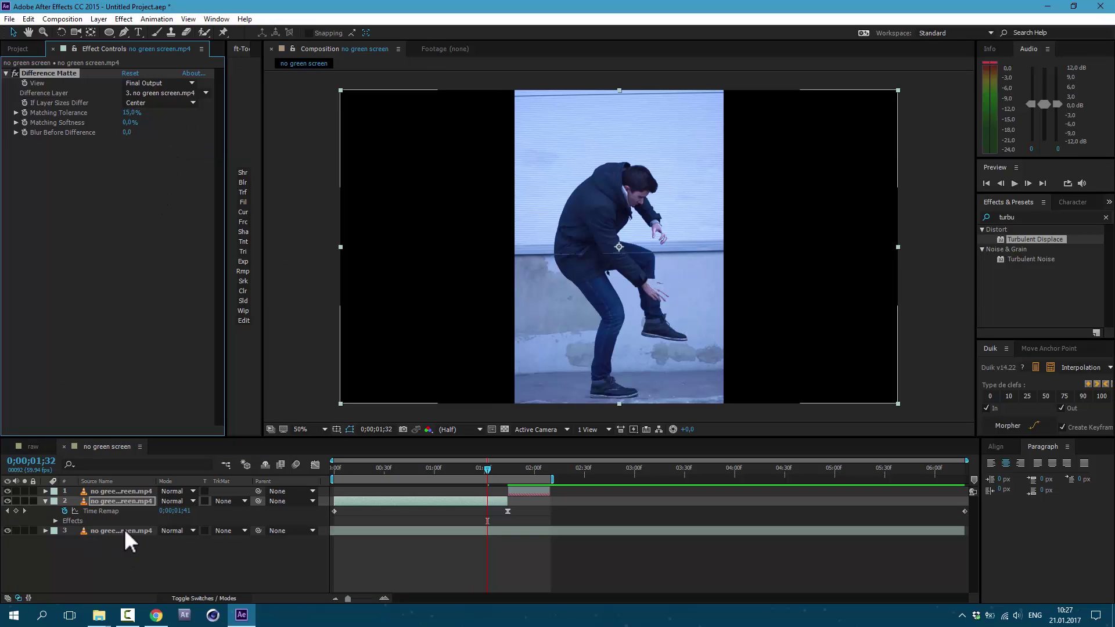
# Hide the frozen background layer and set the Difference Matte's Matching Tolerance to 9.0%.
pyautogui.click(617, 470)
pyautogui.click(7, 531)
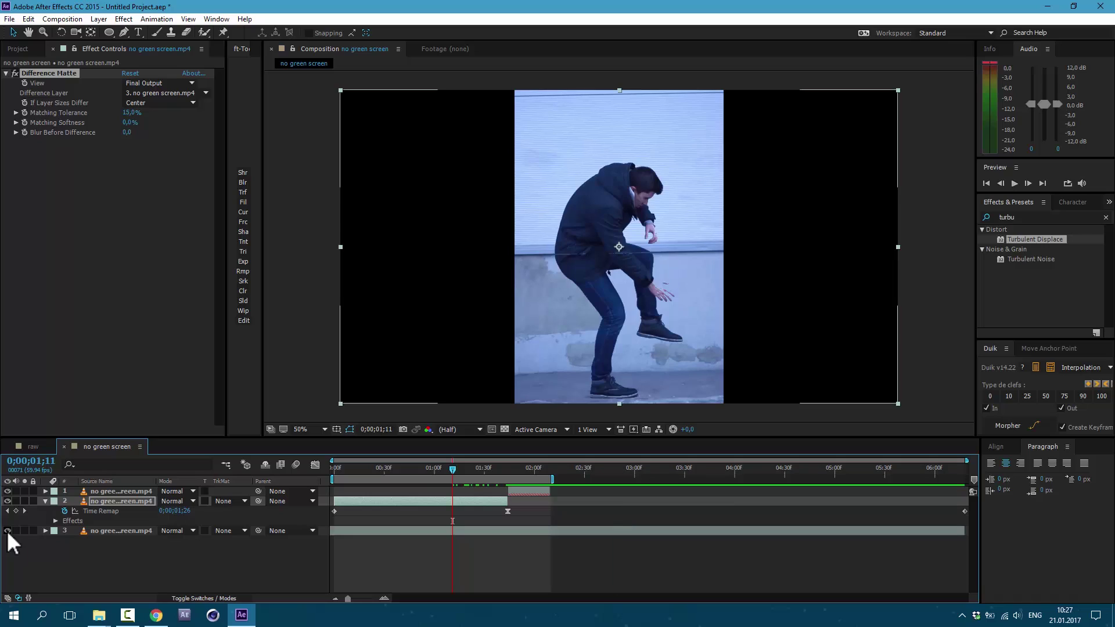
pyautogui.click(8, 531)
pyautogui.moveTo(127, 114); pyautogui.dragTo(140, 114)
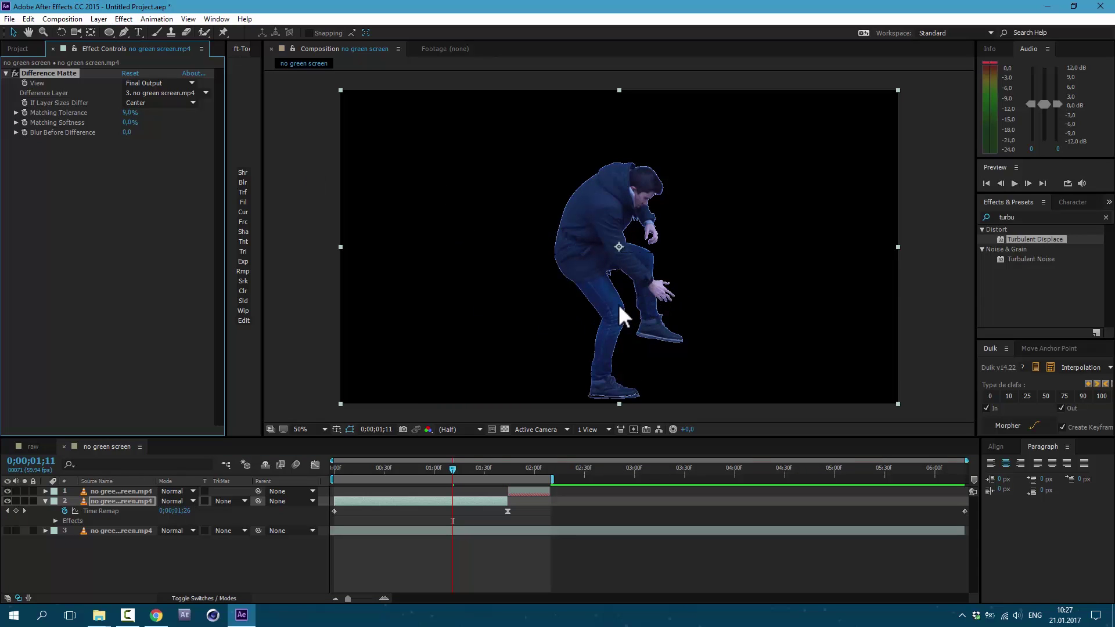
# Apply Matte Choker to the original actor clip, set Geometric Softness 1 to 2.0, and scrub through the cutout.
pyautogui.click(124, 19)
pyautogui.moveTo(228, 216)
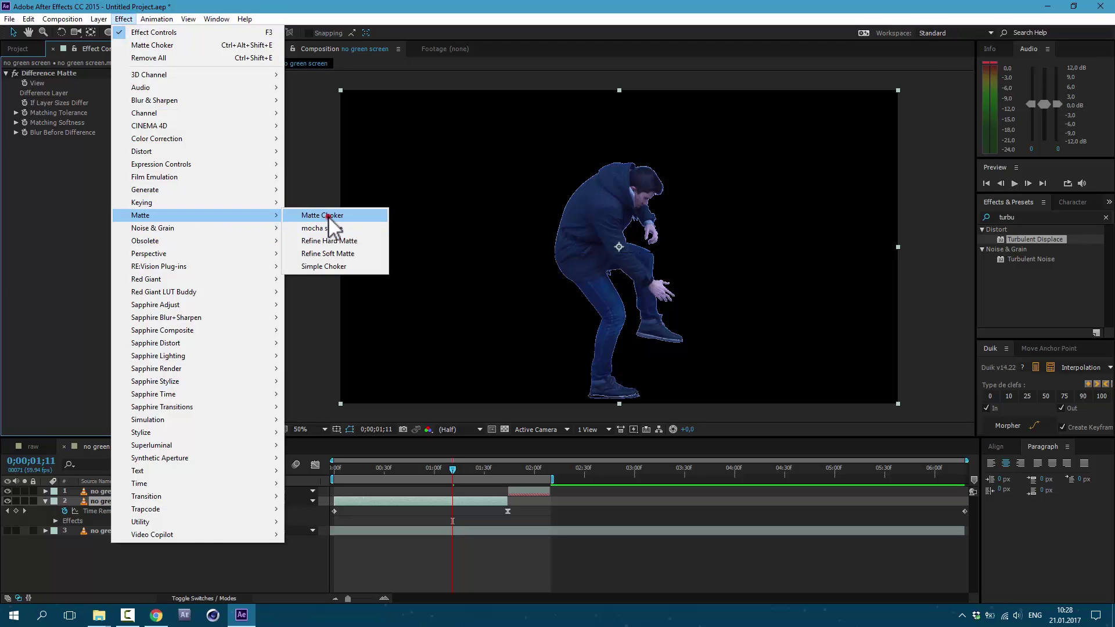
pyautogui.click(326, 216)
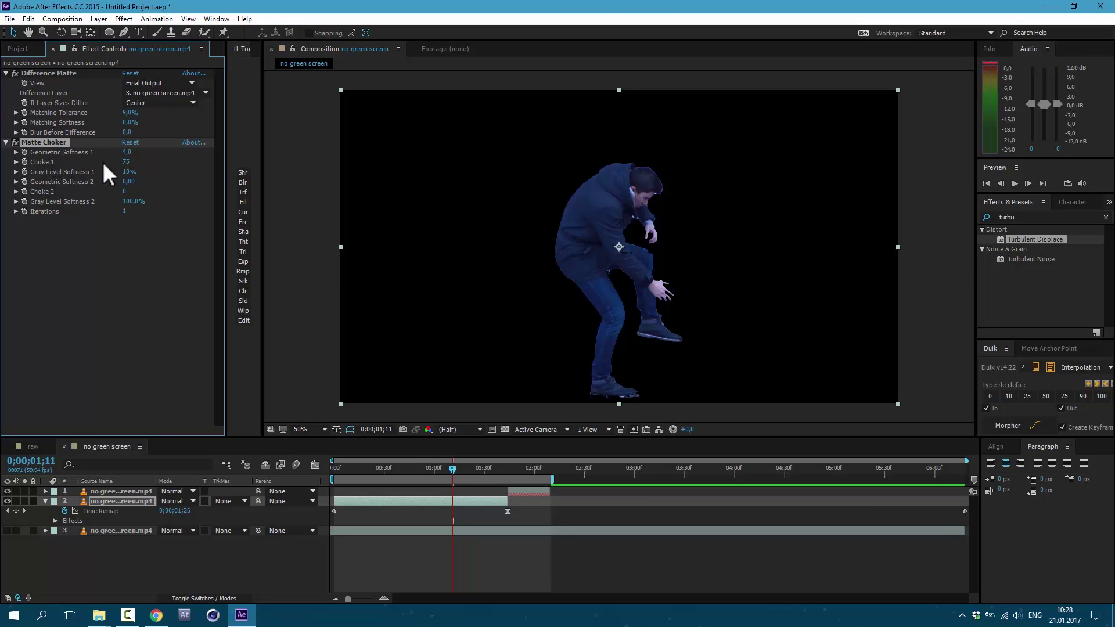
pyautogui.press('space')
pyautogui.click(16, 141)
pyautogui.moveTo(437, 479); pyautogui.dragTo(462, 480)
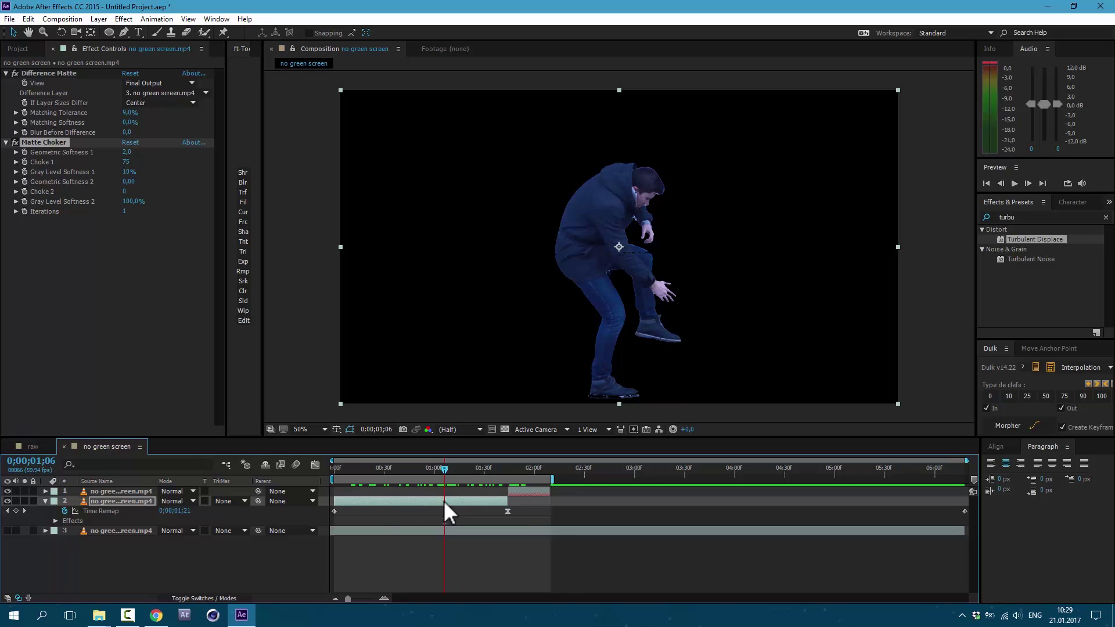
# Add an Inner Glow layer style to the actor clip with Multiply blend mode and 100% opacity, and open its color for editing.
pyautogui.rightClick(444, 501)
pyautogui.rightClick(443, 500)
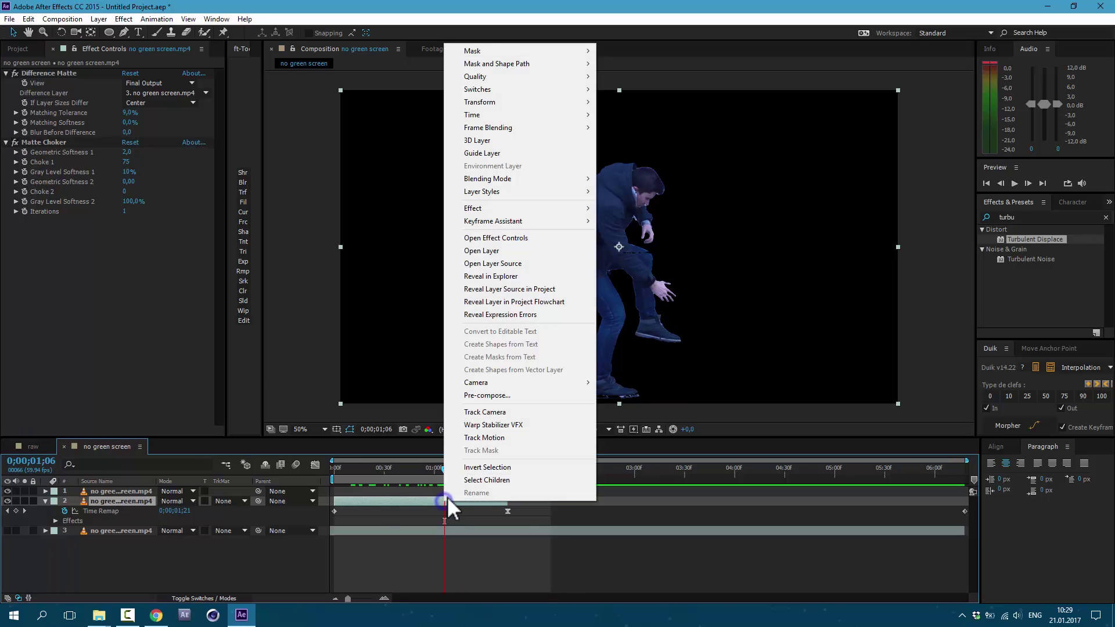
pyautogui.moveTo(578, 196)
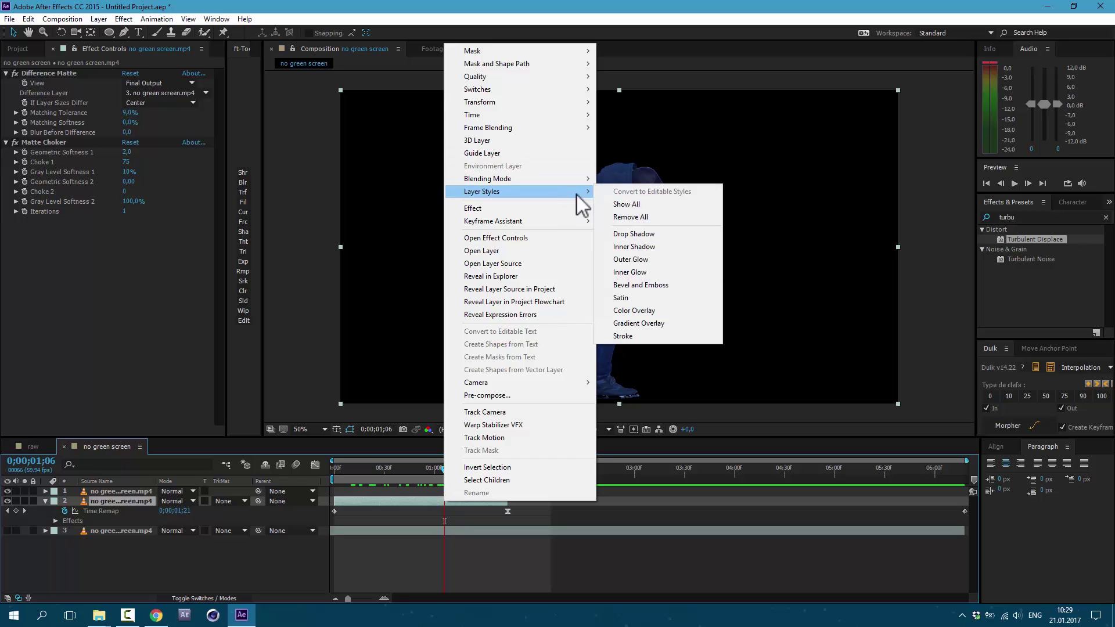
pyautogui.click(632, 273)
pyautogui.click(192, 501)
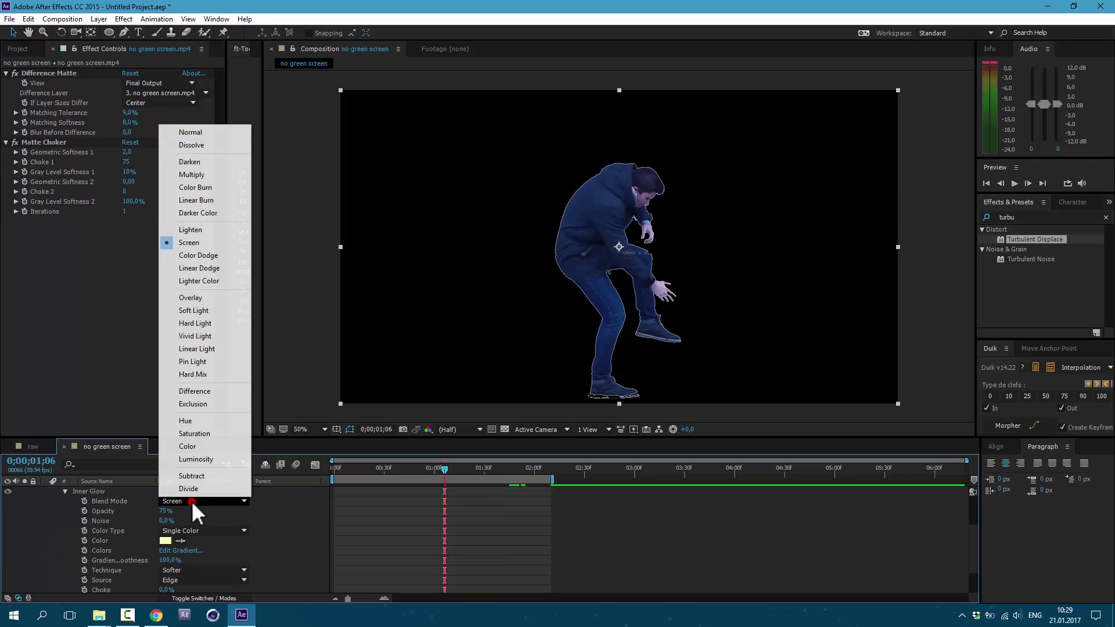
pyautogui.click(214, 175)
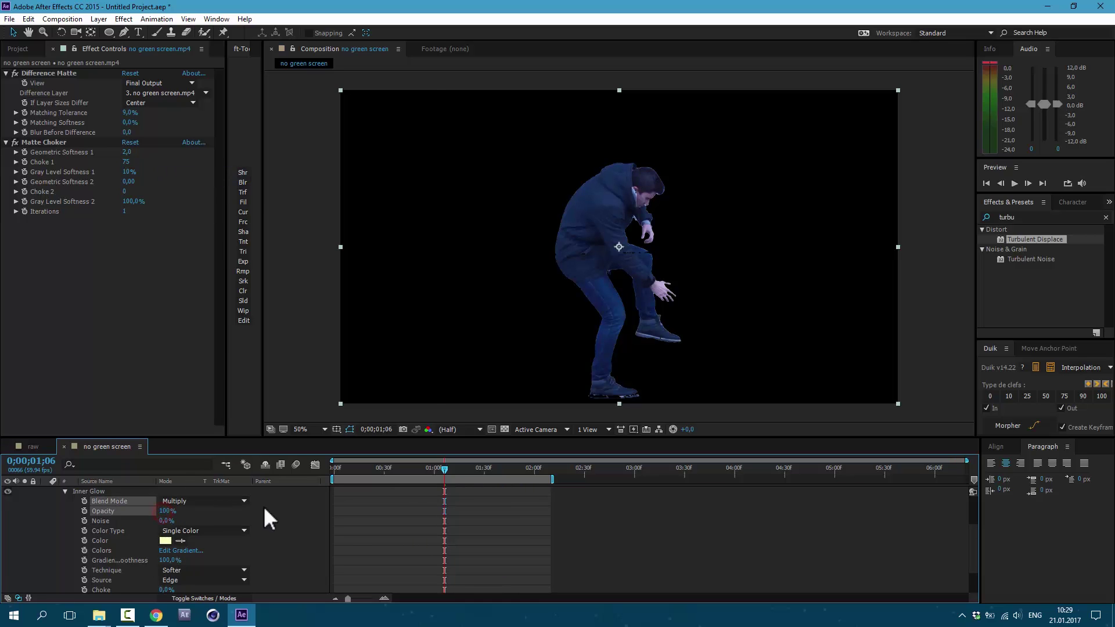
pyautogui.scroll(-2, 294, 519)
pyautogui.click(165, 498)
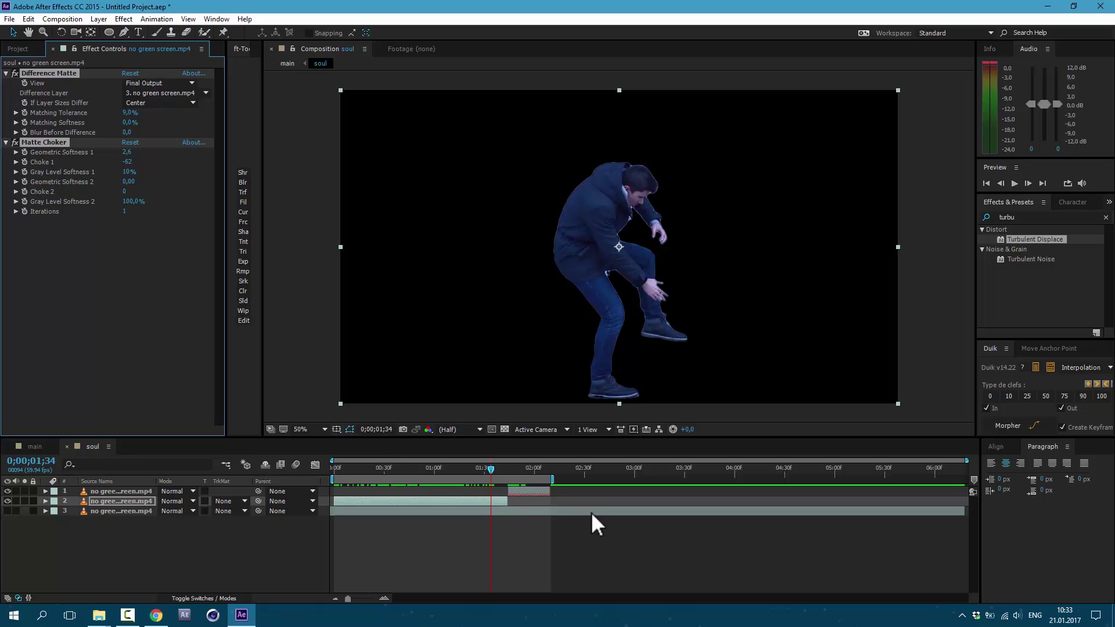
# Paste the Difference Matte and Matte Choker effects onto the reversed actor clip, and copy the original clip's layer styles for it.
pyautogui.click(521, 471)
pyautogui.click(518, 490)
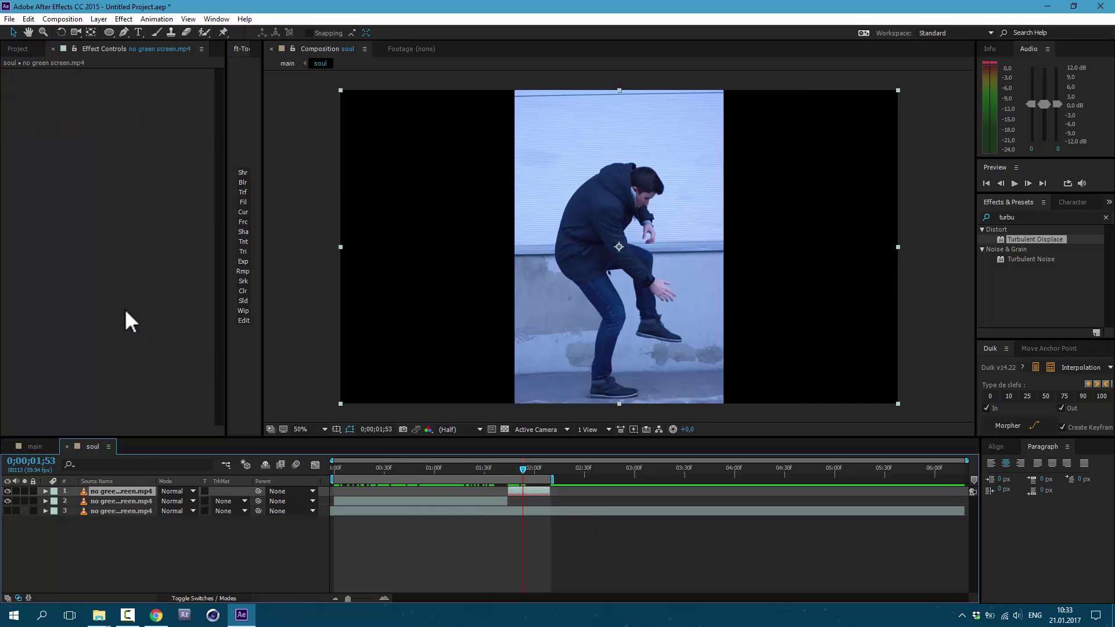
pyautogui.hotkey('ctrl', 'v')
pyautogui.click(81, 541)
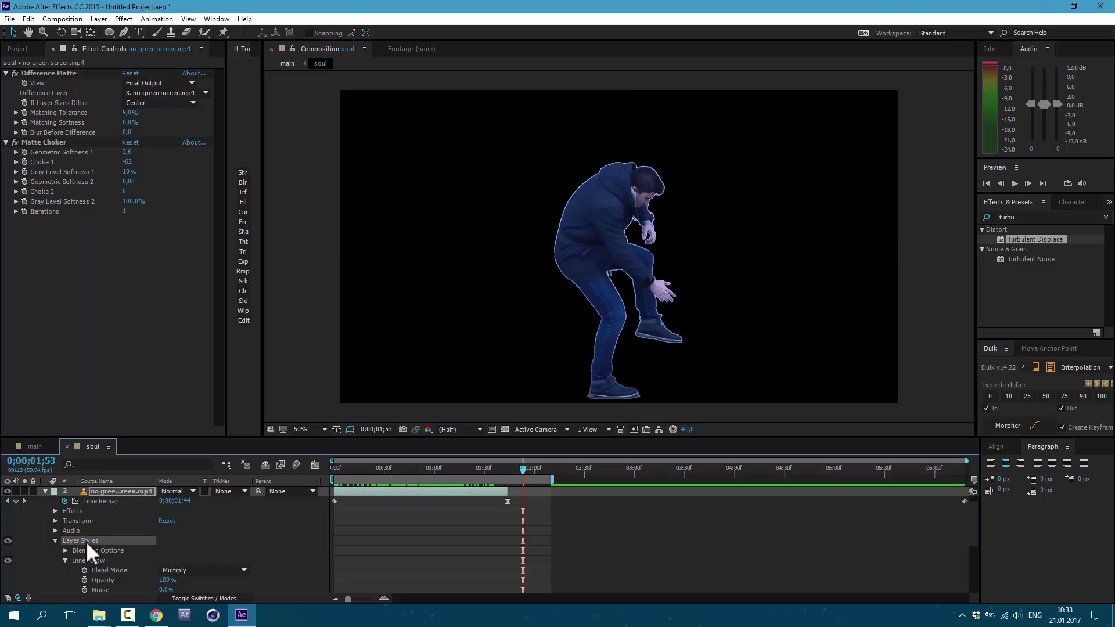
pyautogui.click(46, 491)
pyautogui.click(110, 491)
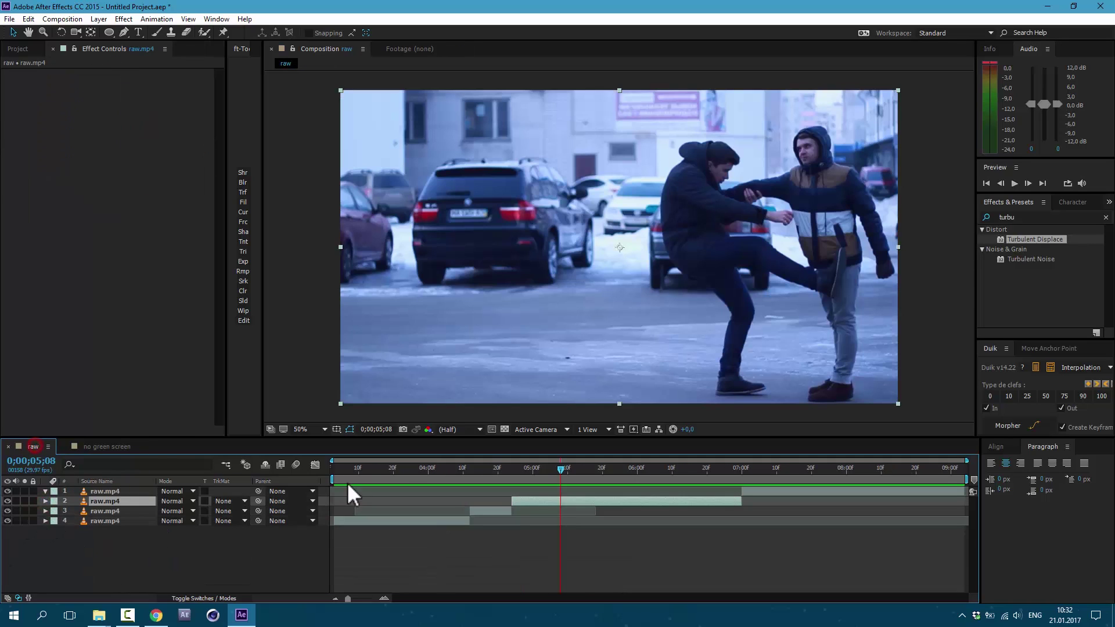
# Rename the raw composition as main and the no green screen composition as soul.
pyautogui.click(44, 177)
pyautogui.press('Return')
pyautogui.write('main')
pyautogui.press('Return')
pyautogui.click(71, 168)
pyautogui.press('Return')
pyautogui.write('soul')
pyautogui.press('Return')
# Add the soul composition to main as the top layer starting at 0;00;04;24, and place it over the kicking man.
pyautogui.moveTo(74, 184); pyautogui.dragTo(107, 500)
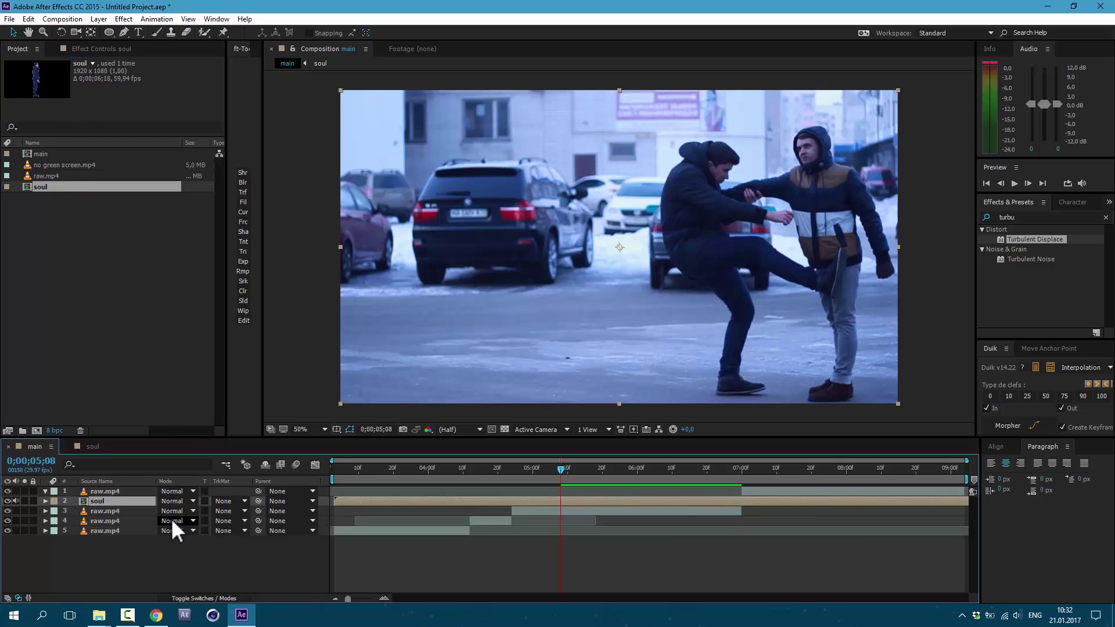
pyautogui.press('i')
pyautogui.moveTo(733, 348); pyautogui.dragTo(738, 349)
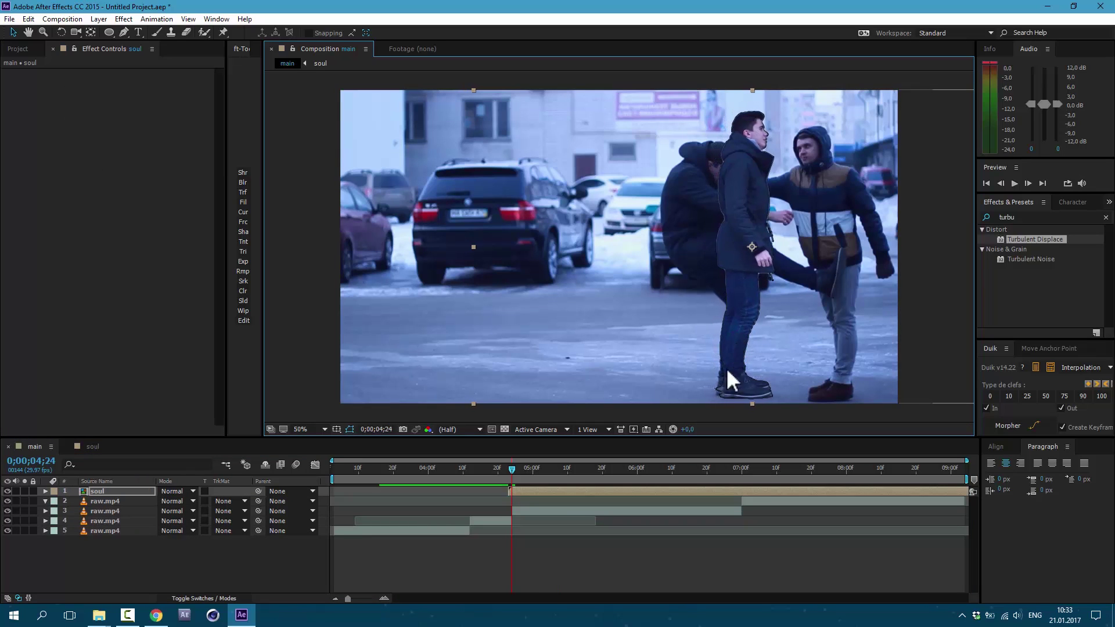
# Center the soul layer's anchor point on the body, scale the layer to 105%, and align it with the kicking man.
pyautogui.click(90, 32)
pyautogui.moveTo(752, 247); pyautogui.dragTo(715, 255)
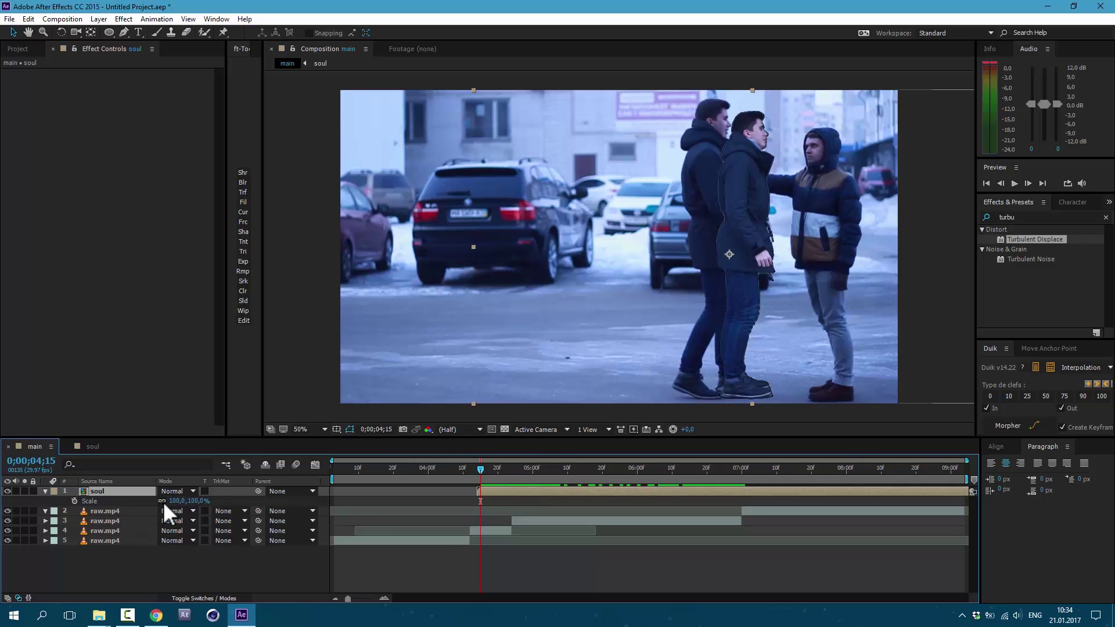
pyautogui.moveTo(752, 358); pyautogui.dragTo(746, 349)
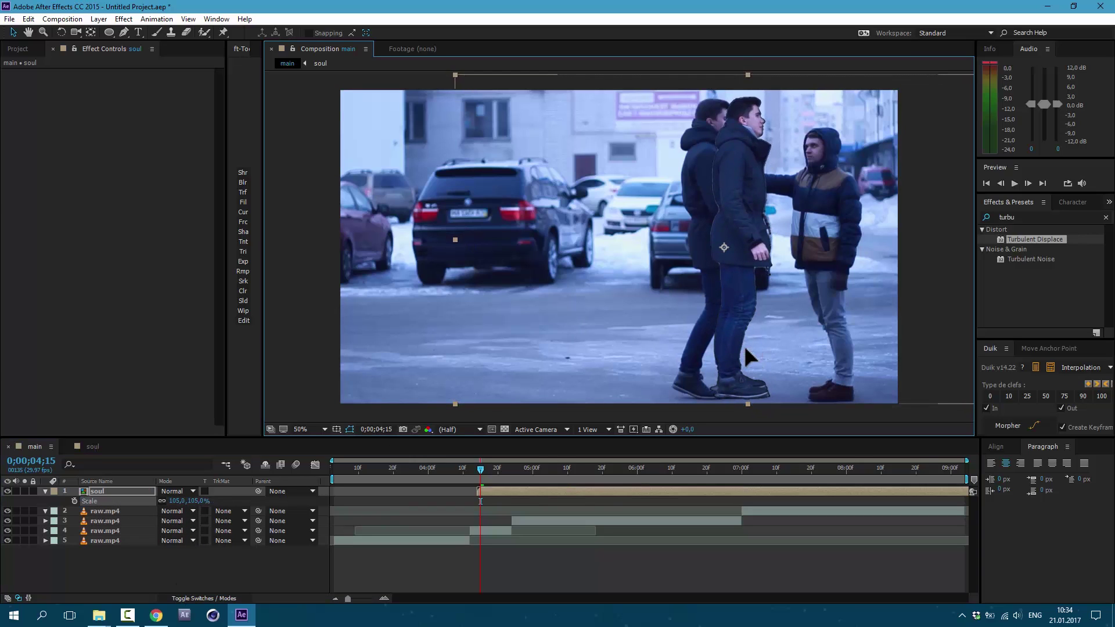
# Add Position and Rotation keyframes to the soul layer at 0;00;04;21.
pyautogui.click(503, 474)
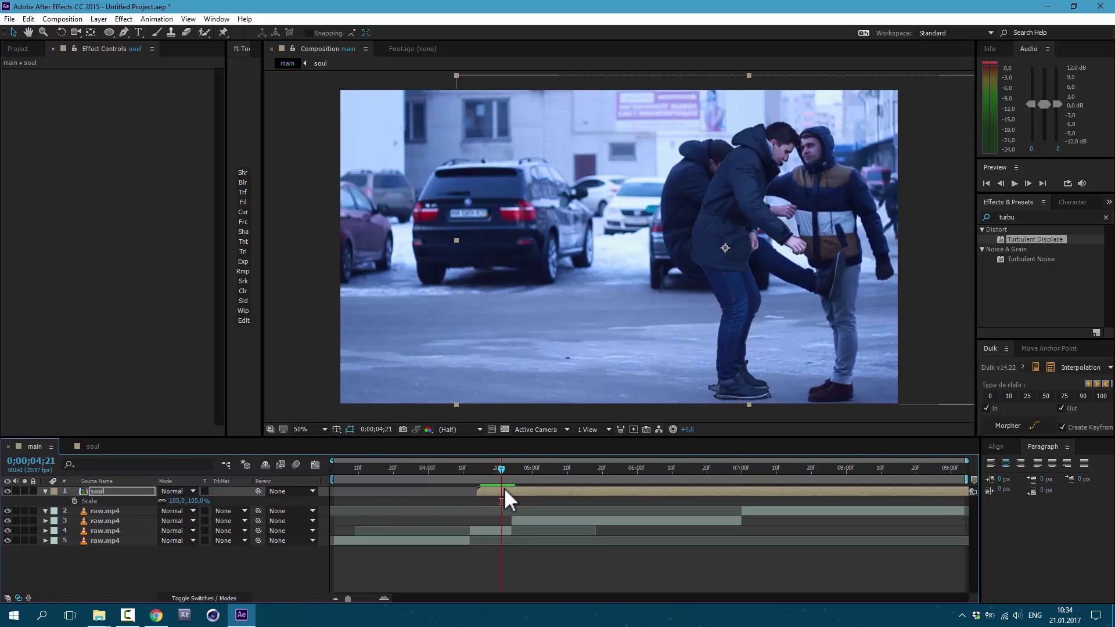
pyautogui.click(116, 491)
pyautogui.hotkey('shift', 'p')
pyautogui.hotkey('shift', 'r')
pyautogui.click(75, 500)
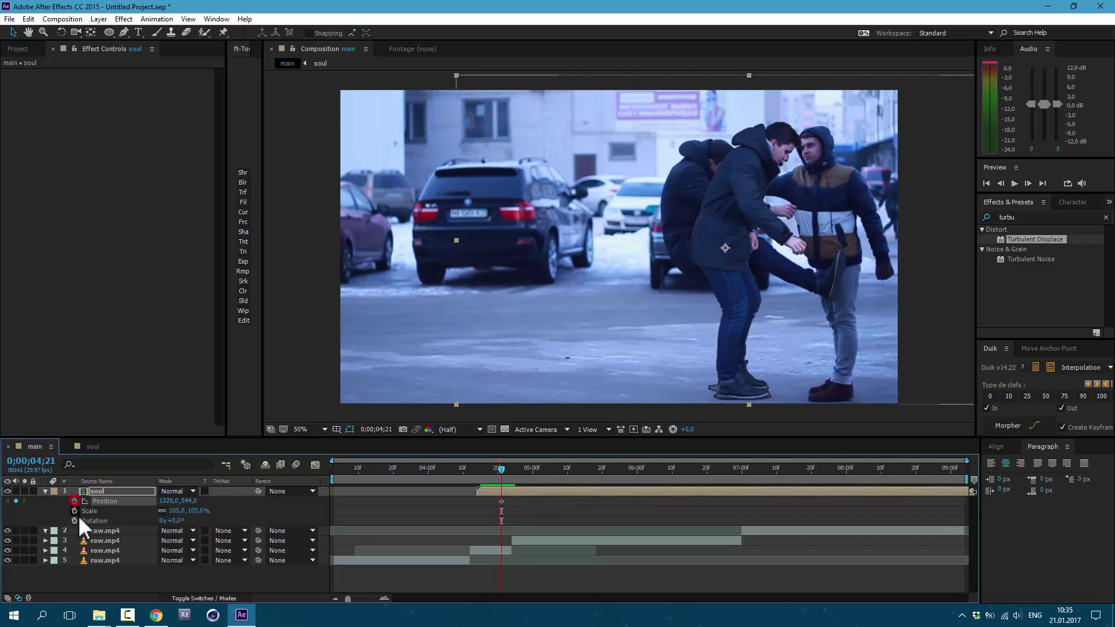
pyautogui.click(74, 521)
# At 0;00;06;04, move the soul away from the kicker to 390, 730 with Rotation -90°, and curve its motion path upward.
pyautogui.moveTo(502, 470); pyautogui.dragTo(647, 499)
pyautogui.moveTo(771, 281); pyautogui.dragTo(481, 290)
pyautogui.moveTo(185, 521); pyautogui.dragTo(142, 523)
pyautogui.click(173, 521)
pyautogui.write('-90')
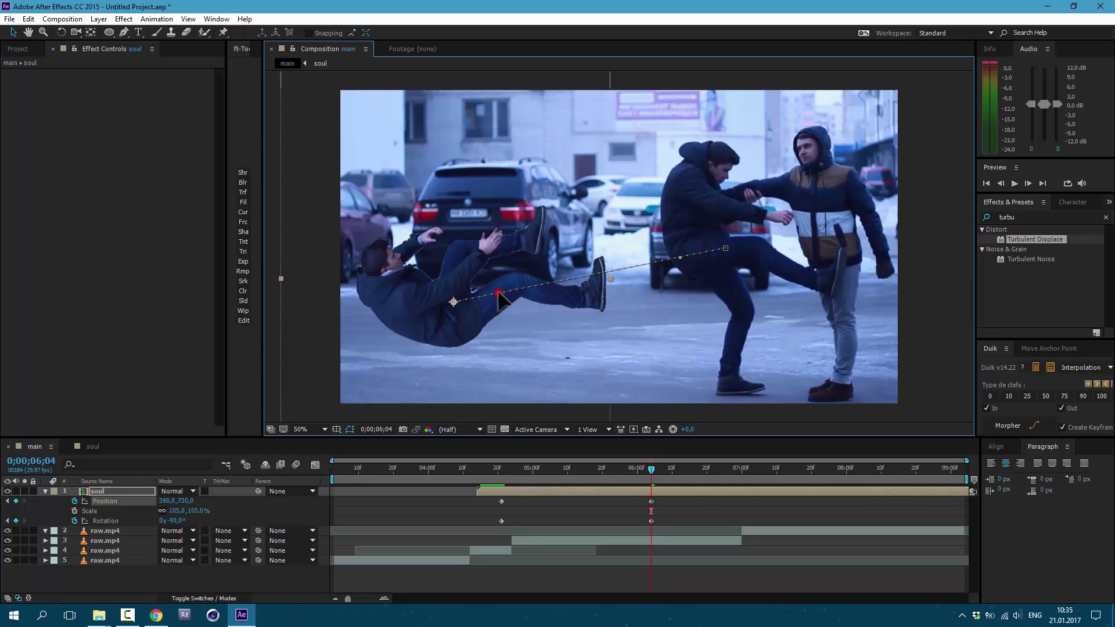
pyautogui.moveTo(498, 293); pyautogui.dragTo(527, 240)
pyautogui.moveTo(680, 257); pyautogui.dragTo(643, 222)
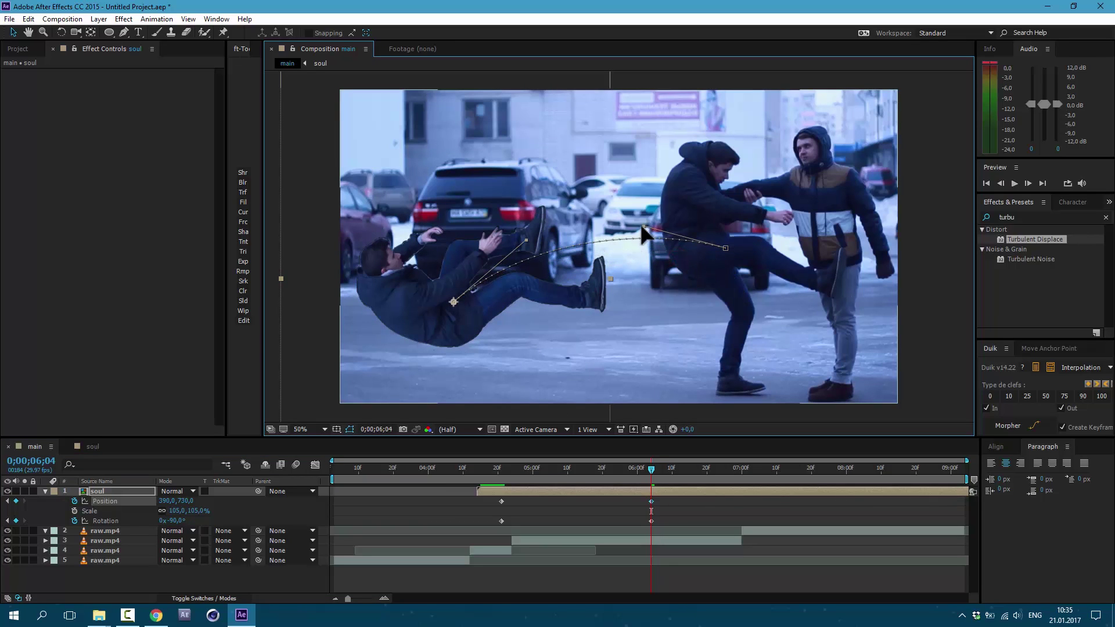
# Paste the soul's first Position and Rotation keyframes at 0;00;06;18, and curve the return path upward to match the outgoing arc.
pyautogui.click(701, 484)
pyautogui.moveTo(494, 497); pyautogui.dragTo(514, 524)
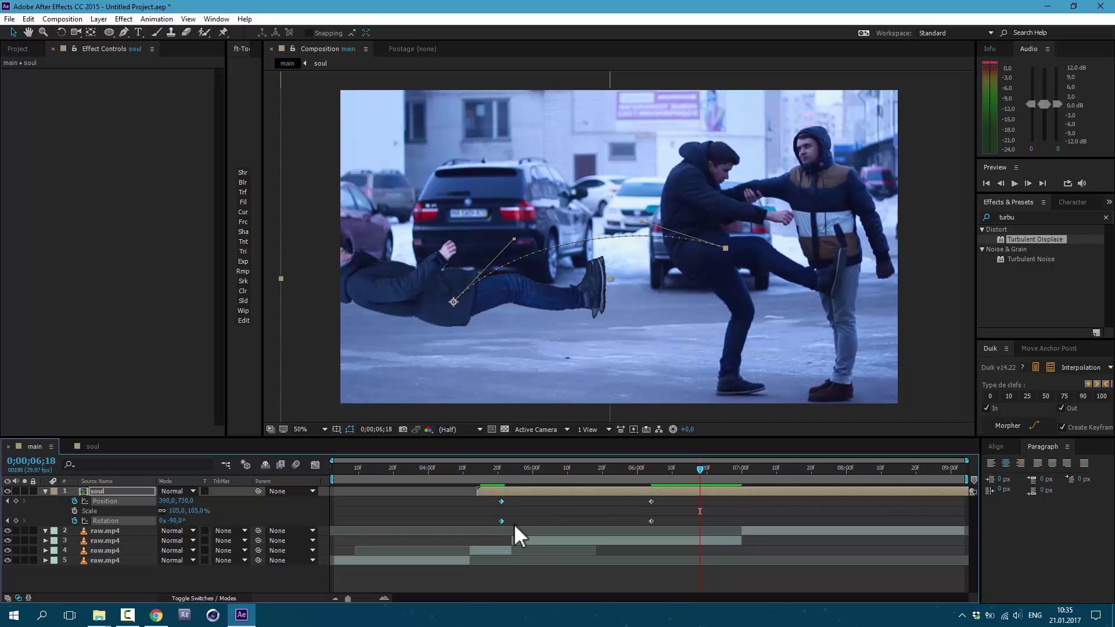
pyautogui.hotkey('ctrl', 'v')
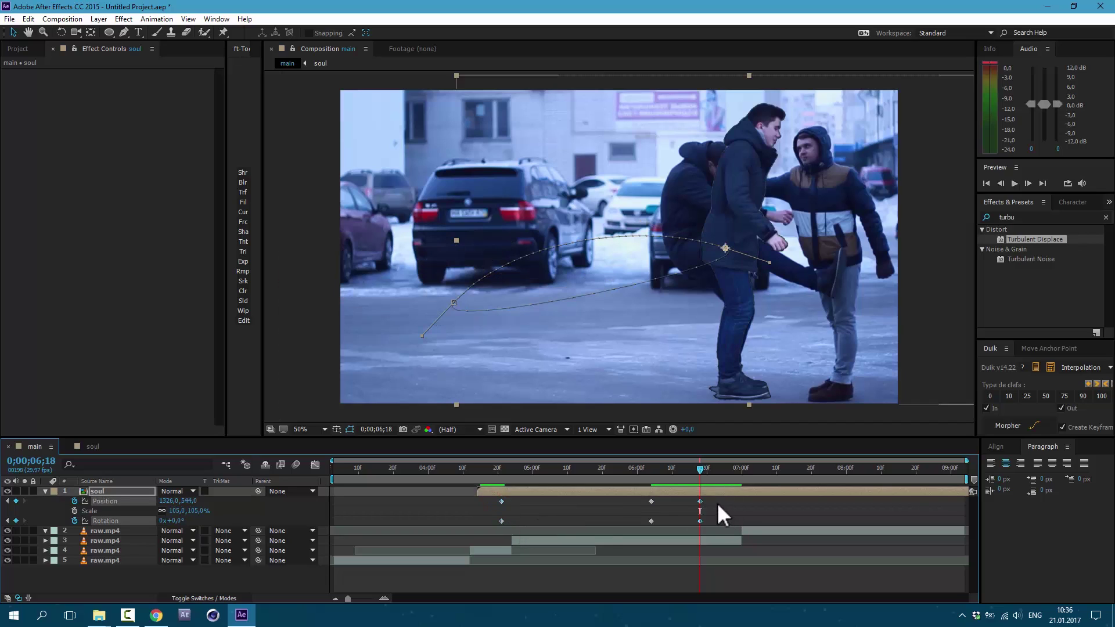
pyautogui.click(620, 484)
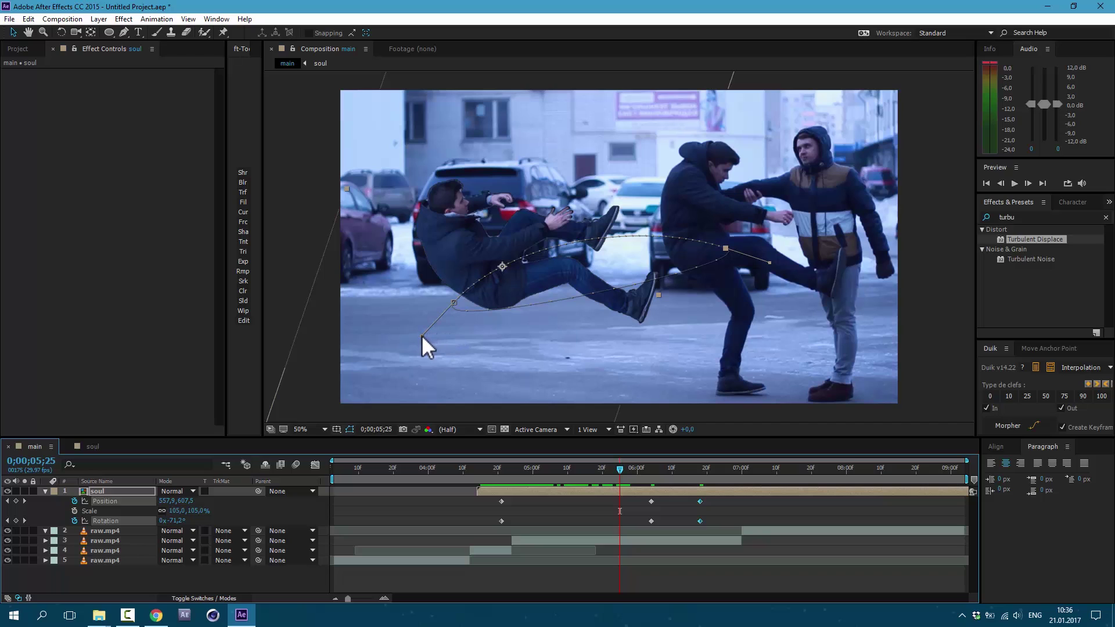
pyautogui.moveTo(422, 334); pyautogui.dragTo(550, 210)
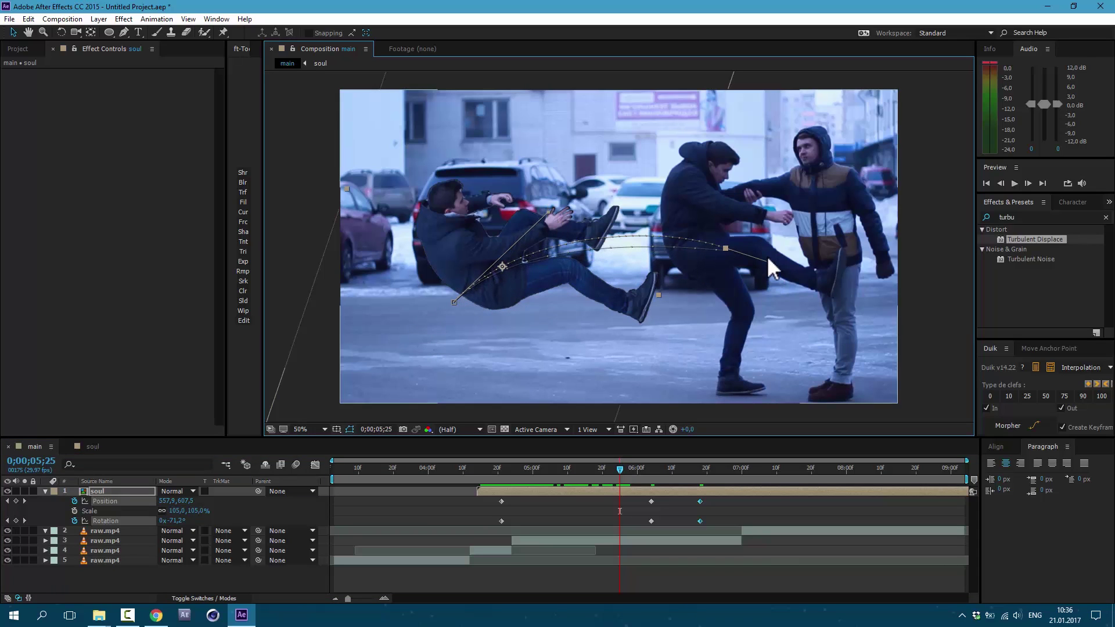
pyautogui.moveTo(765, 264)
pyautogui.mouseDown()
pyautogui.moveTo(644, 251)
pyautogui.moveTo(644, 229)
pyautogui.mouseUp()
# Apply Easy Ease to the soul's middle Position and Rotation keyframes, and extend their influence handles toward the neighboring keyframes in the Graph Editor.
pyautogui.moveTo(641, 500); pyautogui.dragTo(665, 529)
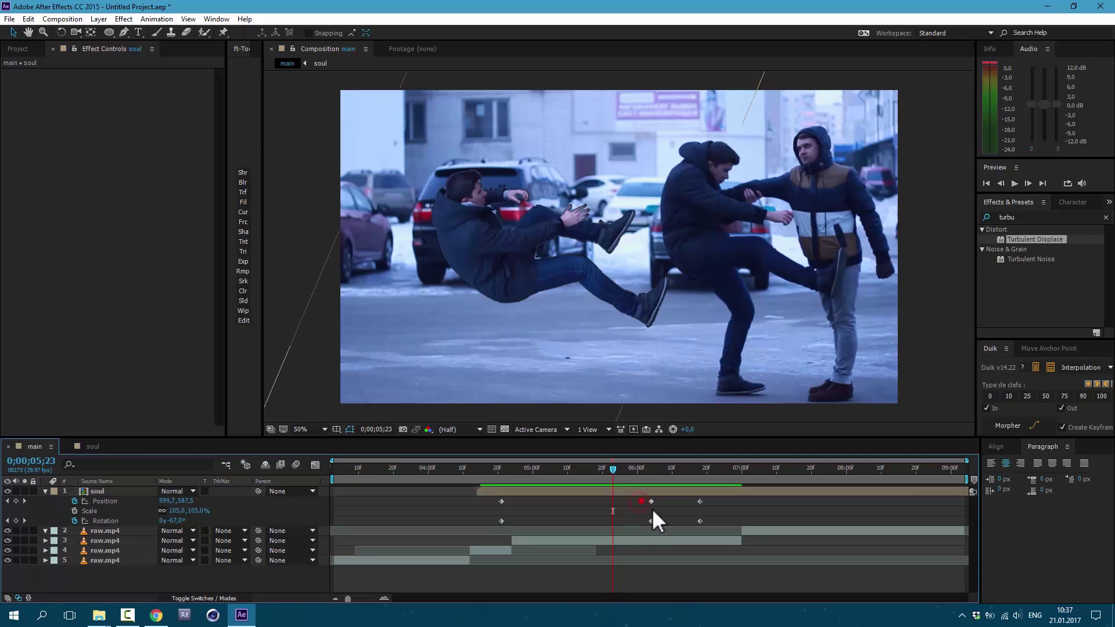
pyautogui.click(316, 464)
pyautogui.click(316, 463)
pyautogui.click(316, 464)
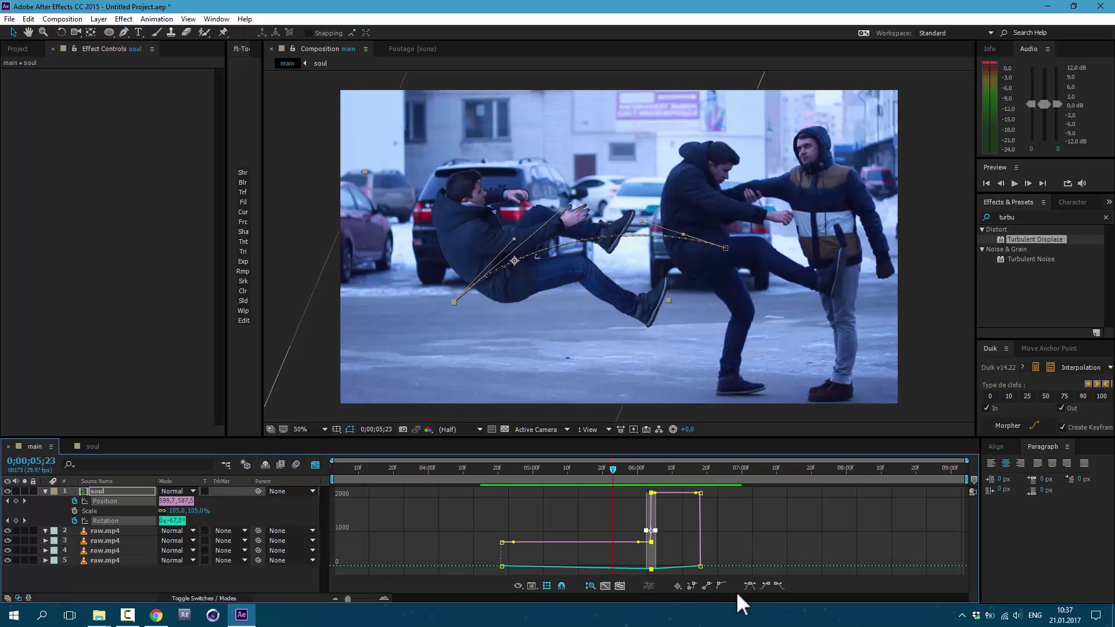
pyautogui.click(750, 585)
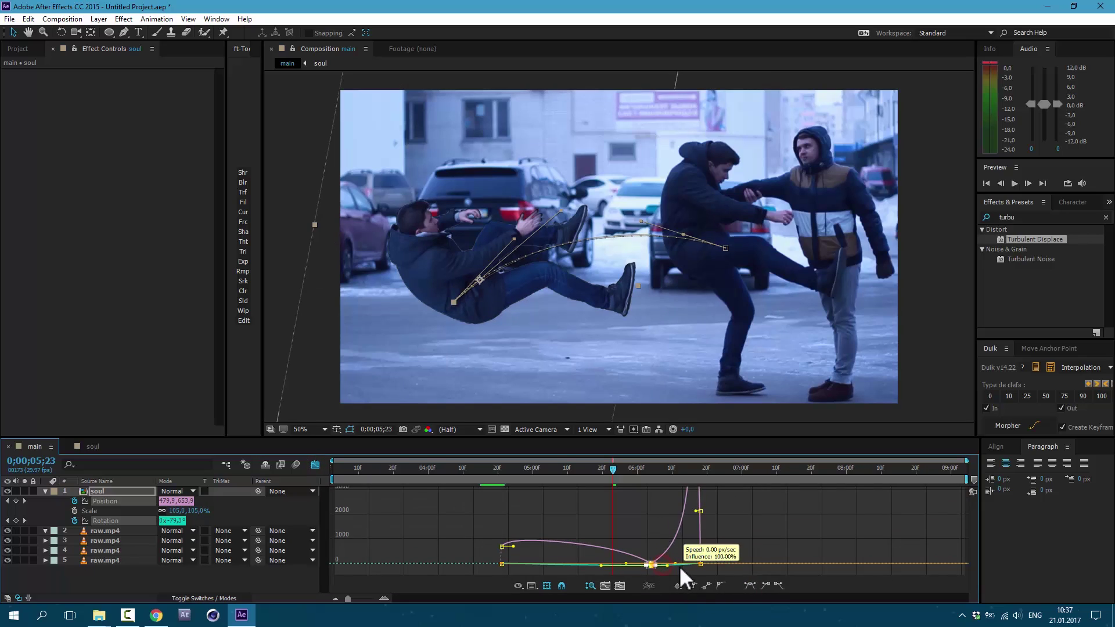
pyautogui.moveTo(699, 566); pyautogui.dragTo(700, 566)
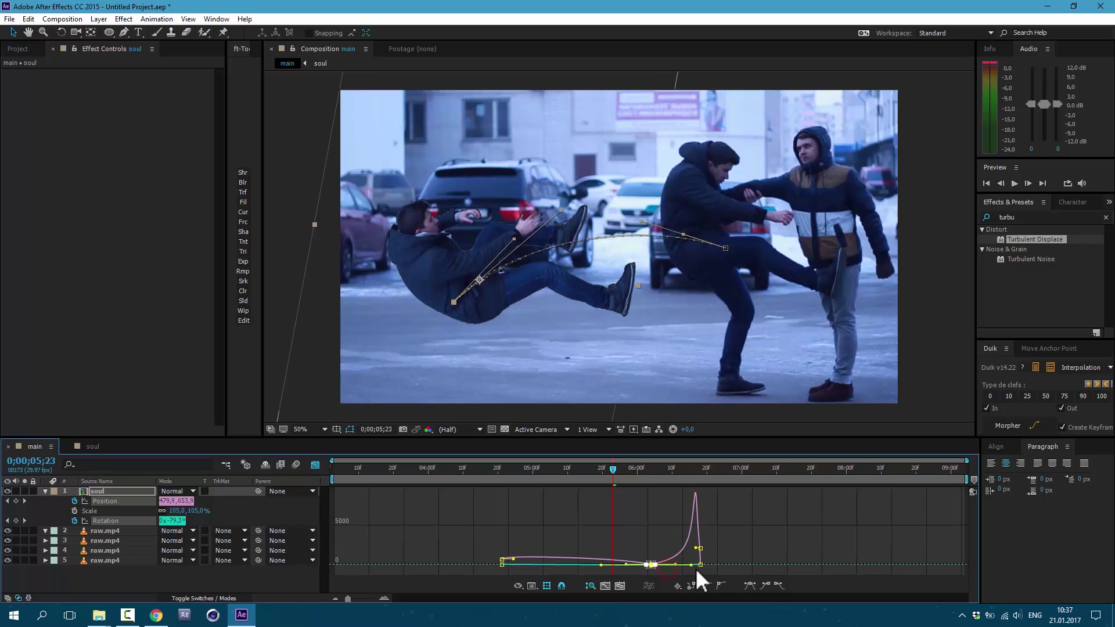
pyautogui.moveTo(626, 564); pyautogui.dragTo(498, 574)
pyautogui.hotkey('shift', 'F3')
# Trim the soul layer to its keyframed flight, shift it earlier to start at 0;00;04;15, and preview the motion.
pyautogui.click(699, 469)
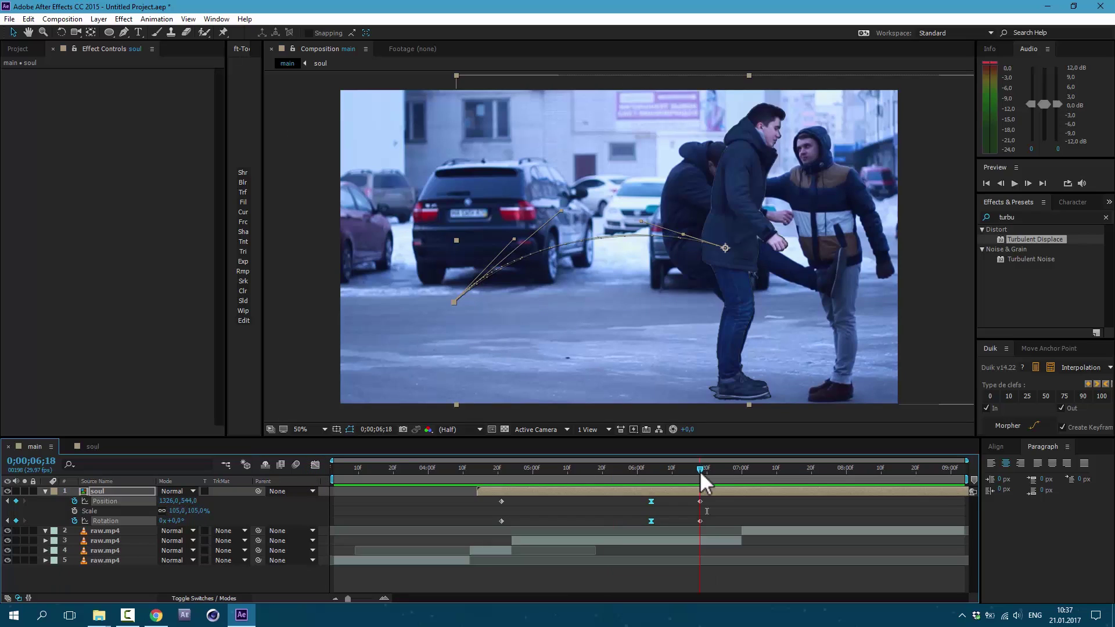
pyautogui.click(696, 469)
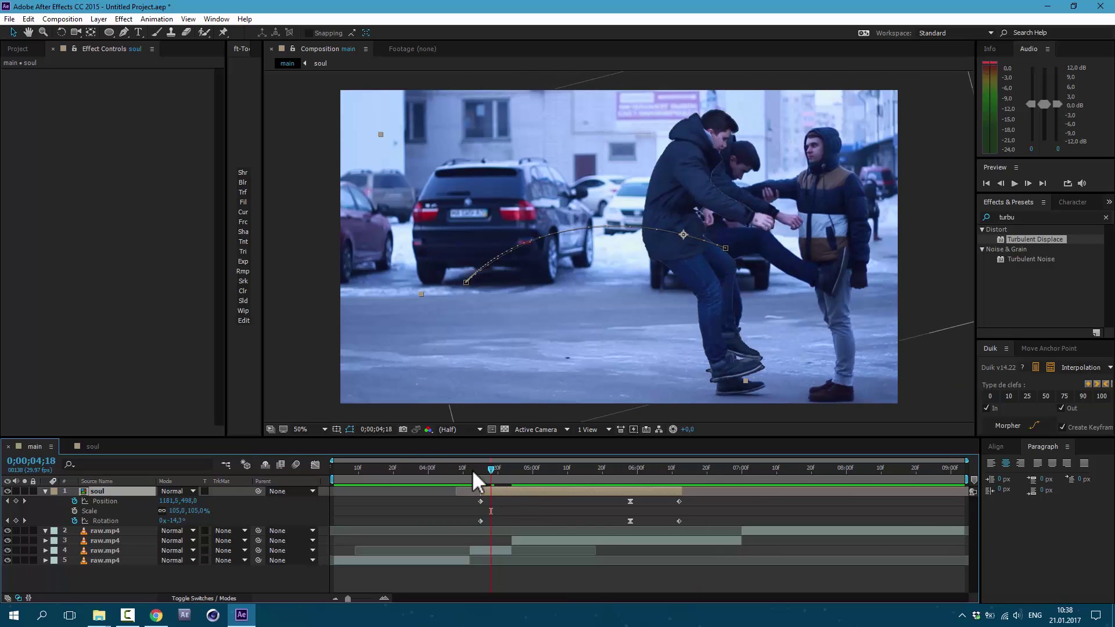
pyautogui.moveTo(472, 470); pyautogui.dragTo(611, 479)
pyautogui.press('u')
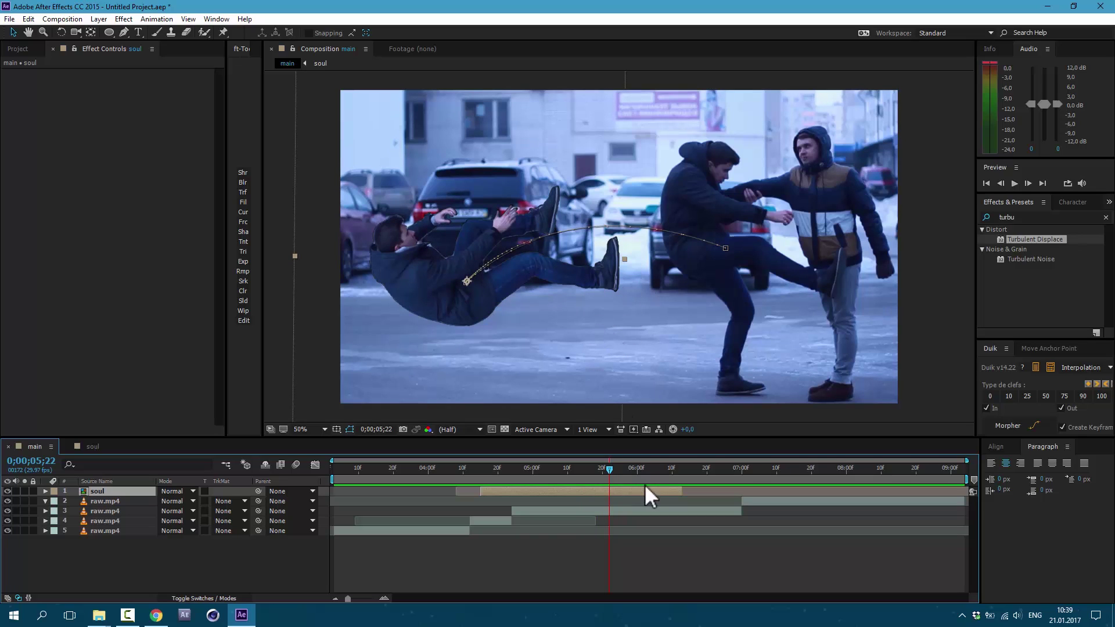
# Draw an elliptical mask around the soul's lower foot, invert it, and set its Mask Feather to 10 pixels.
pyautogui.click(109, 33)
pyautogui.moveTo(593, 221); pyautogui.dragTo(660, 300)
pyautogui.click(65, 511)
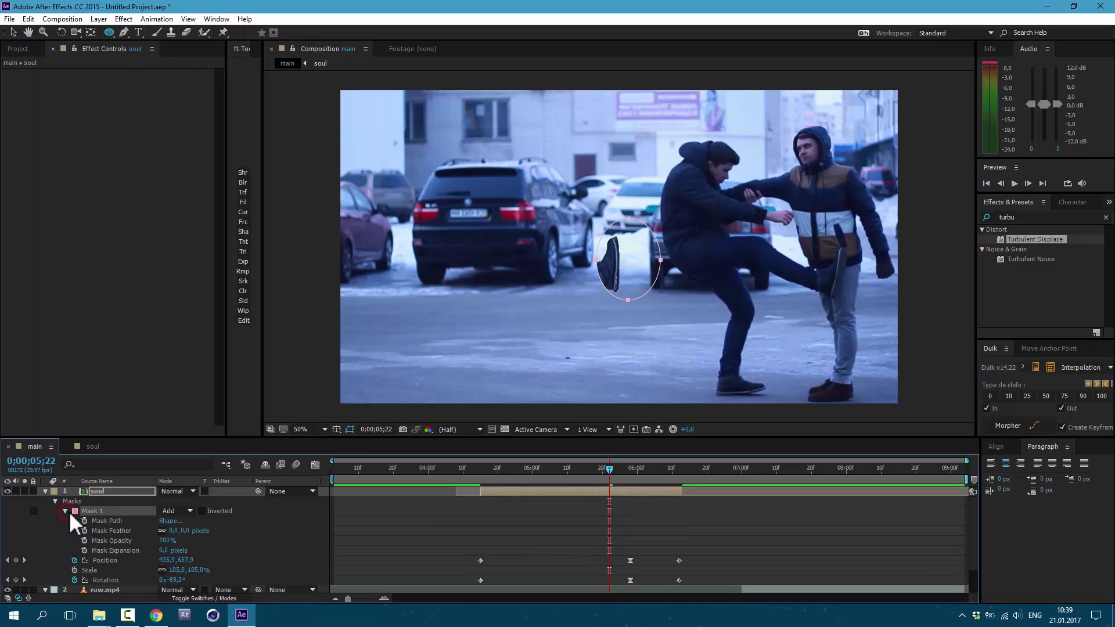
pyautogui.click(201, 511)
pyautogui.click(175, 530)
pyautogui.write('10')
pyautogui.press('Return')
pyautogui.press('u')
# Duplicate the soul layer and turn off mask inversion on the copy so that it shows only the foot.
pyautogui.click(101, 490)
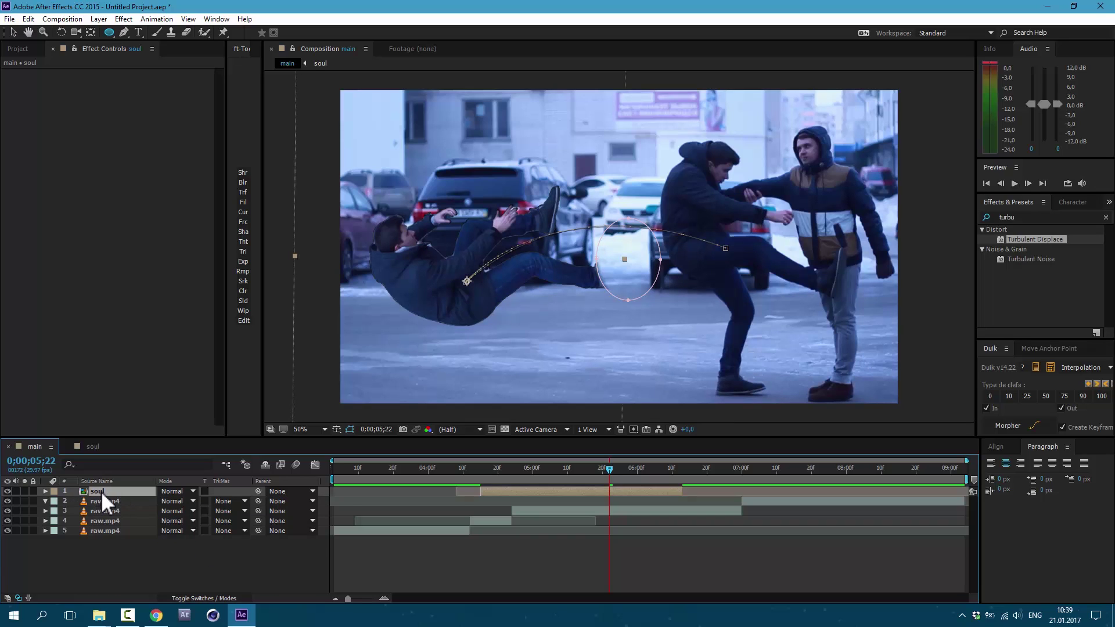
pyautogui.hotkey('ctrl', 'd')
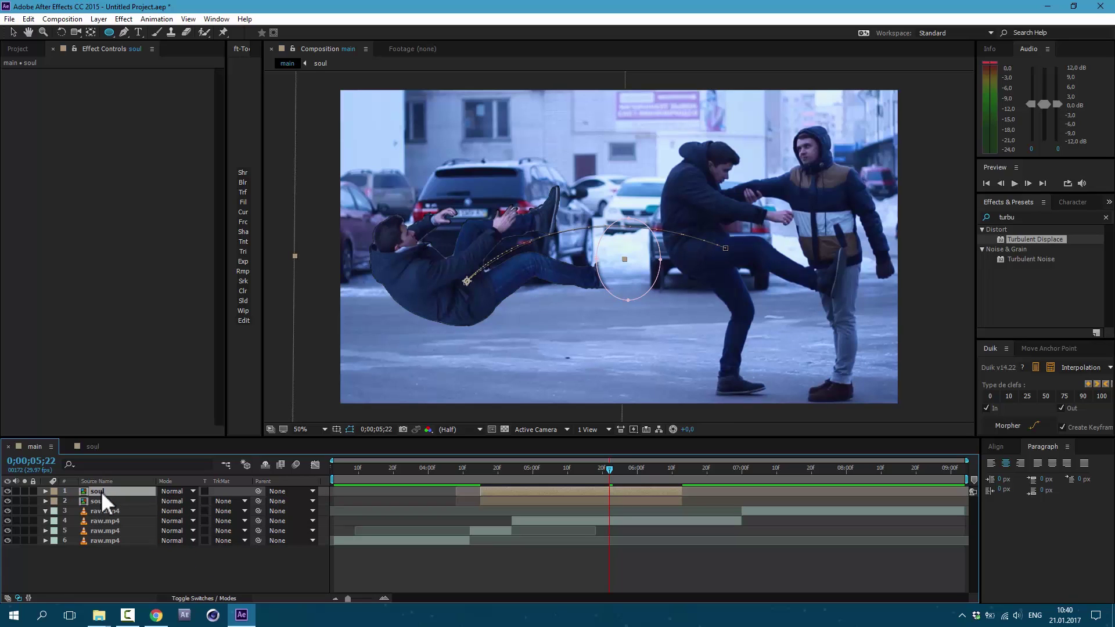
pyautogui.press('m')
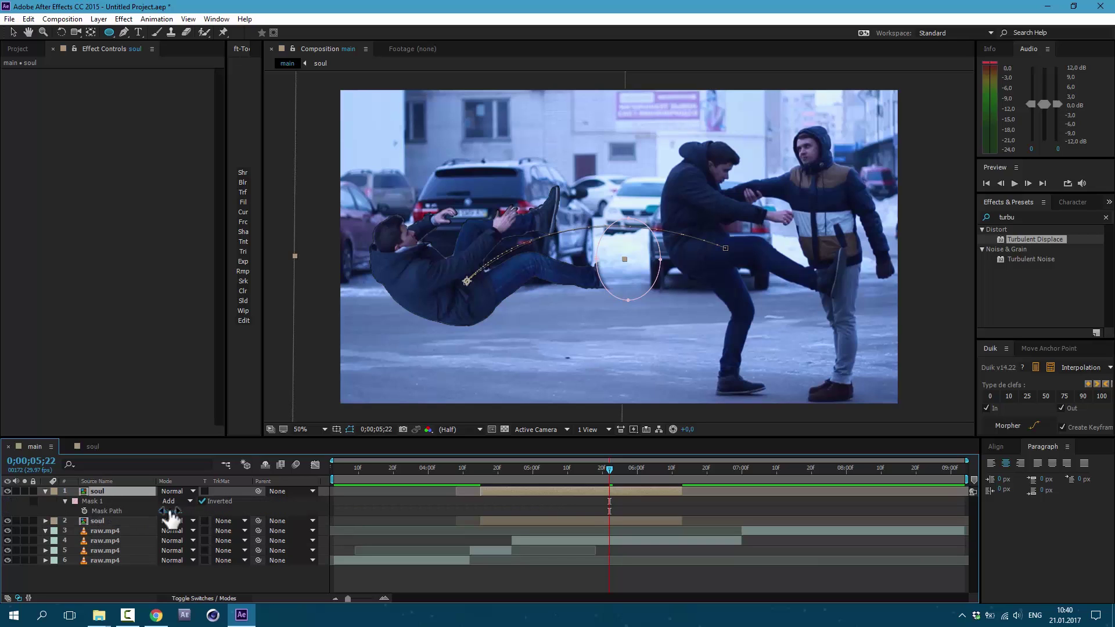
pyautogui.click(202, 501)
# Freeze the masked foot copy at 0;00;05;22 and reshape its mask to take in more of the ankle.
pyautogui.press('v')
pyautogui.rightClick(106, 492)
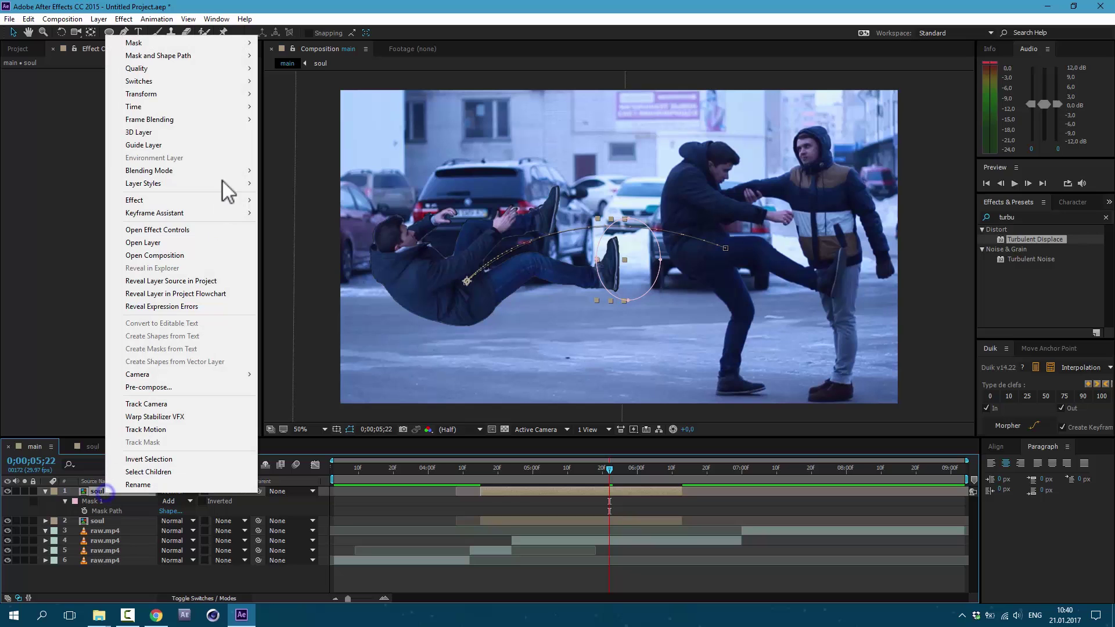
pyautogui.moveTo(244, 107)
pyautogui.click(286, 147)
pyautogui.moveTo(575, 272); pyautogui.dragTo(565, 287)
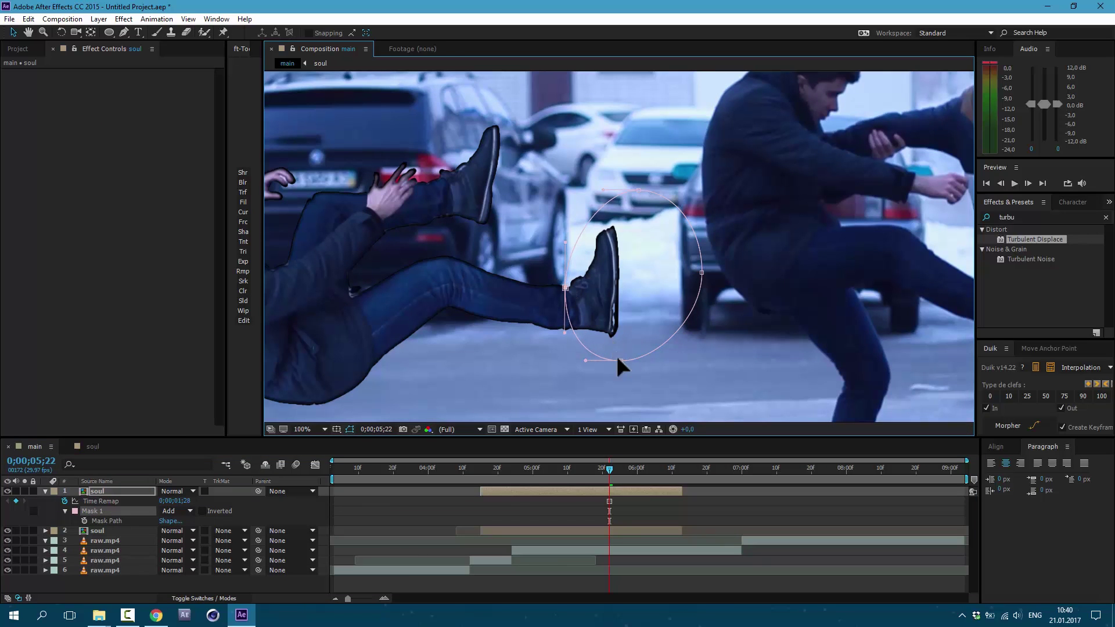
# Move the frozen foot layer beneath the original soul layer and remove its Position and Rotation keyframes.
pyautogui.moveTo(116, 493); pyautogui.dragTo(116, 535)
pyautogui.press('u')
pyautogui.press('u')
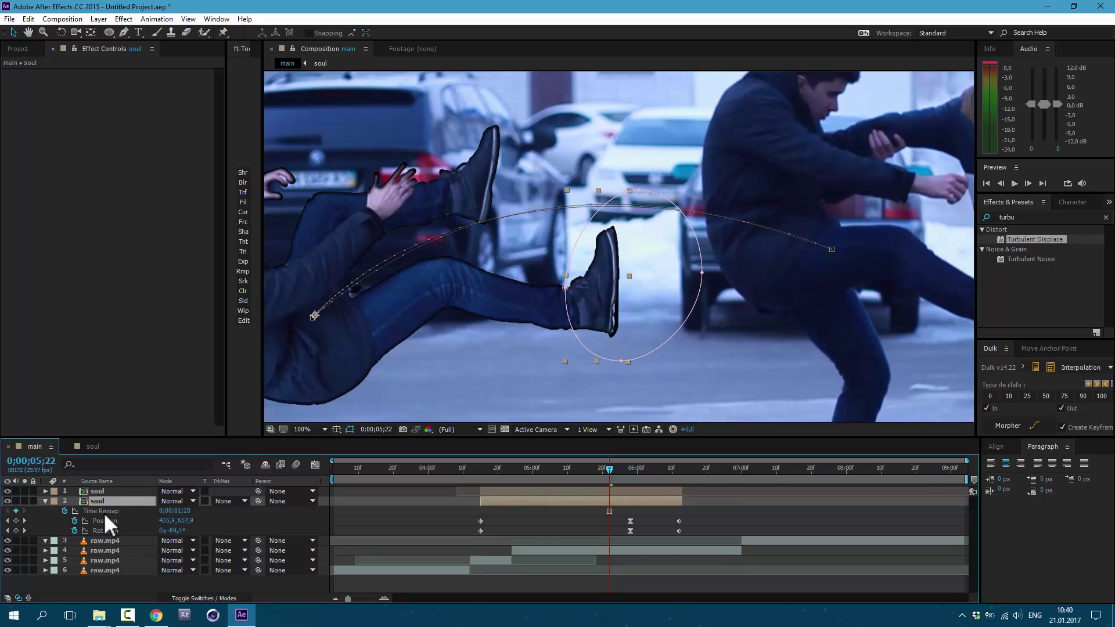
pyautogui.click(72, 521)
pyautogui.click(74, 520)
pyautogui.click(74, 530)
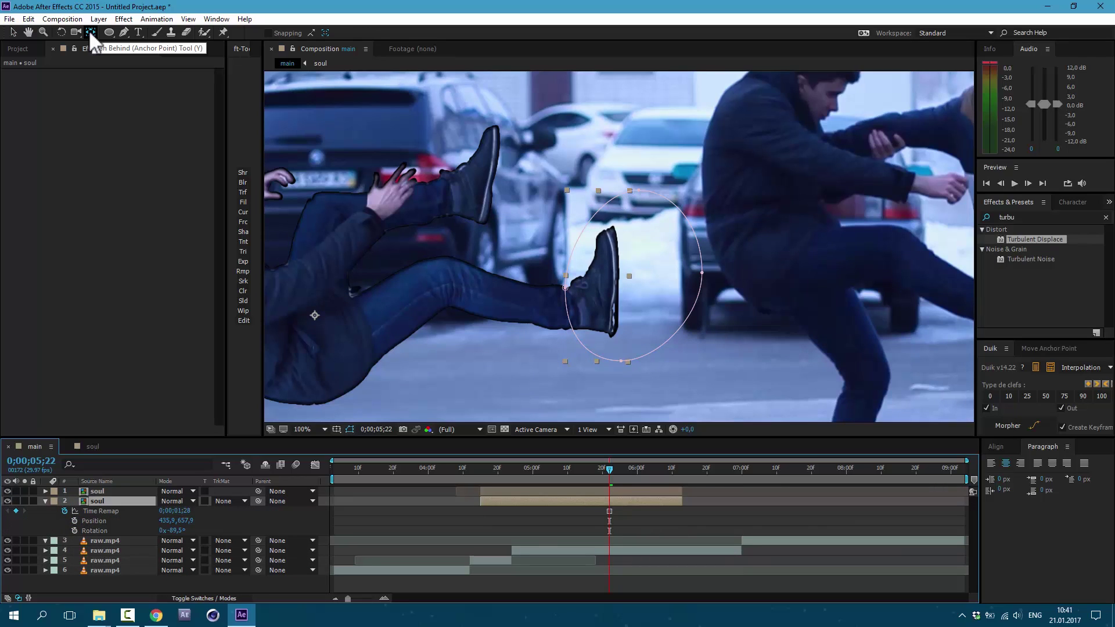
# Move the frozen foot's anchor point to the ankle and start its Rotation keyframes at 0;00;05;28.
pyautogui.click(91, 35)
pyautogui.moveTo(314, 315); pyautogui.dragTo(581, 313)
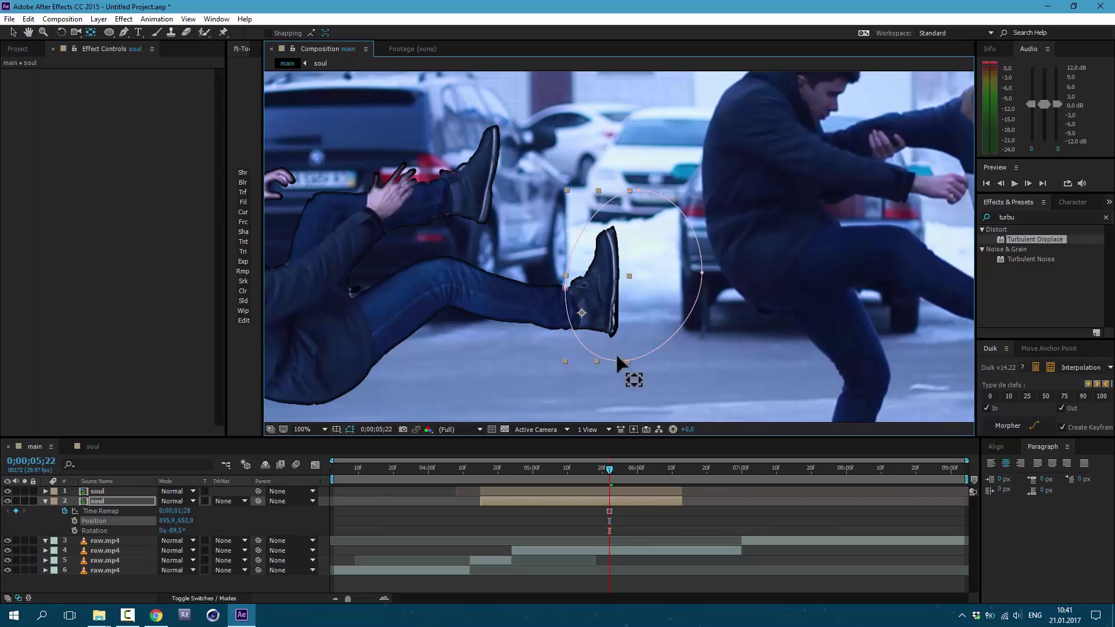
pyautogui.click(127, 491)
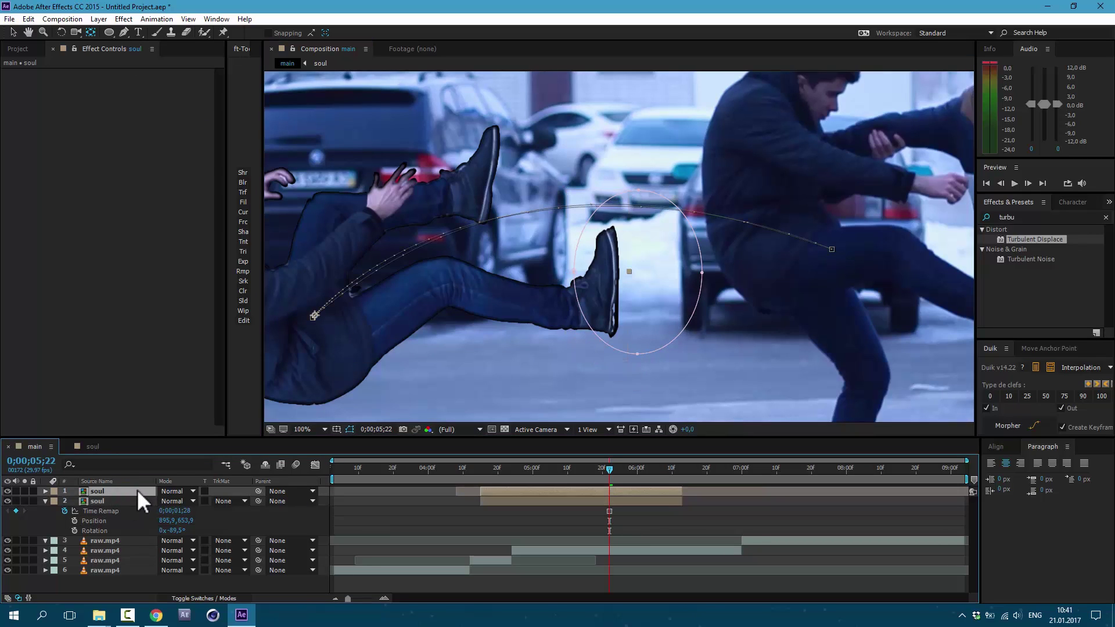
pyautogui.press('u')
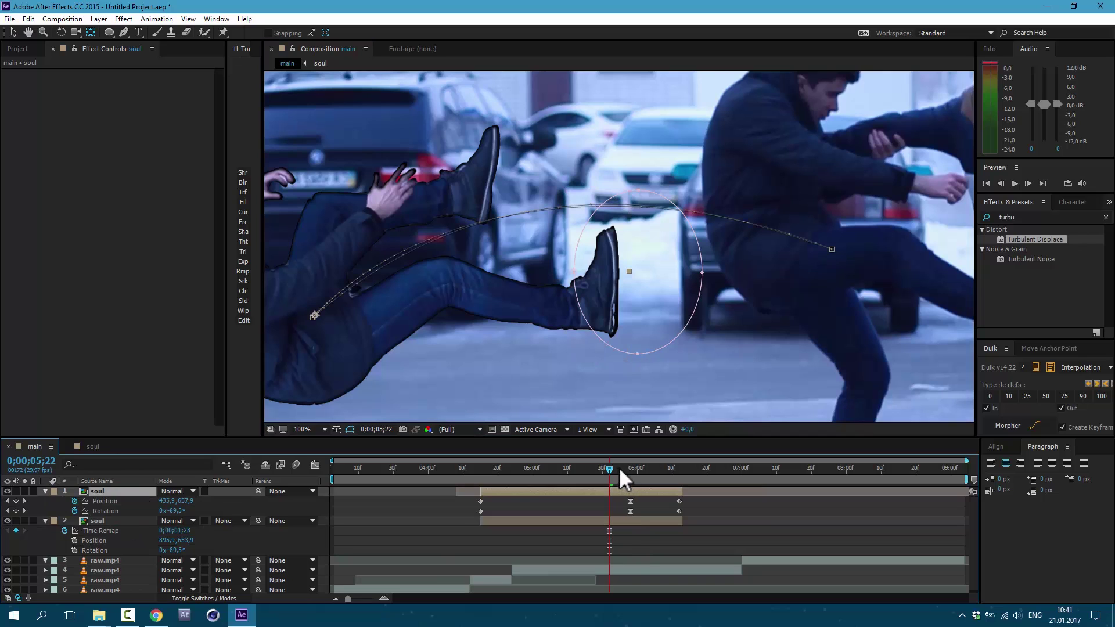
pyautogui.moveTo(619, 467); pyautogui.dragTo(630, 468)
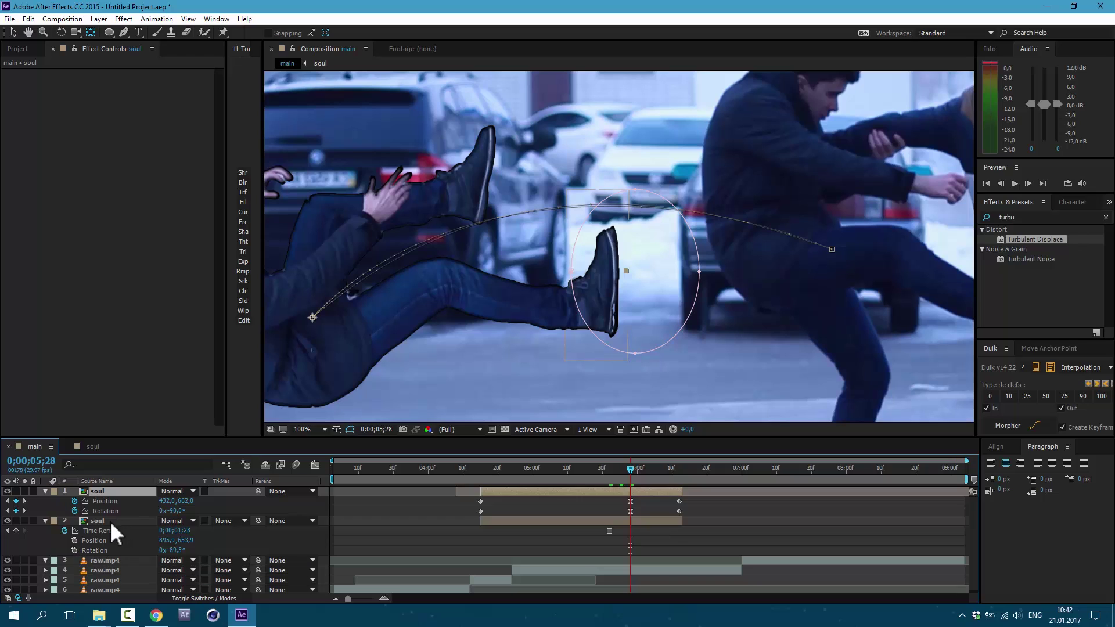
pyautogui.click(75, 550)
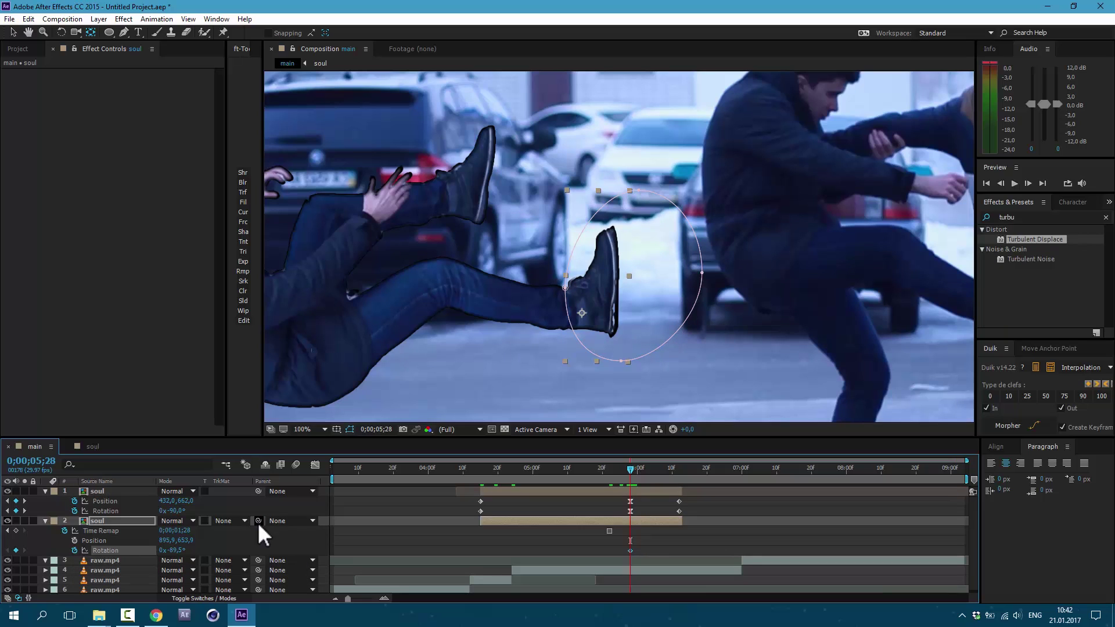
# Parent the frozen foot to the upper soul layer and add unchanged Rotation keyframes at the flight's start and at 0;00;06;12.
pyautogui.moveTo(258, 521); pyautogui.dragTo(120, 491)
pyautogui.moveTo(492, 495); pyautogui.dragTo(486, 492)
pyautogui.click(16, 550)
pyautogui.click(16, 550)
pyautogui.click(679, 468)
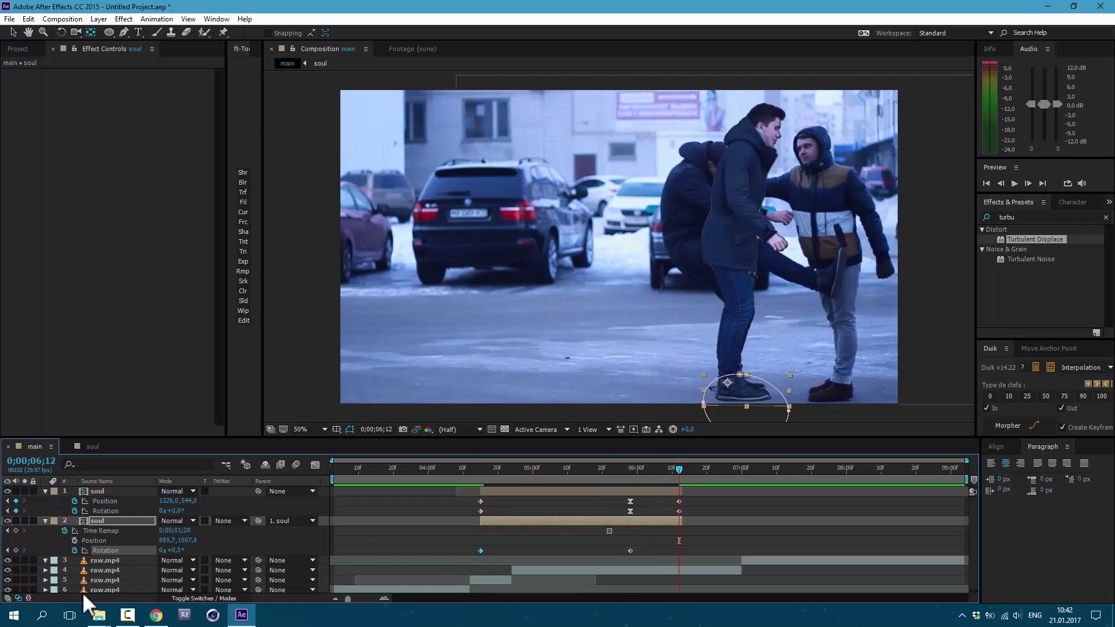
# Set the foot's Rotation to 32.5° at 0;00;05;28 and reposition the foot to line up with the leg.
pyautogui.press('j')
pyautogui.moveTo(186, 552); pyautogui.dragTo(193, 553)
pyautogui.moveTo(615, 290); pyautogui.dragTo(602, 284)
# Apply Easy Ease to the foot's middle Rotation keyframe and adjust its influence handles in the Graph Editor.
pyautogui.moveTo(620, 545); pyautogui.dragTo(647, 556)
pyautogui.click(315, 465)
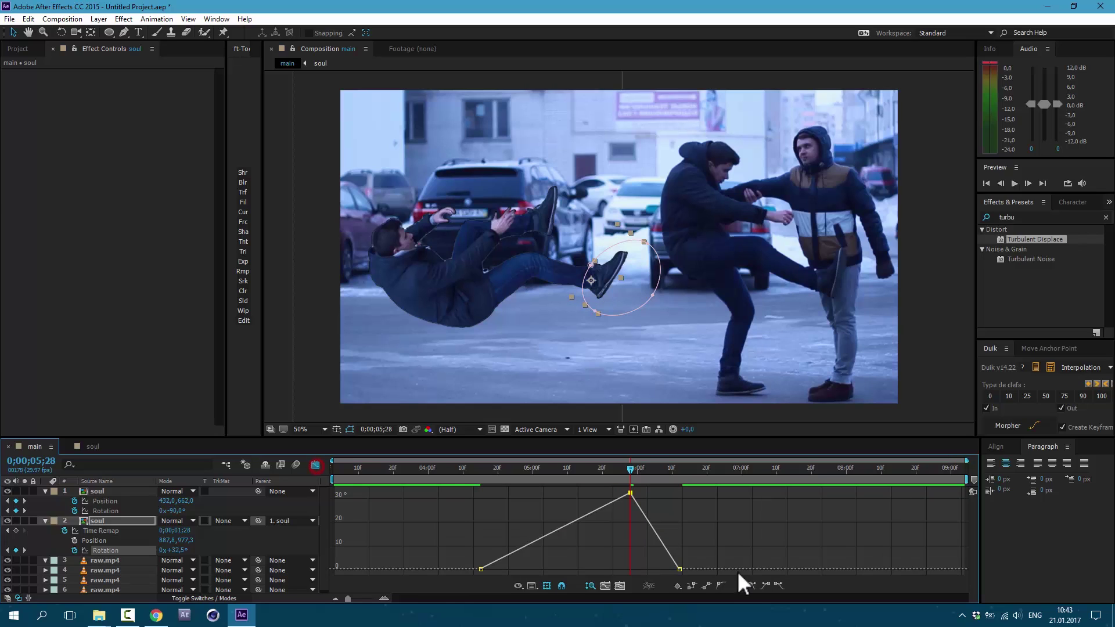
pyautogui.click(750, 587)
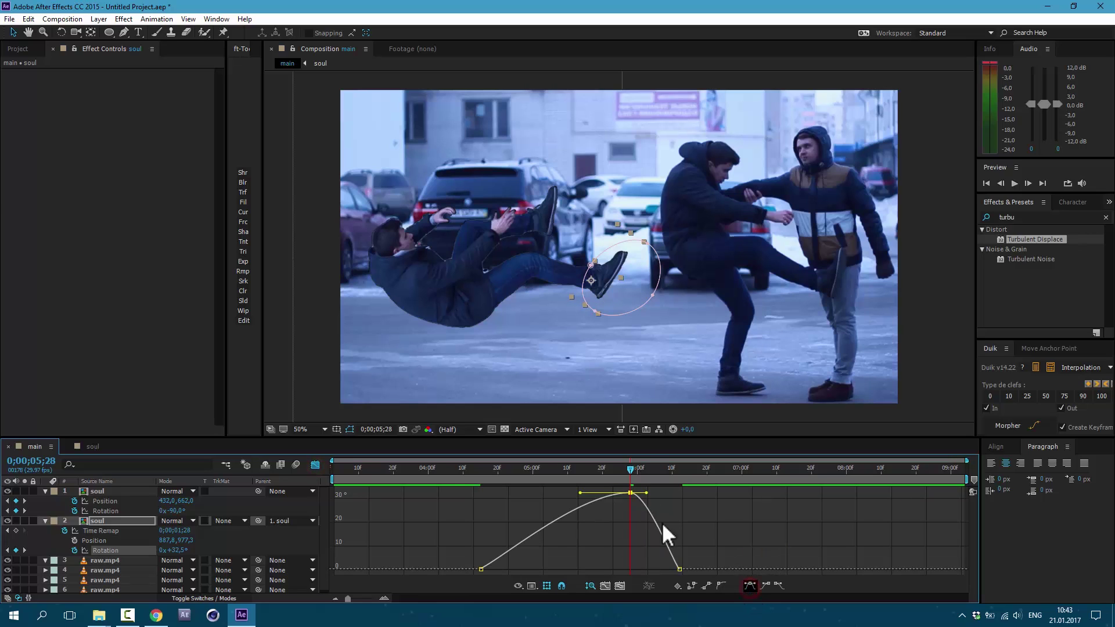
pyautogui.moveTo(580, 493); pyautogui.dragTo(620, 482)
pyautogui.hotkey('shift', 'F3')
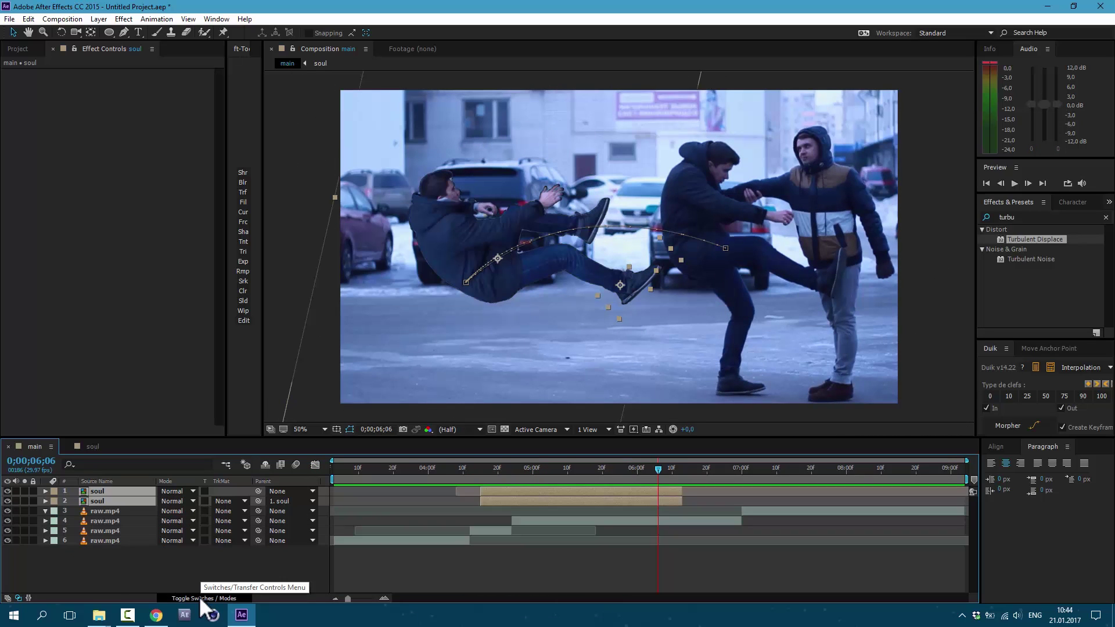
# Turn on motion blur for both soul layers and enable it for the composition.
pyautogui.click(200, 597)
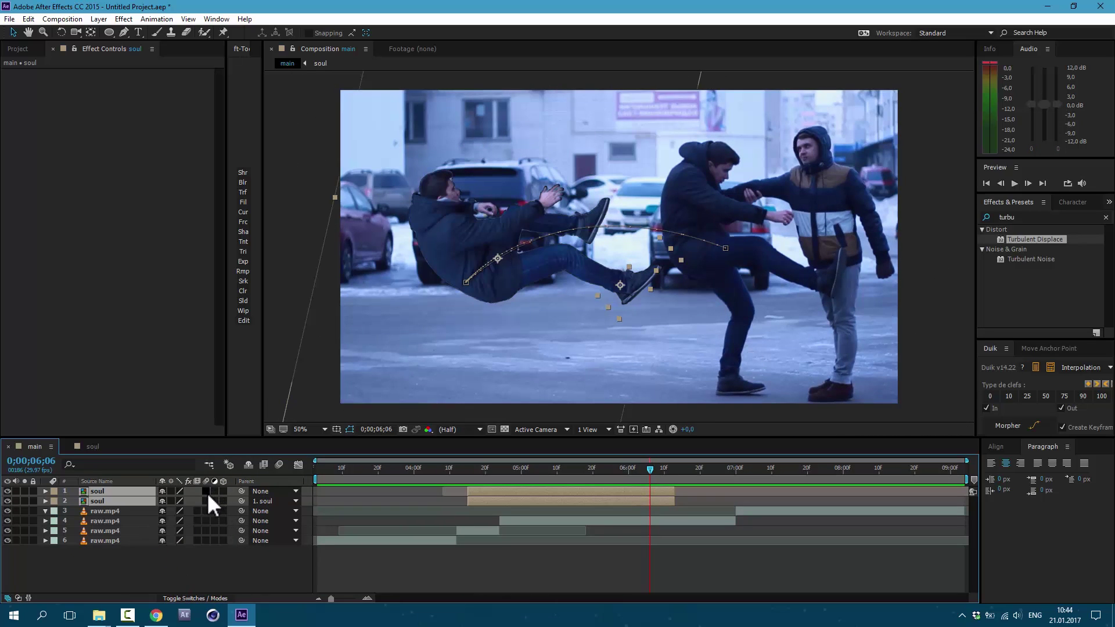
pyautogui.moveTo(207, 492); pyautogui.dragTo(207, 501)
pyautogui.click(281, 464)
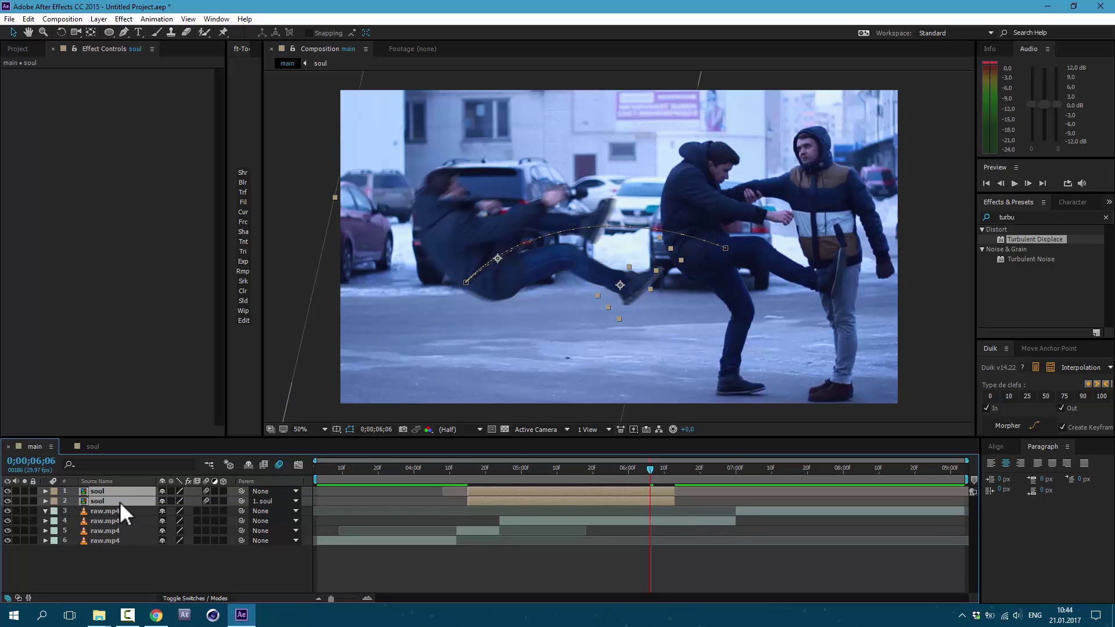
# Pre-compose both soul layers as "soul animation", moving all attributes and adjusting the duration to the layers' time span.
pyautogui.click(99, 19)
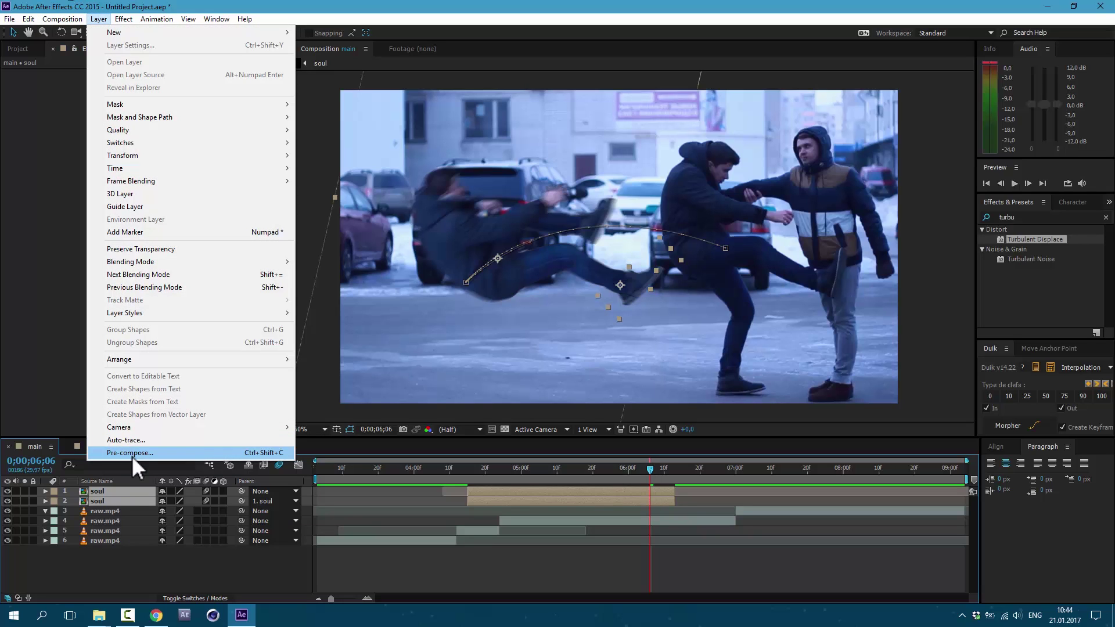
pyautogui.click(132, 453)
pyautogui.write('soul animation')
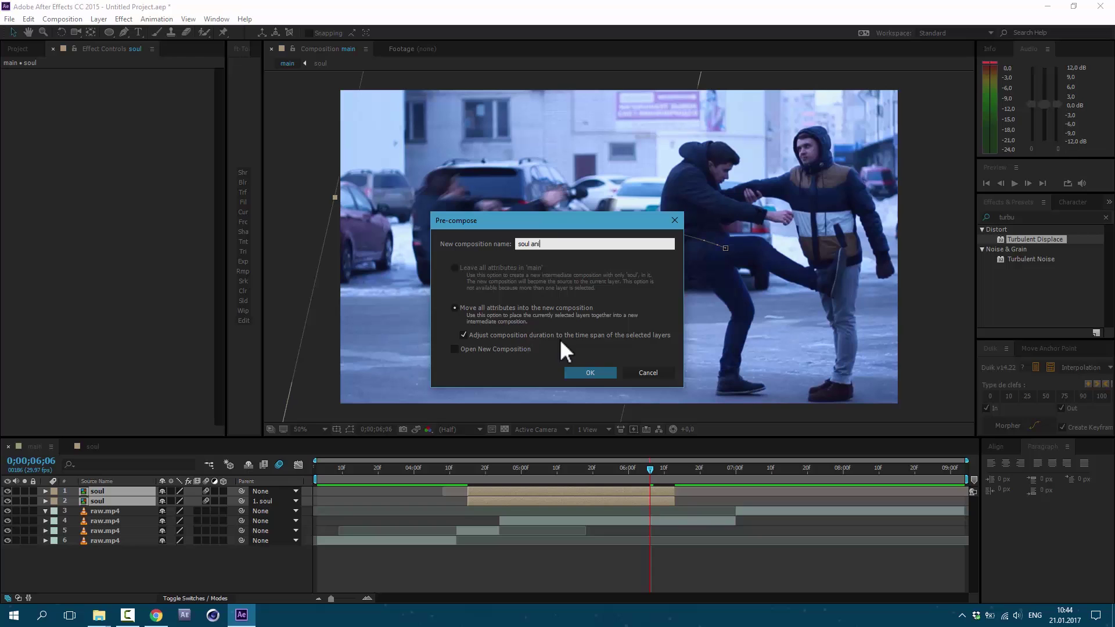
pyautogui.press('Return')
# Time-stretch the soul animation layer to a factor of 150, holding its in-point in place.
pyautogui.click(580, 473)
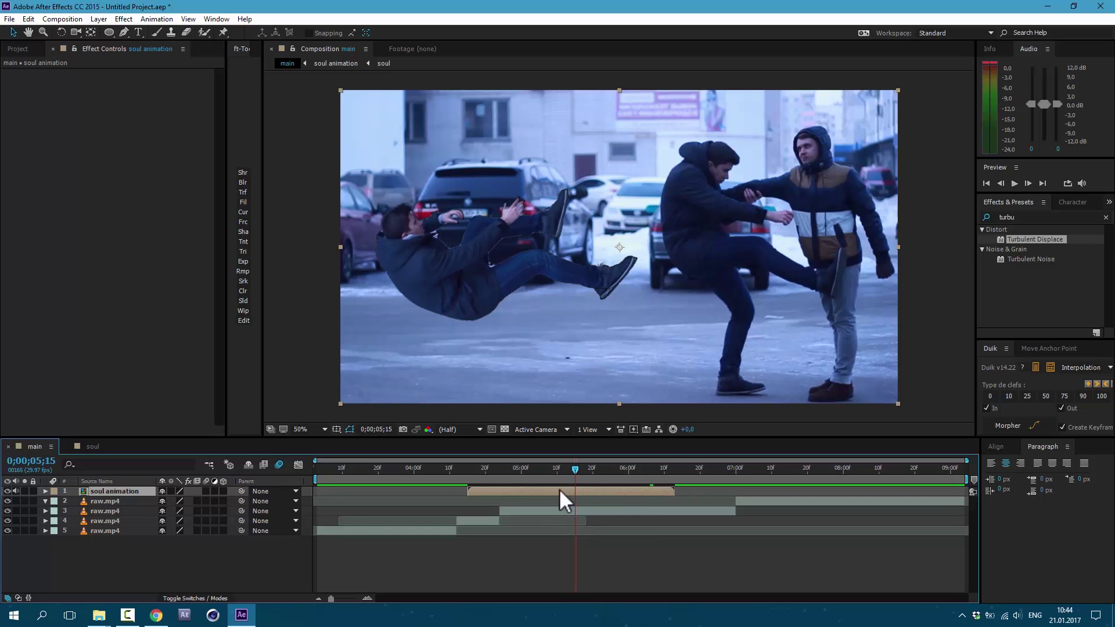
pyautogui.rightClick(559, 489)
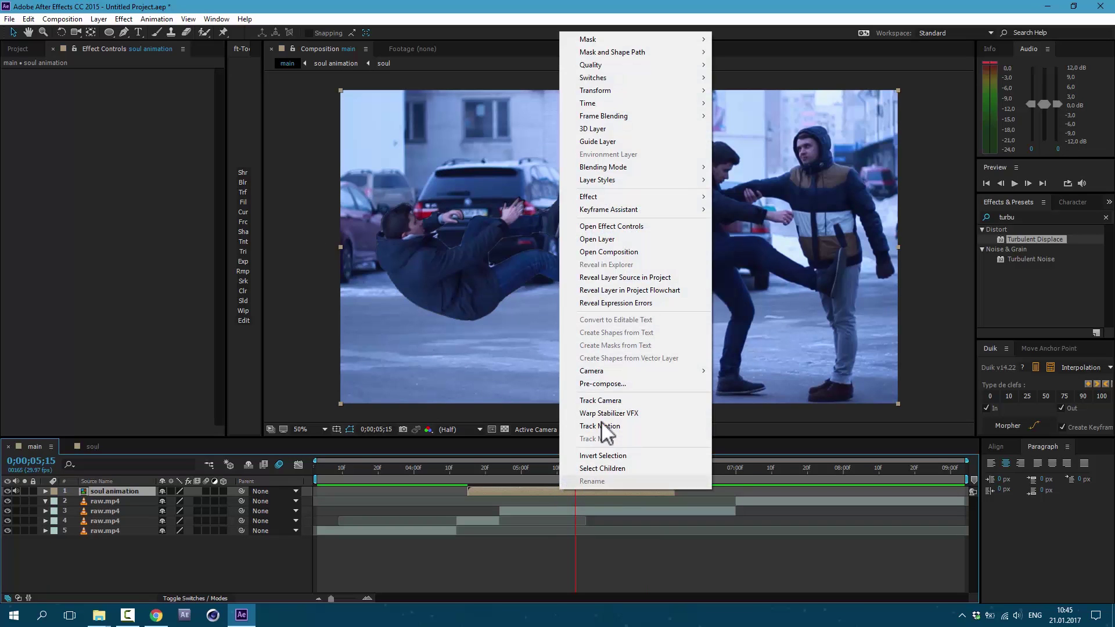
pyautogui.moveTo(704, 102)
pyautogui.click(762, 128)
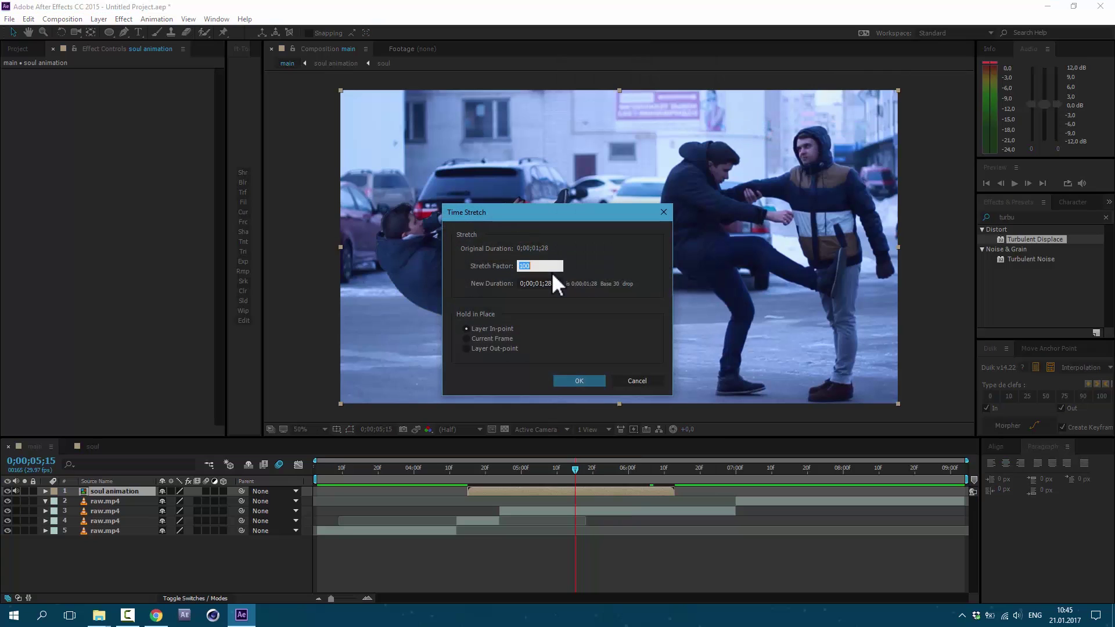
pyautogui.write('150')
pyautogui.press('Return')
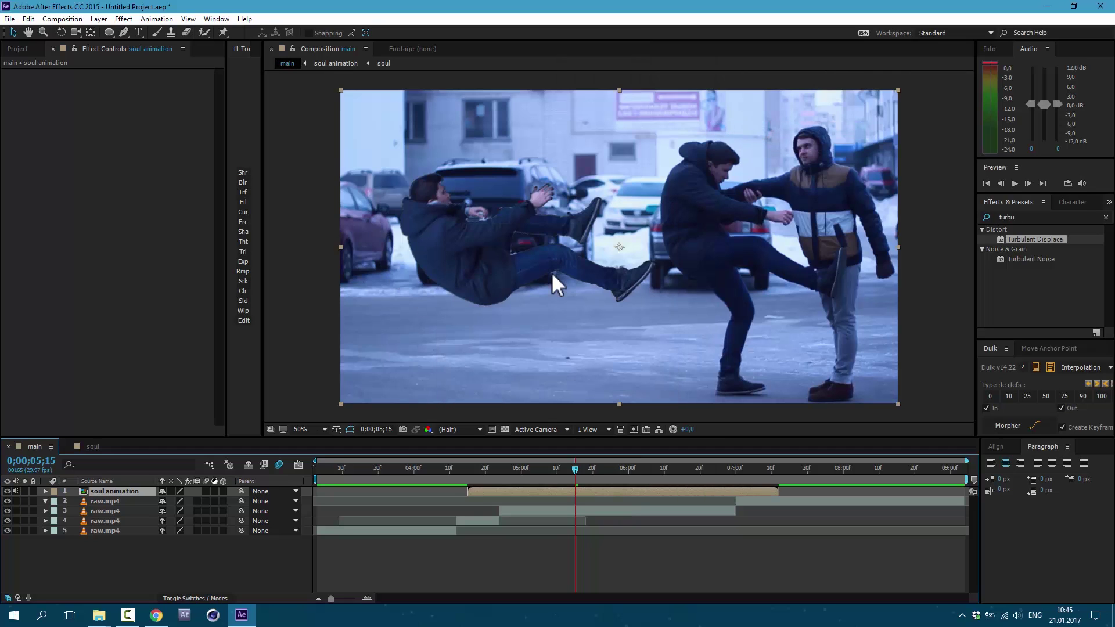
# Shift the soul animation slightly earlier, and retime the frozen and final raw.mp4 clips to meet at about 0;00;07;06.
pyautogui.press('i')
pyautogui.moveTo(468, 493)
pyautogui.mouseDown()
pyautogui.moveTo(460, 476)
pyautogui.moveTo(476, 479)
pyautogui.mouseUp()
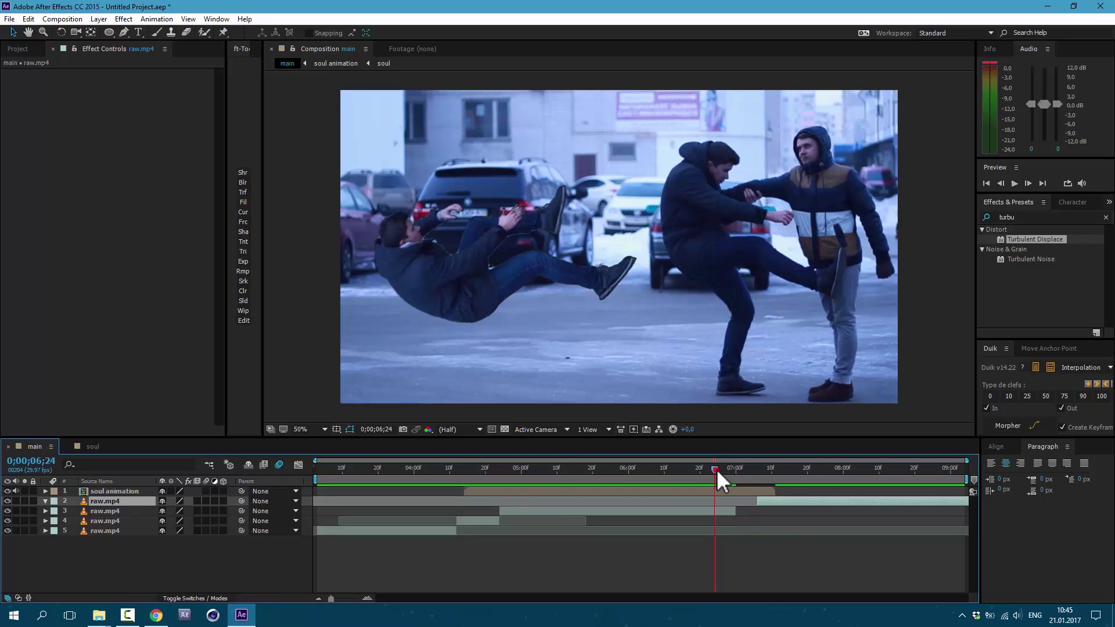
pyautogui.moveTo(717, 469); pyautogui.dragTo(740, 475)
pyautogui.moveTo(737, 513); pyautogui.dragTo(763, 513)
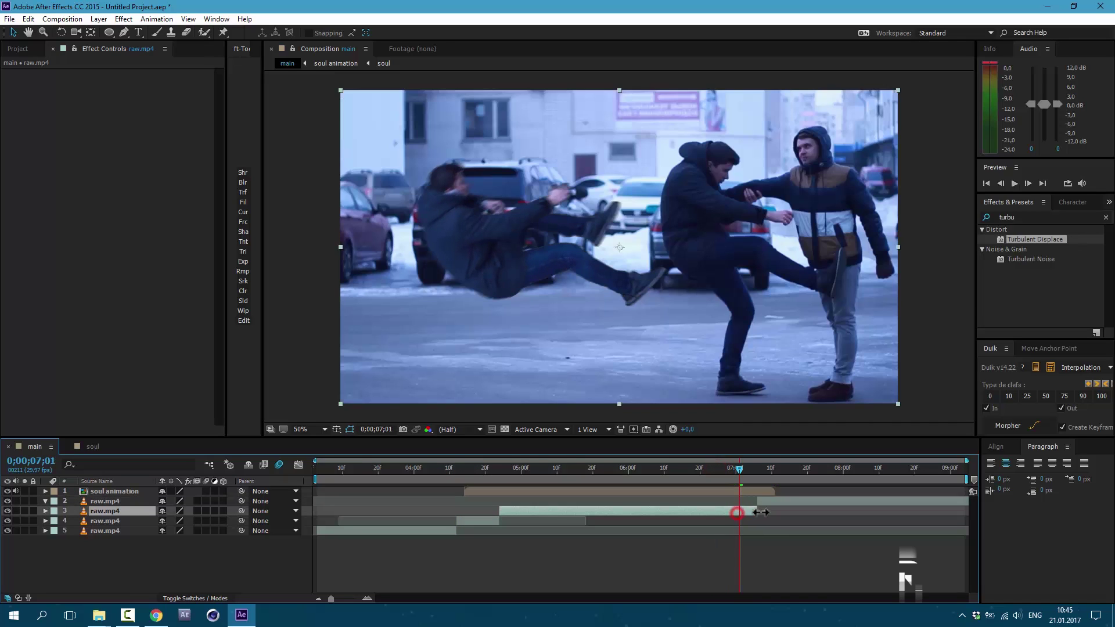
pyautogui.moveTo(743, 468); pyautogui.dragTo(762, 473)
pyautogui.press('space')
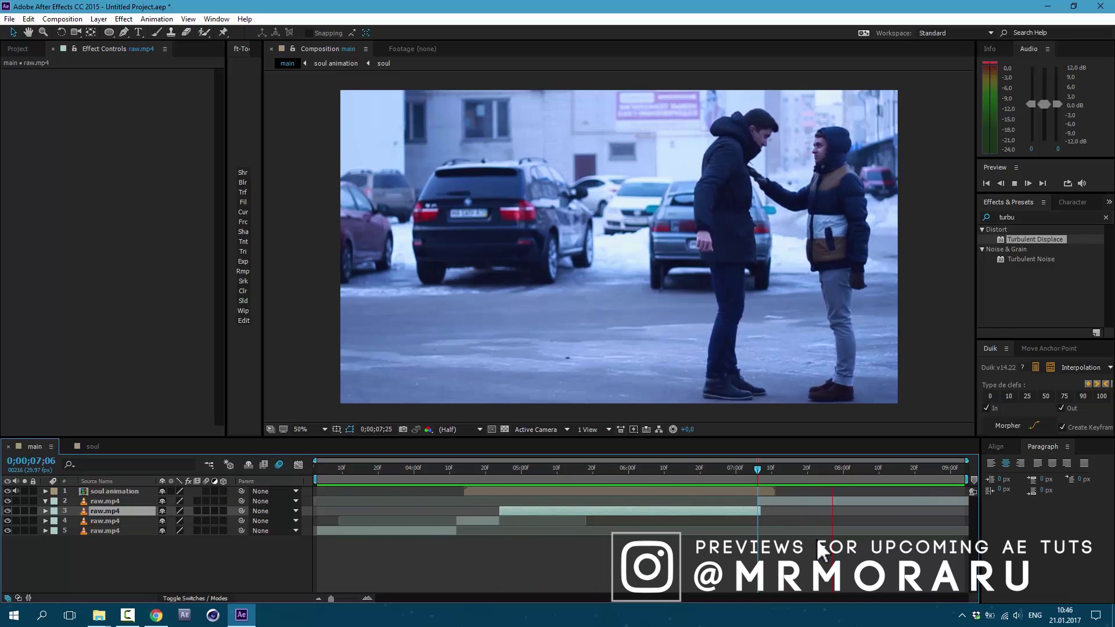
pyautogui.click(740, 468)
# Keyframe the soul animation's Opacity to fade in from 0% at 0;00;04;18.
pyautogui.click(485, 468)
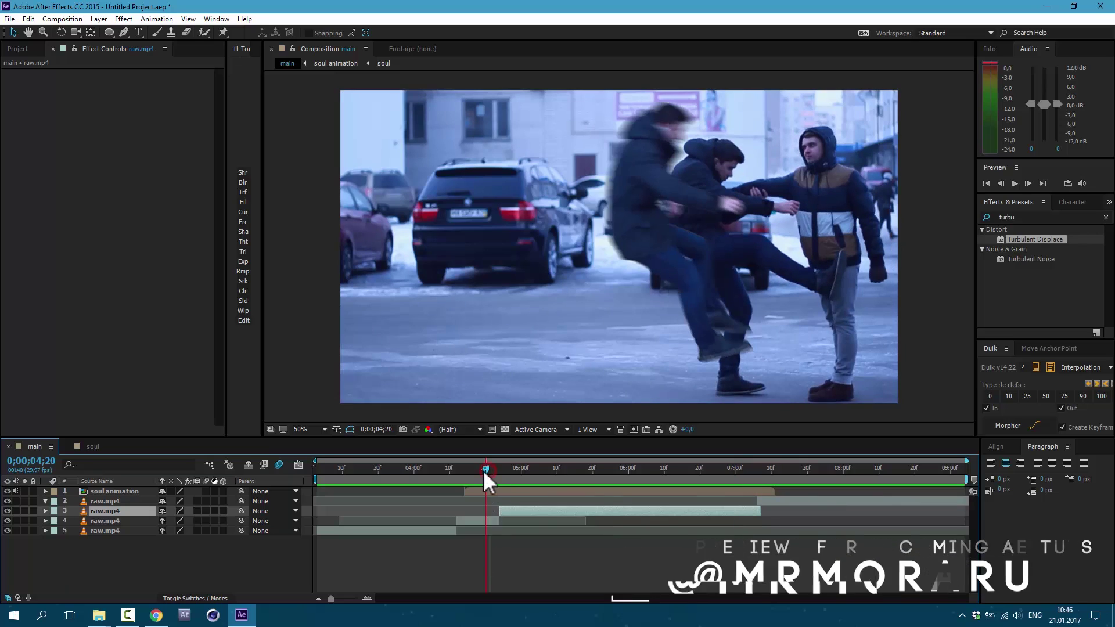
pyautogui.click(491, 490)
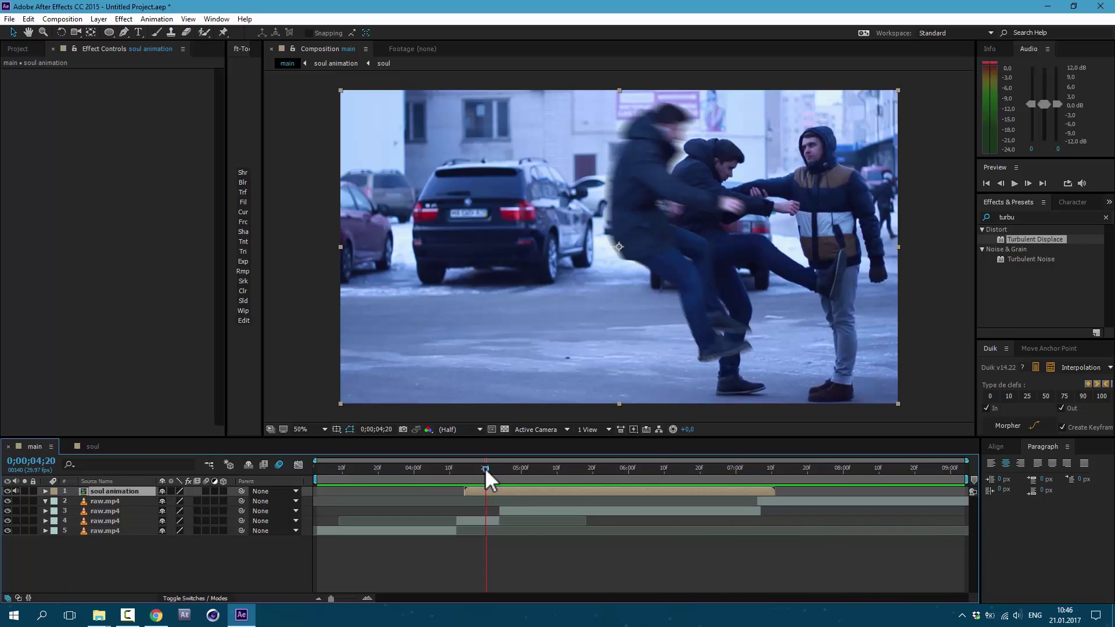
pyautogui.click(478, 469)
pyautogui.press('t')
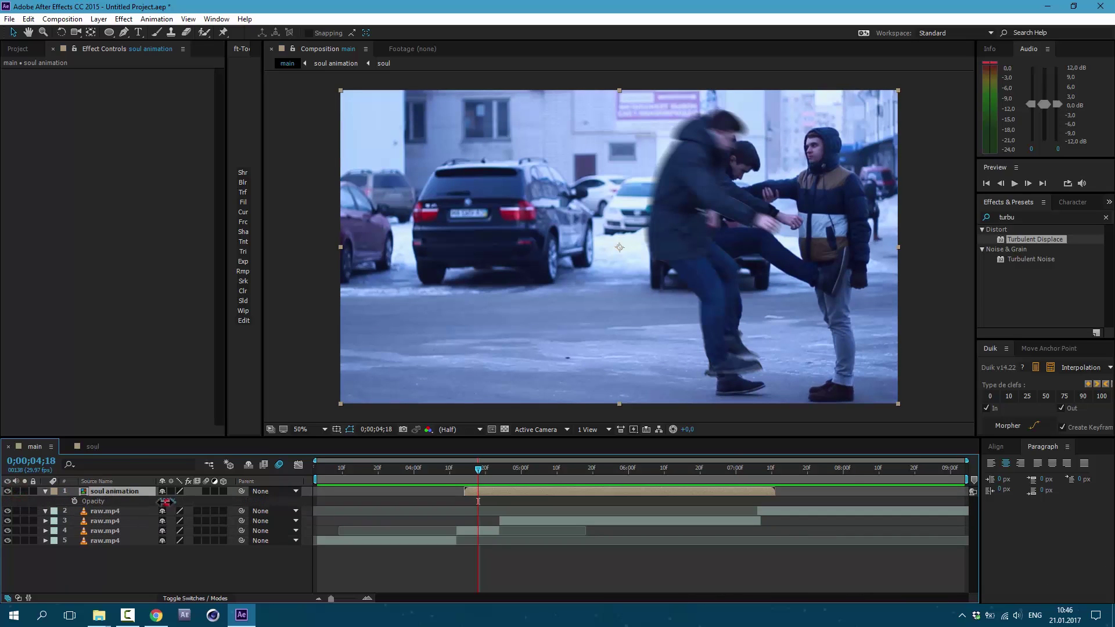
pyautogui.moveTo(166, 500); pyautogui.dragTo(87, 501)
pyautogui.click(74, 501)
pyautogui.click(499, 473)
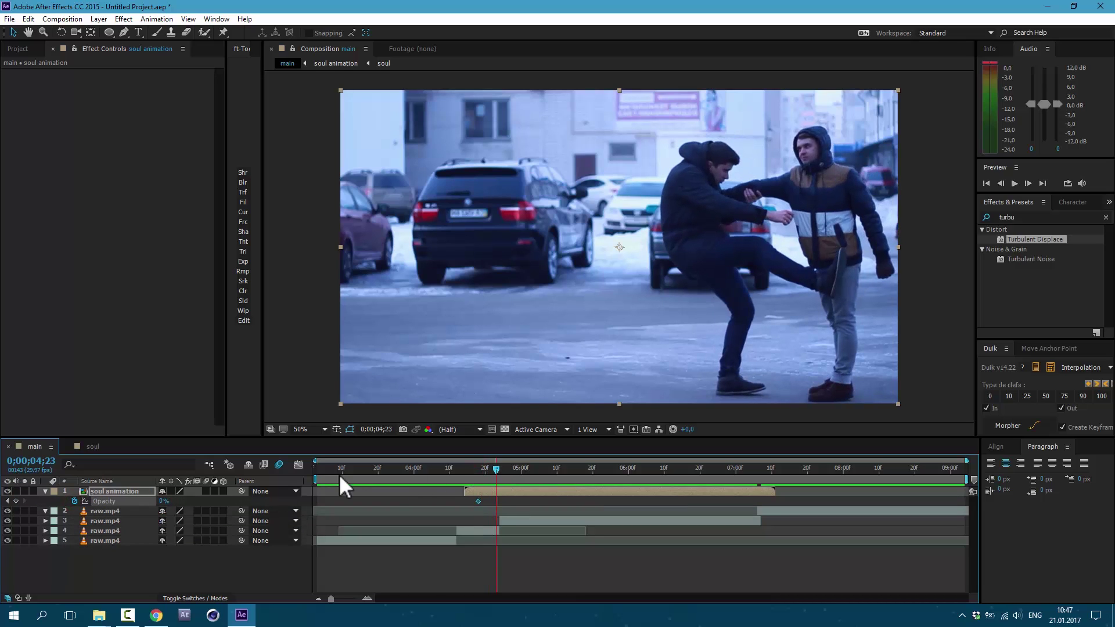
# Add Opacity keyframes near the end of the soul animation to fade it back out.
pyautogui.click(757, 470)
pyautogui.click(16, 501)
pyautogui.moveTo(768, 468); pyautogui.dragTo(766, 468)
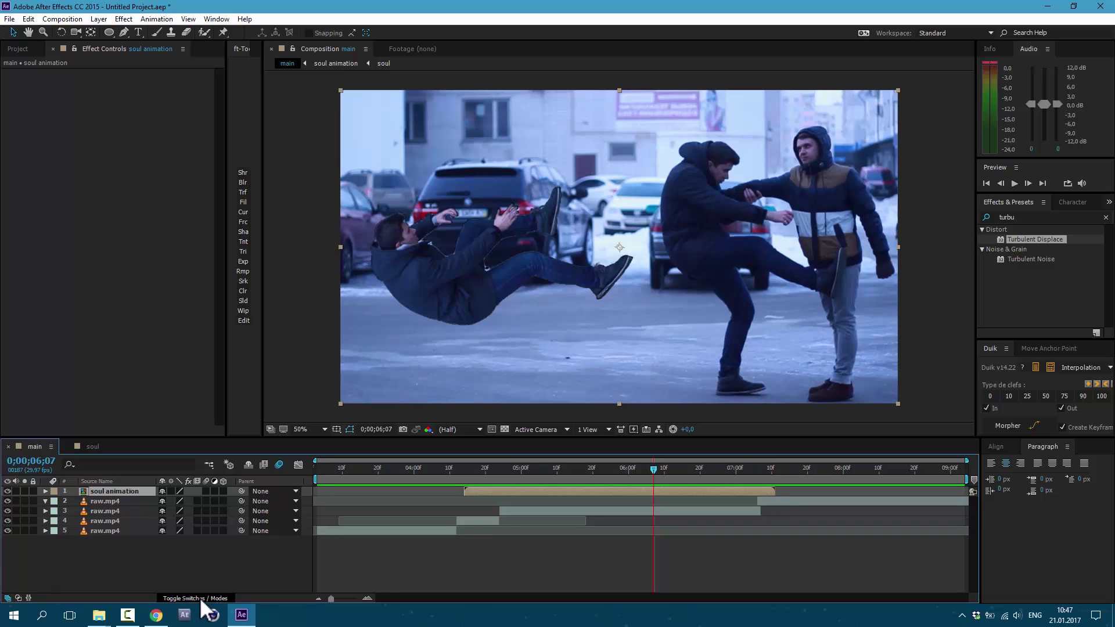
# Set the soul animation layer's blending mode to Screen.
pyautogui.click(198, 599)
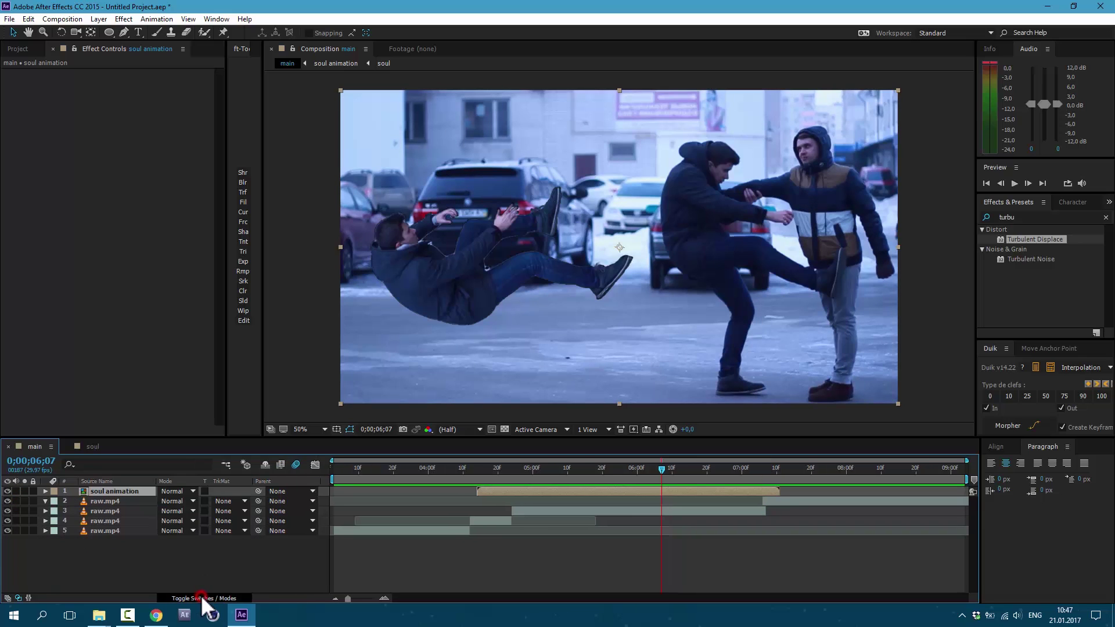
pyautogui.click(177, 491)
pyautogui.click(222, 240)
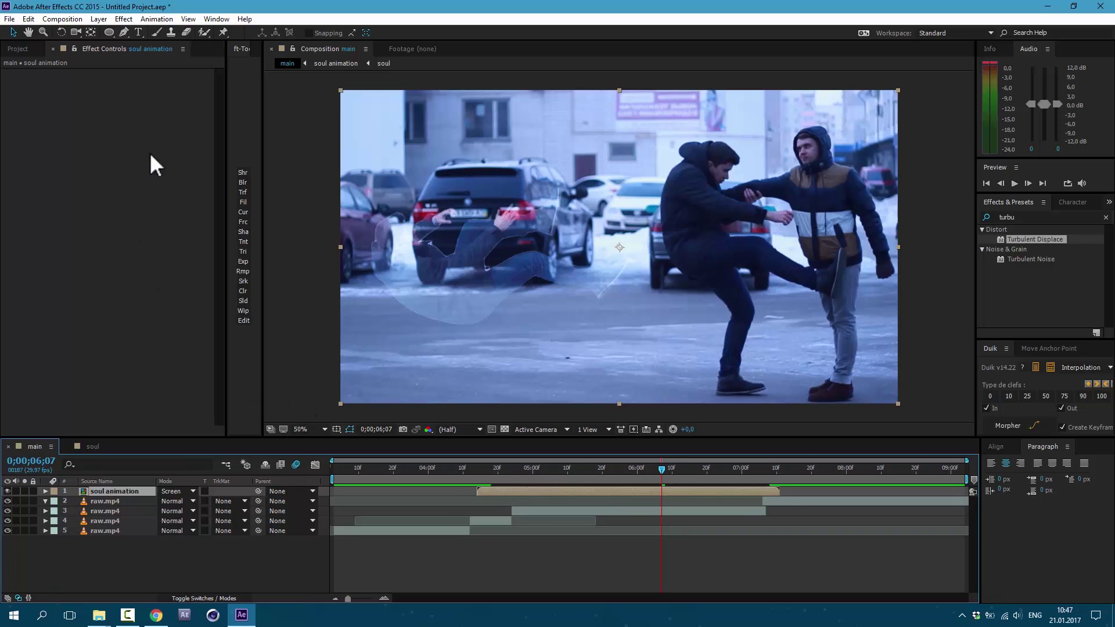
# Apply the Curves effect to the soul animation and raise the RGB curve's midtones to brighten it.
pyautogui.click(124, 18)
pyautogui.moveTo(244, 140)
pyautogui.click(311, 368)
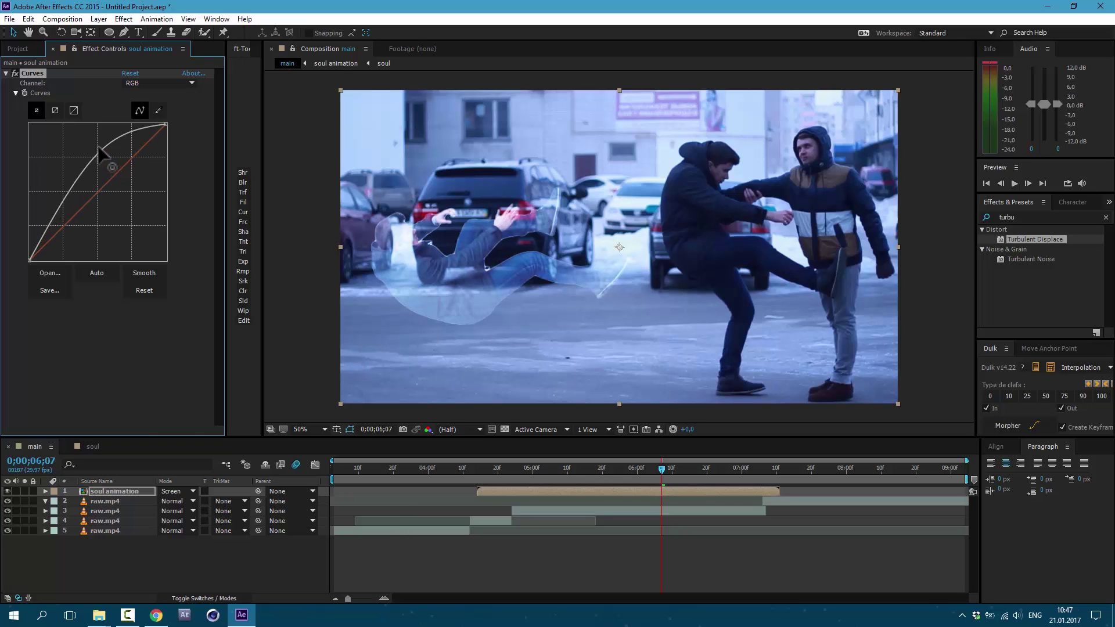
# Reshape the soul animation's RGB curve into a steep S, raising the highlights and pulling down the shadows for stronger contrast.
pyautogui.moveTo(104, 149); pyautogui.dragTo(98, 140)
pyautogui.moveTo(56, 200); pyautogui.dragTo(68, 214)
pyautogui.click(130, 582)
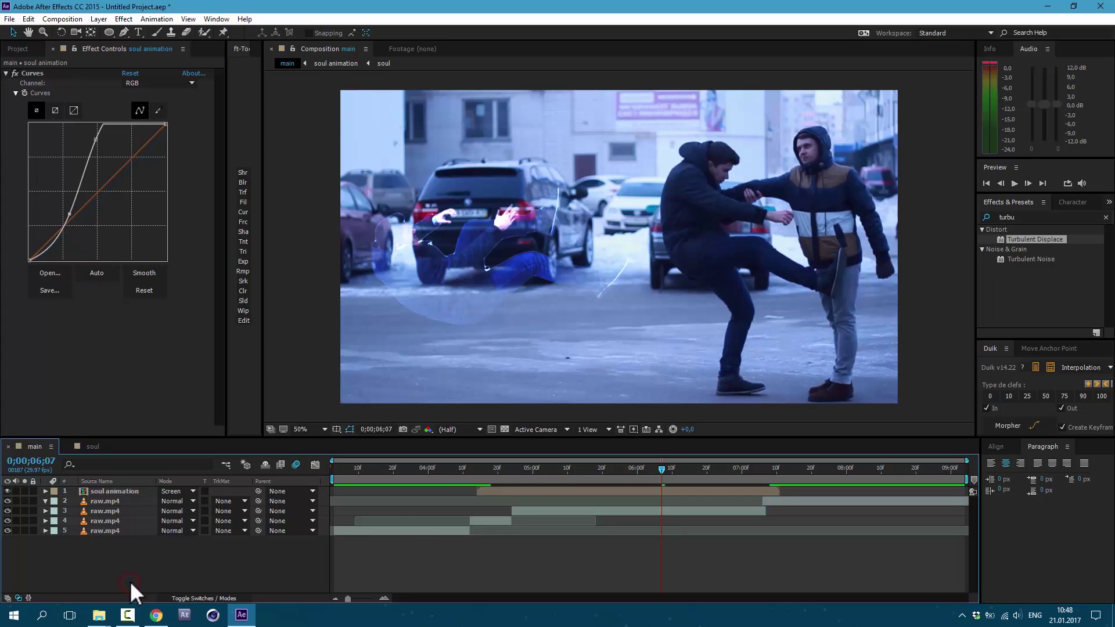
# Create a new adjustment layer in the main composition and name it vignette.
pyautogui.click(102, 18)
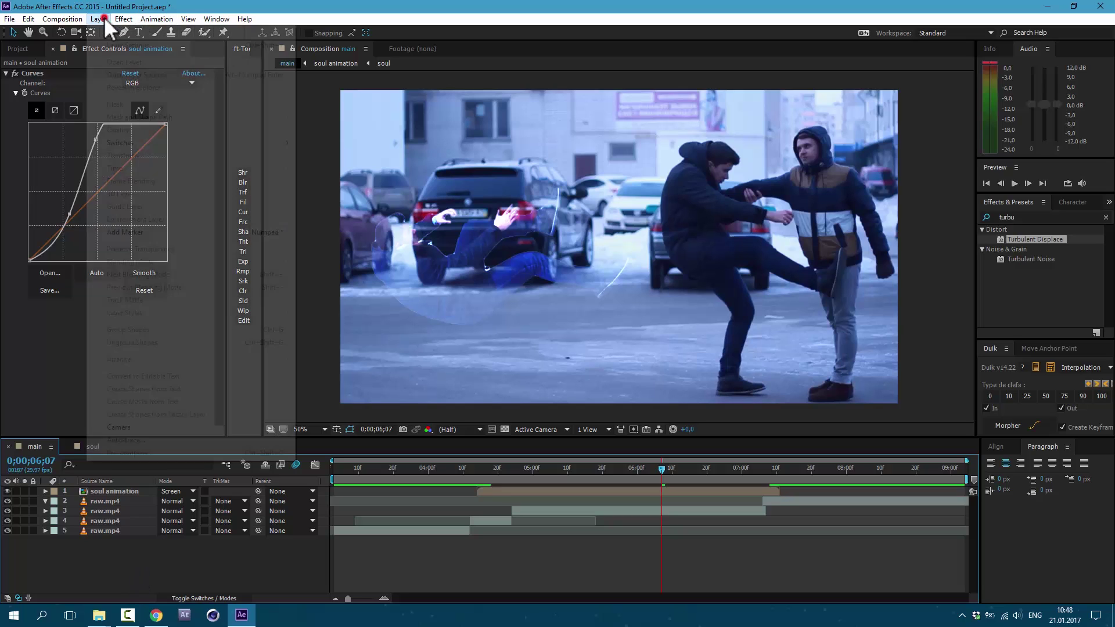
pyautogui.moveTo(224, 30)
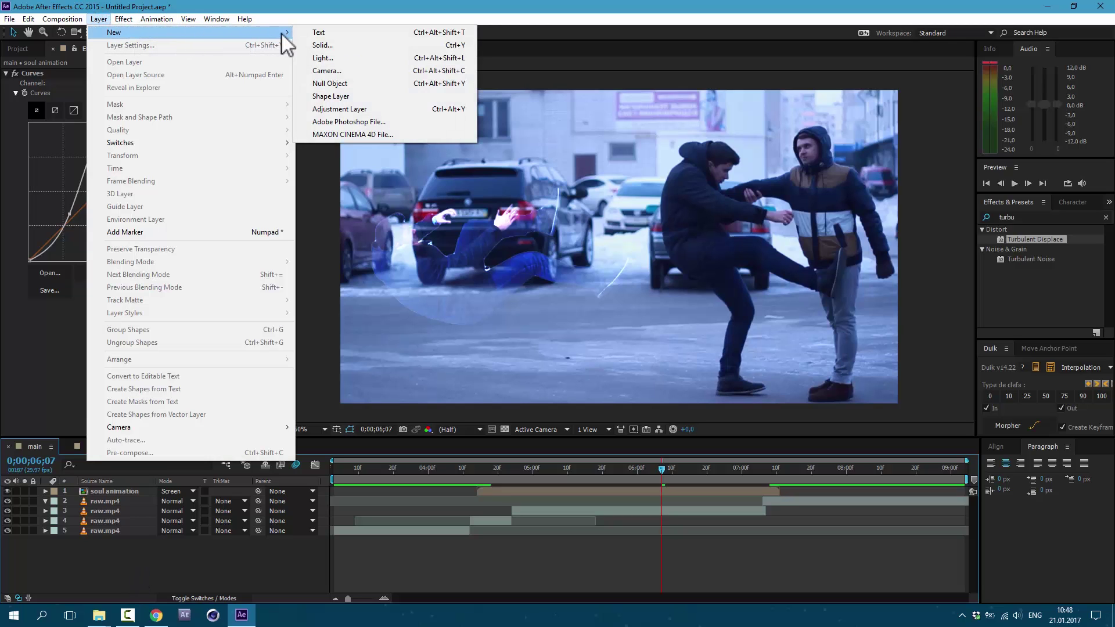
pyautogui.click(339, 109)
pyautogui.press('Return')
pyautogui.write('gnette')
pyautogui.press('Return')
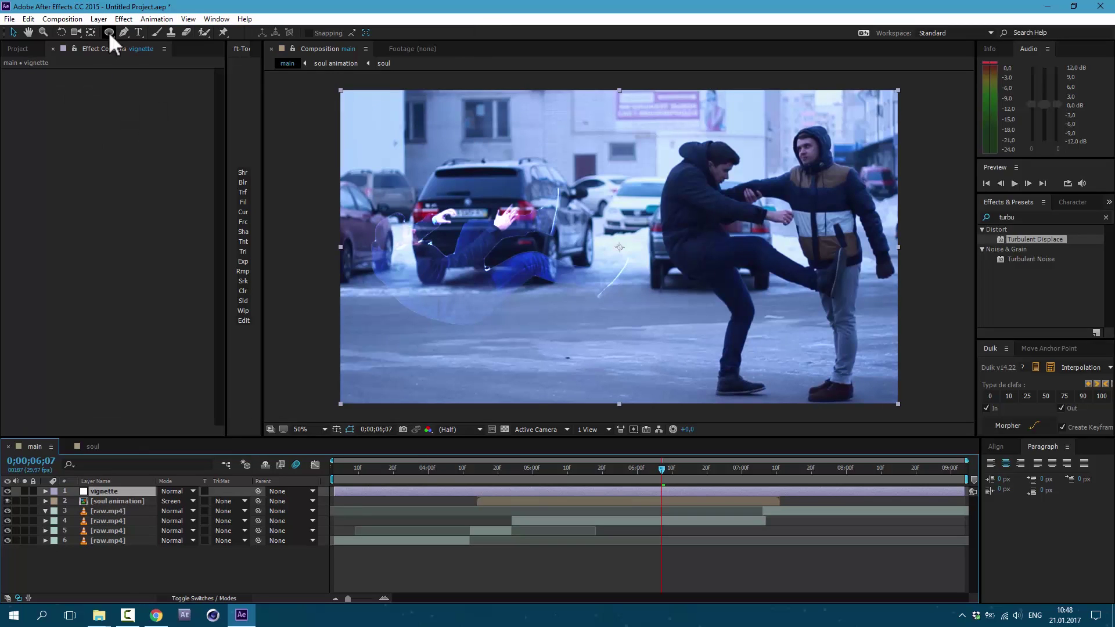
# Draw a tall elliptical mask around the two fighters on the vignette layer and set it to Inverted.
pyautogui.click(109, 32)
pyautogui.moveTo(682, 91); pyautogui.dragTo(883, 422)
pyautogui.click(202, 511)
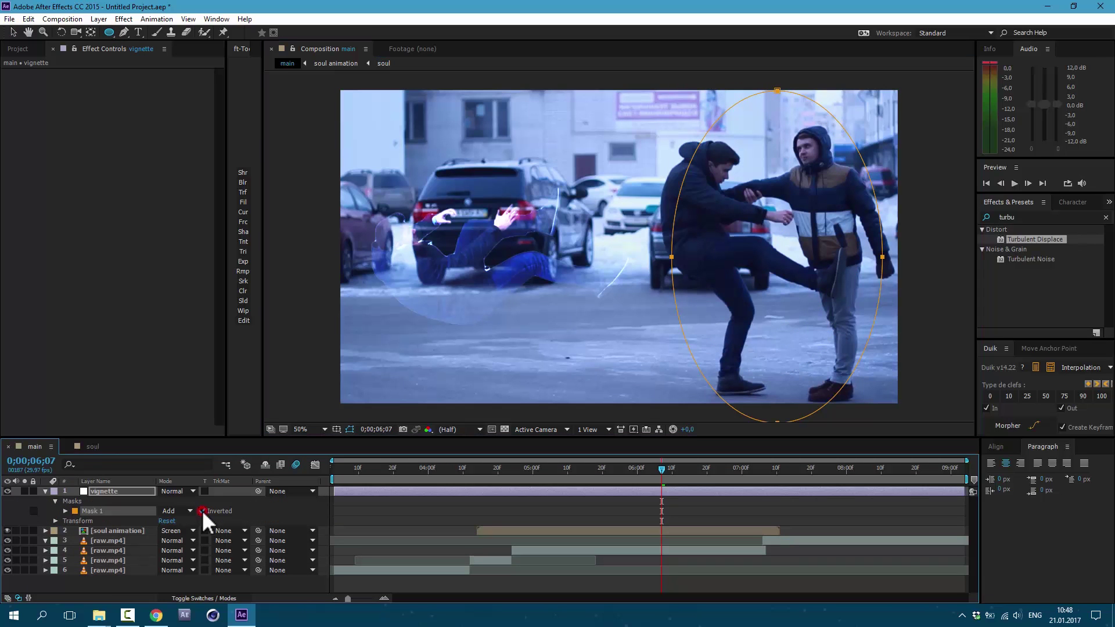
pyautogui.click(65, 511)
# Apply the Curves effect to the vignette layer and pull down the RGB midtones and white point to darken the surroundings.
pyautogui.click(123, 19)
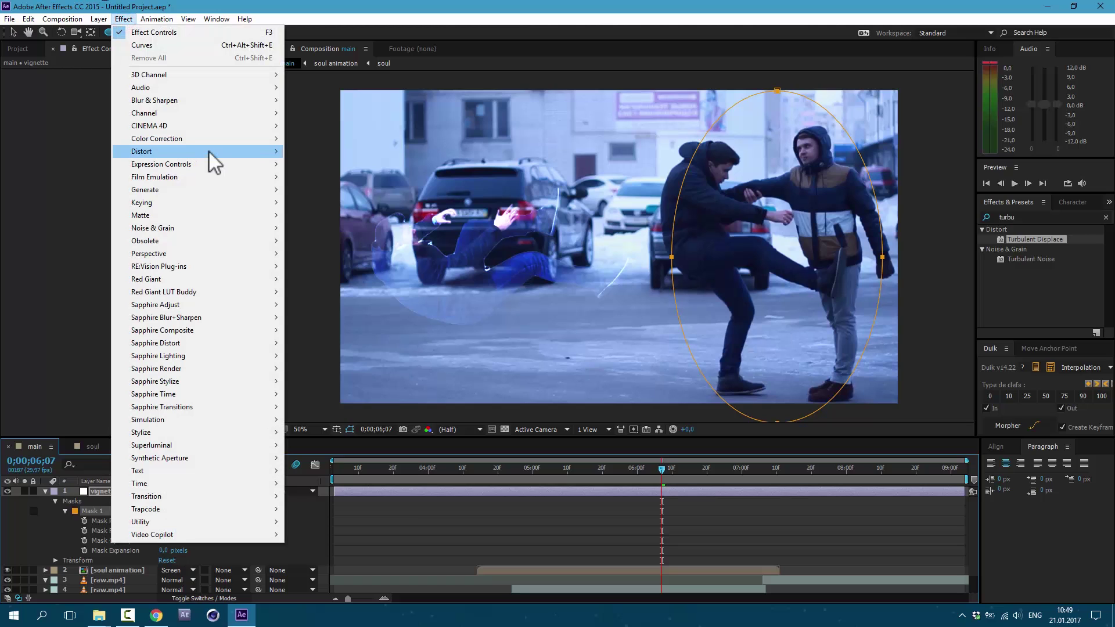
pyautogui.moveTo(241, 140)
pyautogui.click(312, 369)
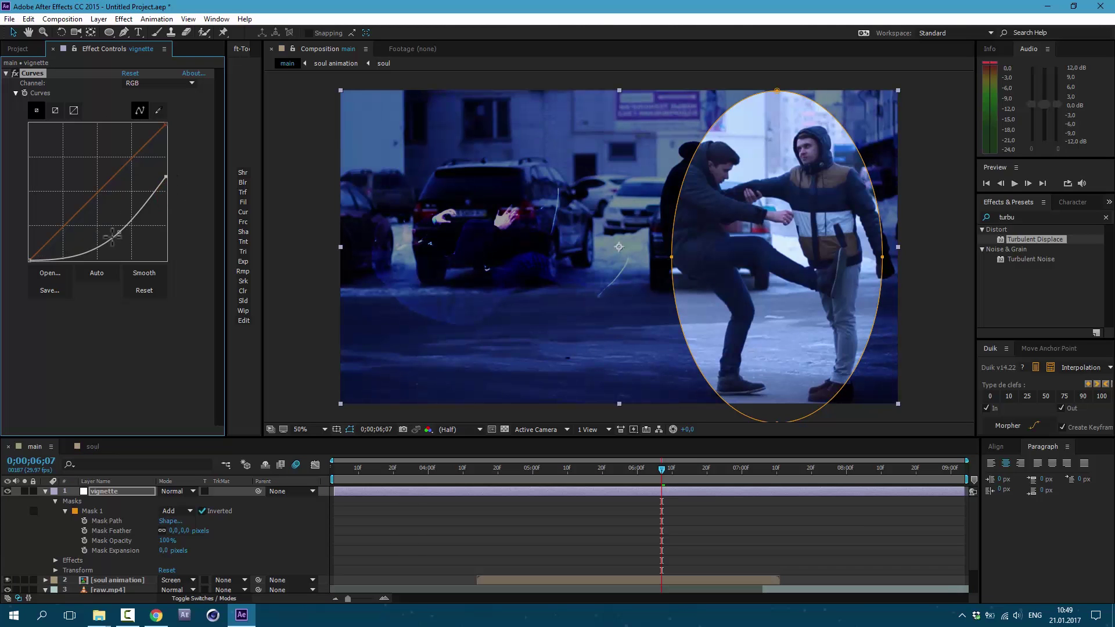
pyautogui.moveTo(117, 232); pyautogui.dragTo(118, 233)
pyautogui.moveTo(162, 173); pyautogui.dragTo(166, 192)
# Feather the vignette mask heavily for a soft edge and place the vignette layer below the soul animation.
pyautogui.moveTo(174, 531); pyautogui.dragTo(201, 568)
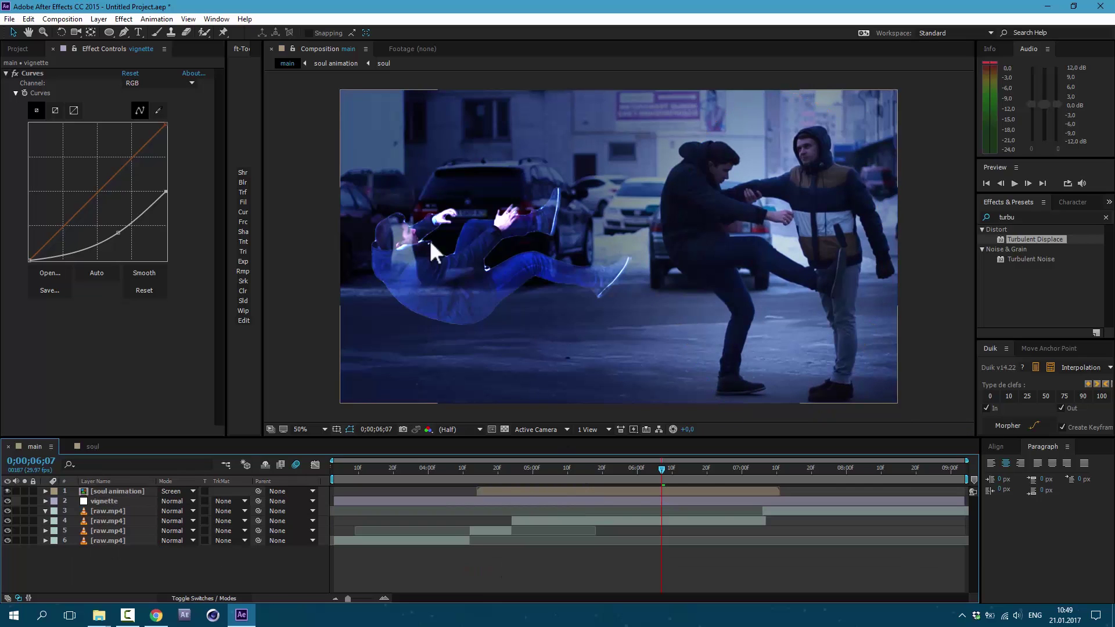
pyautogui.click(674, 492)
# Keyframe the vignette's Opacity from 0% at 0;00;04;13 to 100% at 0;00;05;00 and trim the layer's start to the first keyframe.
pyautogui.moveTo(653, 471); pyautogui.dragTo(532, 480)
pyautogui.click(529, 501)
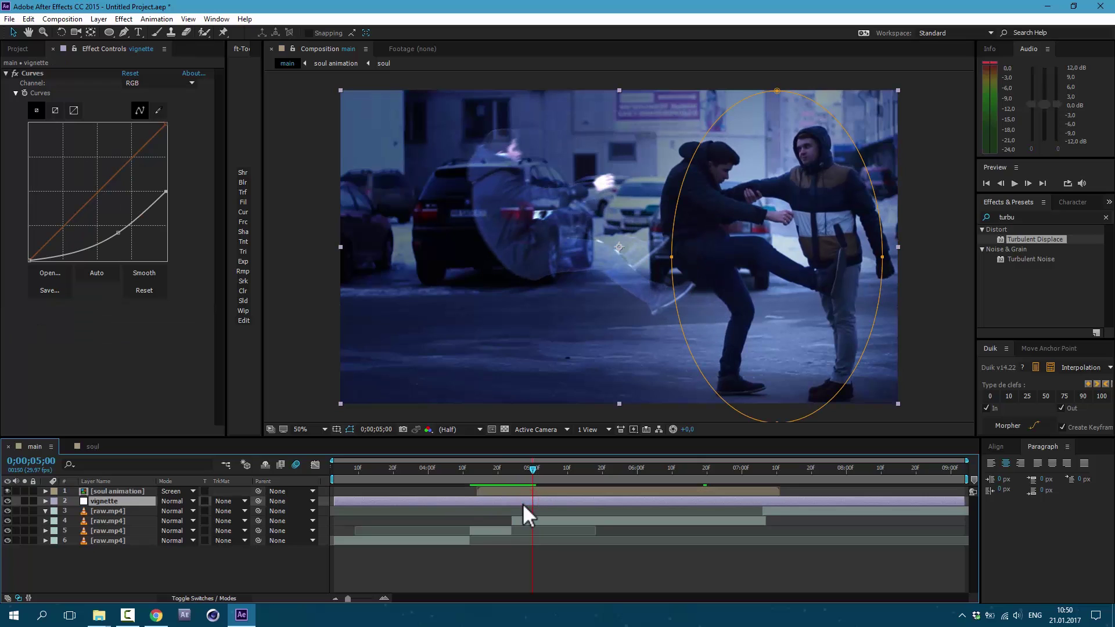
pyautogui.press('t')
pyautogui.click(74, 511)
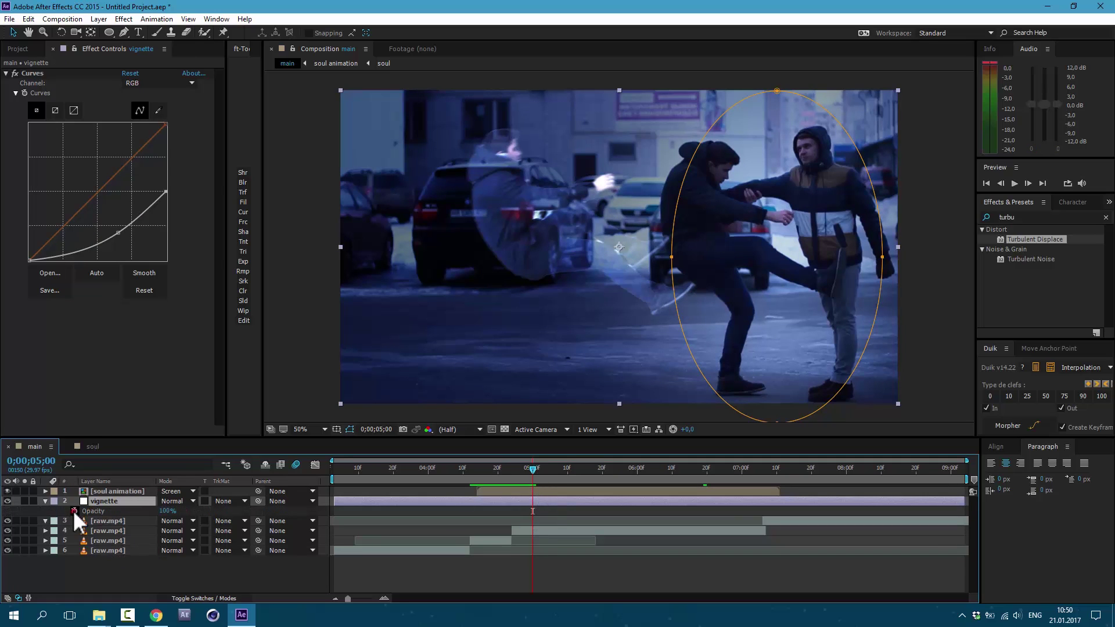
pyautogui.moveTo(533, 473); pyautogui.dragTo(470, 475)
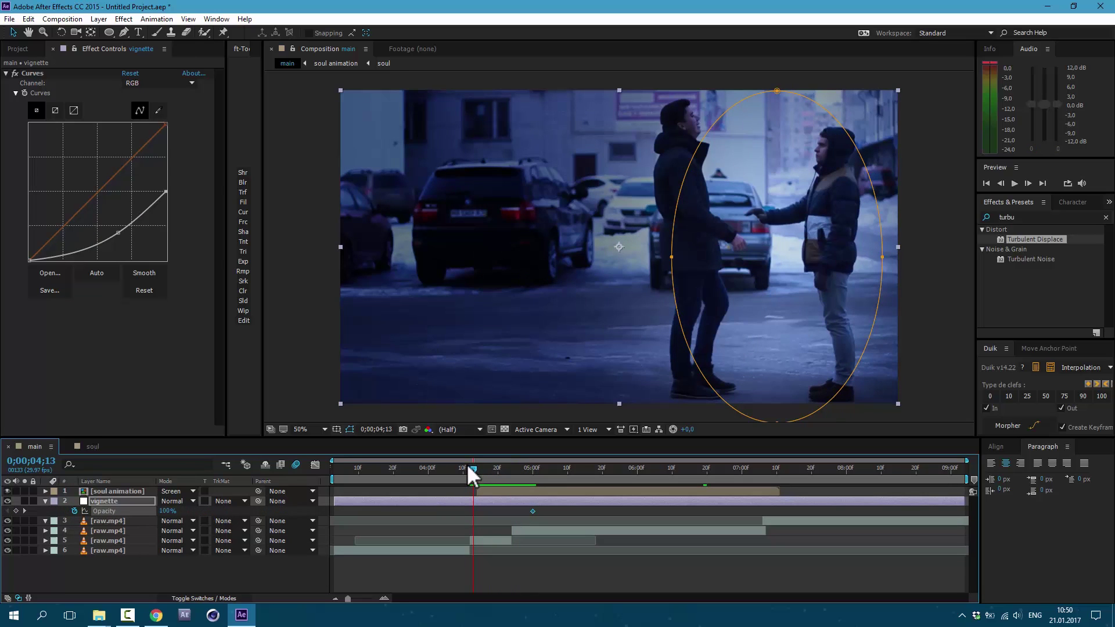
pyautogui.click(167, 511)
pyautogui.write('0')
pyautogui.press('Return')
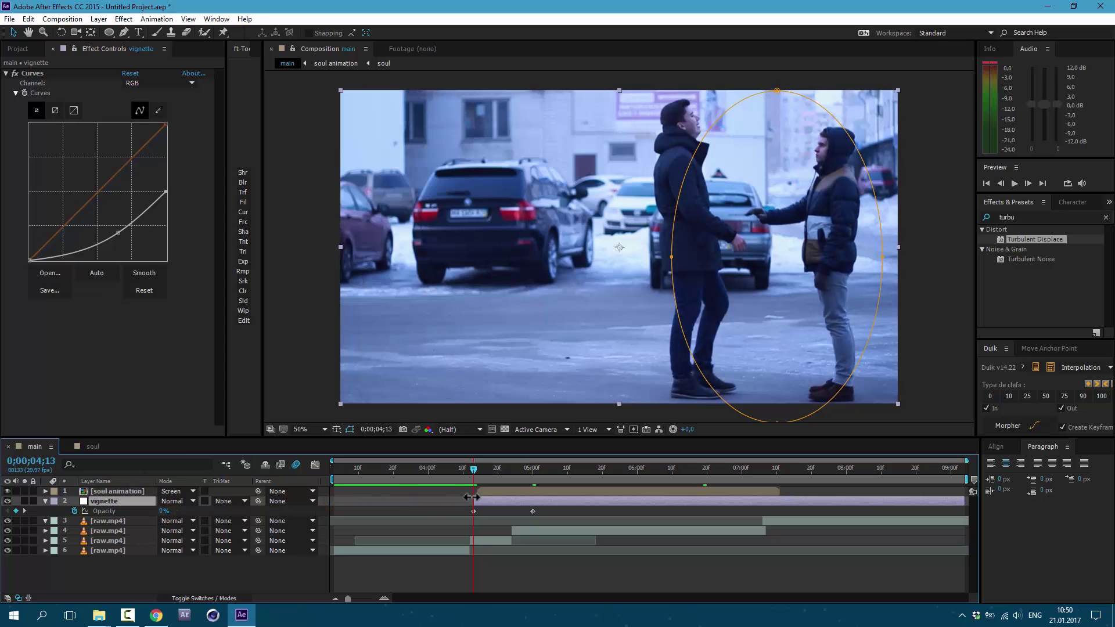
# Keyframe the vignette's Opacity from 100% at 0;00;06;28 to 0% at 0;00;07;12, trim the layer's end there, and preview the fade.
pyautogui.click(736, 470)
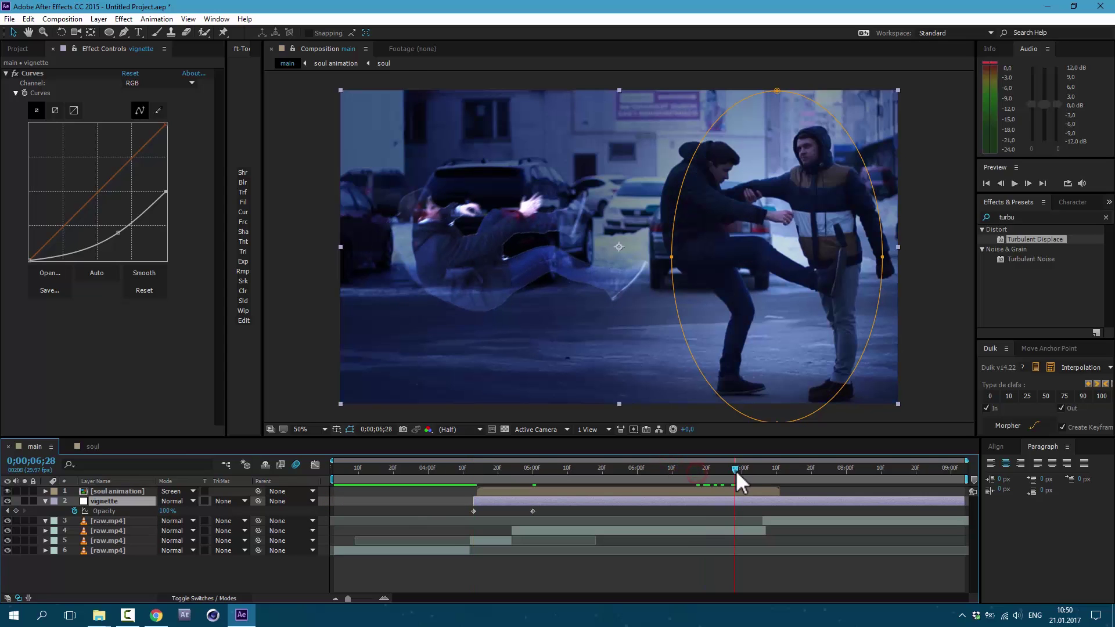
pyautogui.click(16, 512)
pyautogui.click(784, 469)
pyautogui.click(166, 511)
pyautogui.write('0')
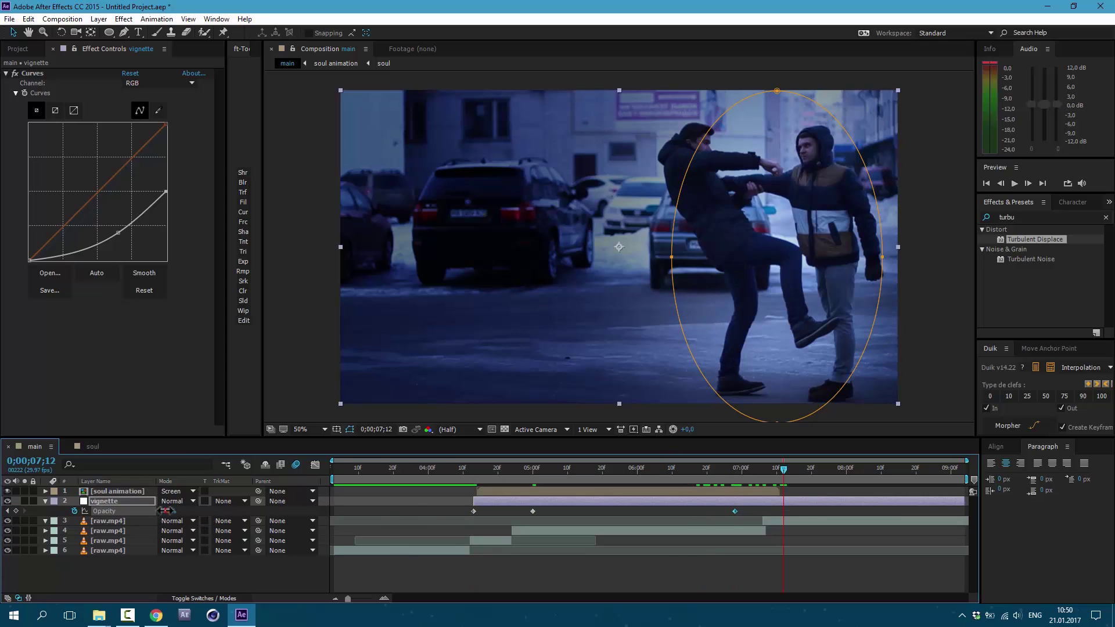
pyautogui.press('Return')
pyautogui.click(768, 578)
pyautogui.press('space')
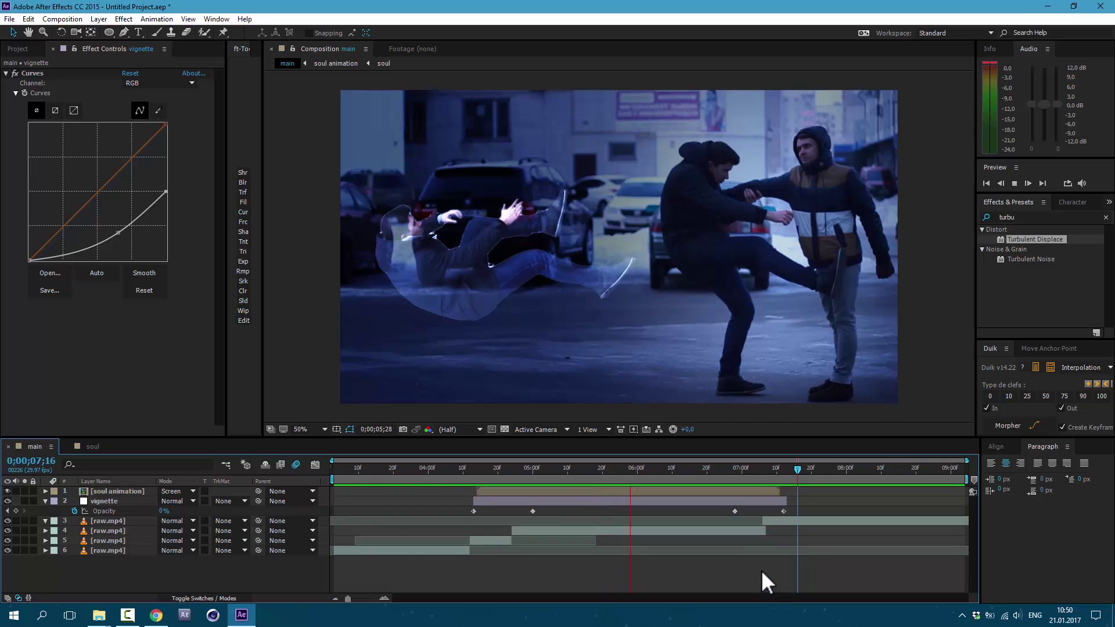
# Create another adjustment layer above the soul animation and apply the Bulge distortion effect to it.
pyautogui.click(264, 569)
pyautogui.click(99, 19)
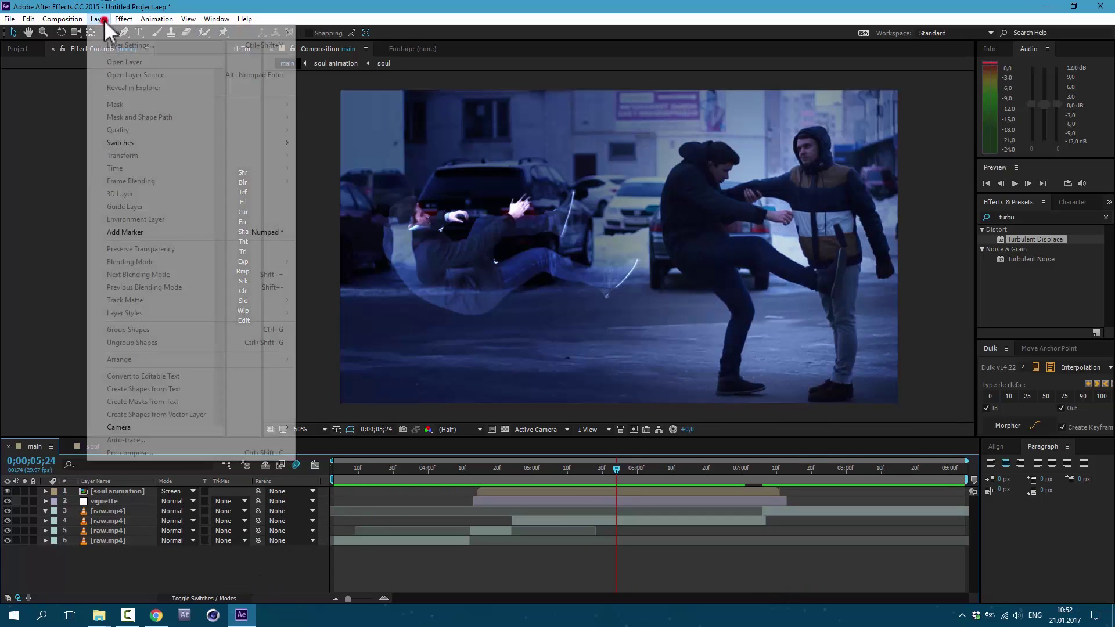
pyautogui.moveTo(182, 38)
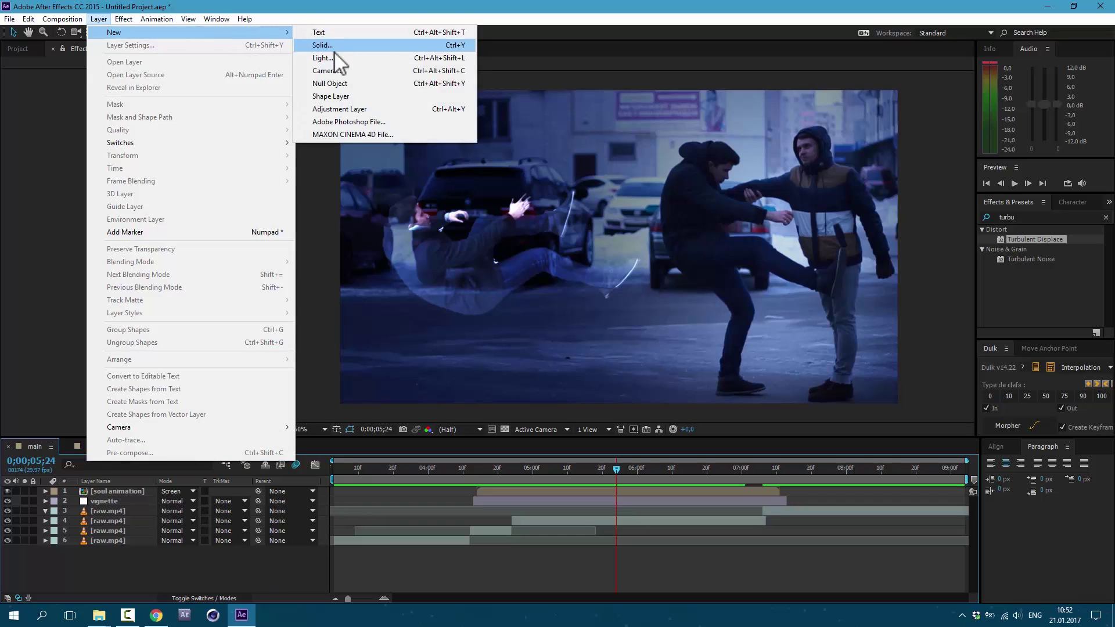
pyautogui.click(334, 109)
pyautogui.click(124, 19)
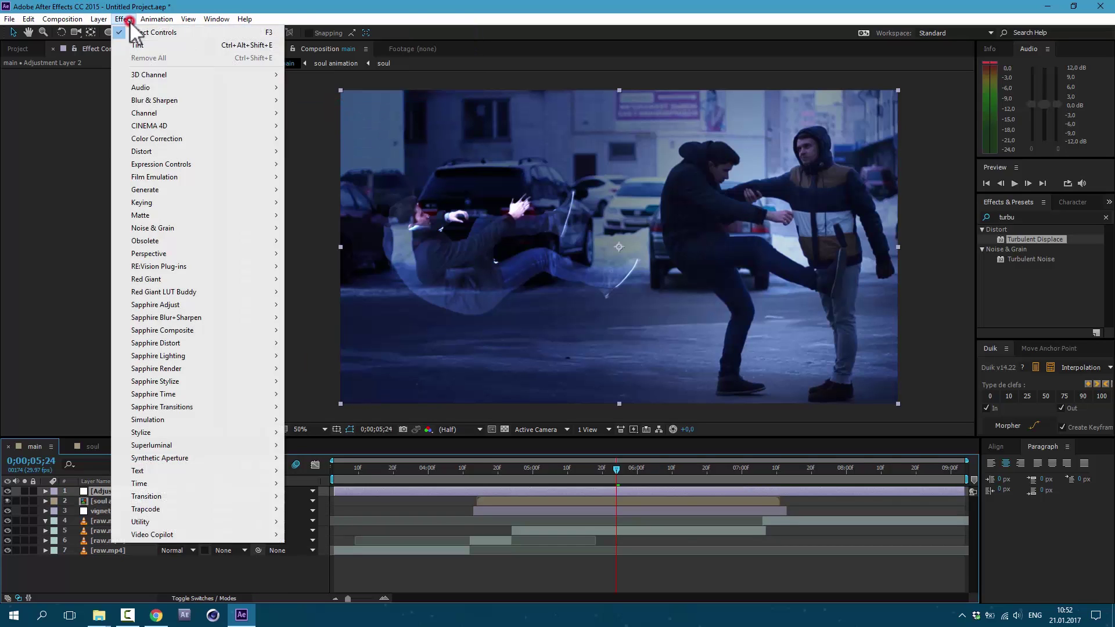
pyautogui.moveTo(207, 152)
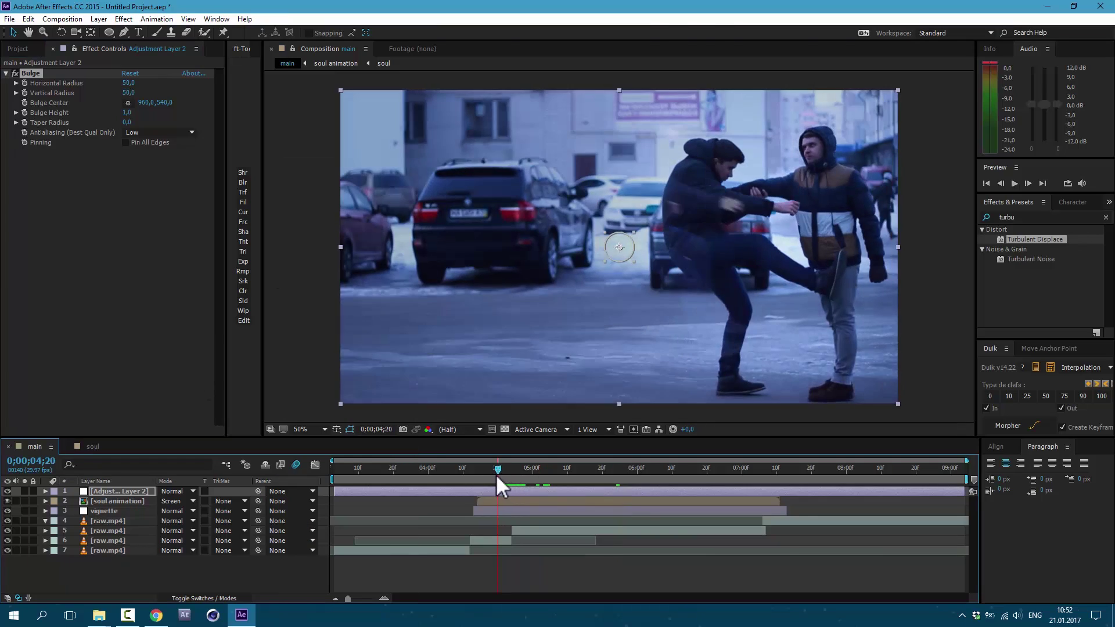
# At 0;00;04;19, center the Bulge on the kicker's chest and keyframe Horizontal Radius 38, Vertical Radius 50 and Bulge Height 0.2.
pyautogui.moveTo(496, 474); pyautogui.dragTo(492, 474)
pyautogui.moveTo(619, 247); pyautogui.dragTo(726, 191)
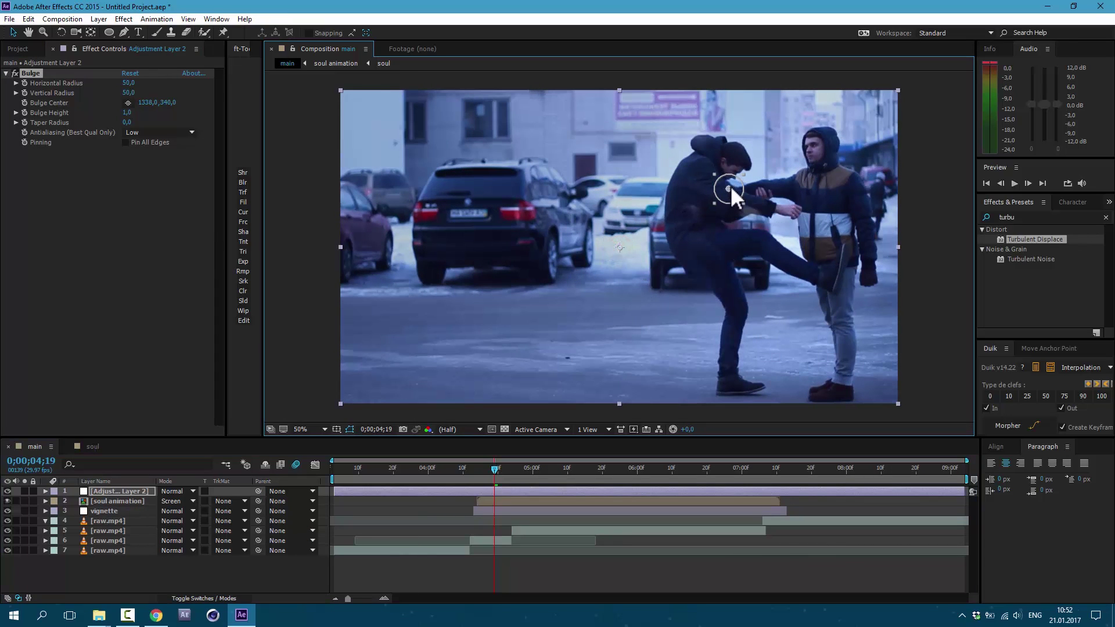
pyautogui.click(127, 114)
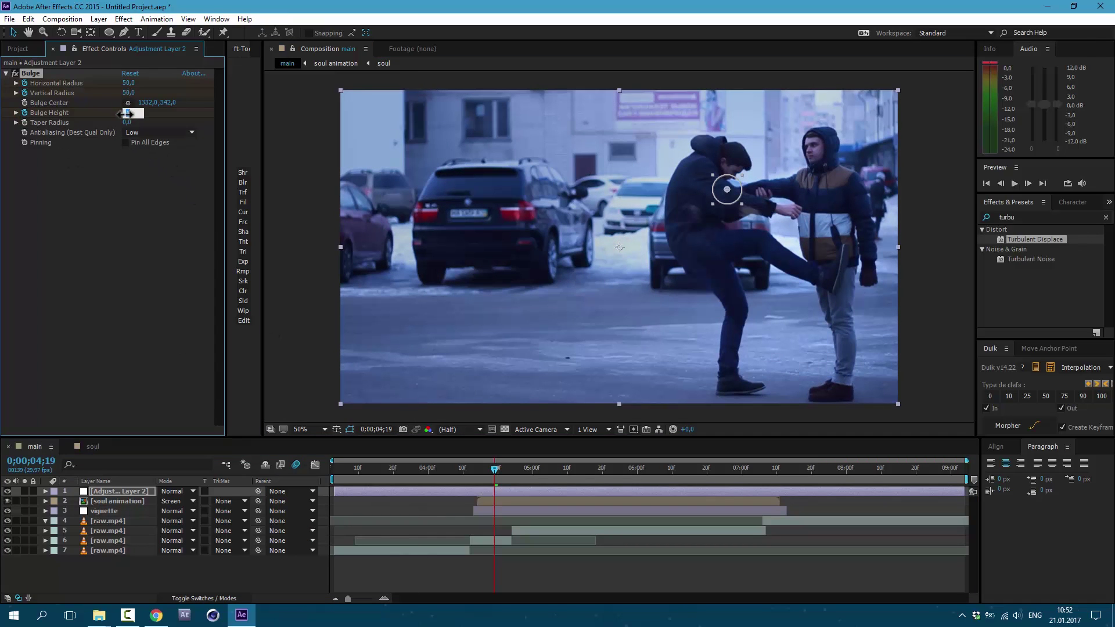
pyautogui.click(493, 489)
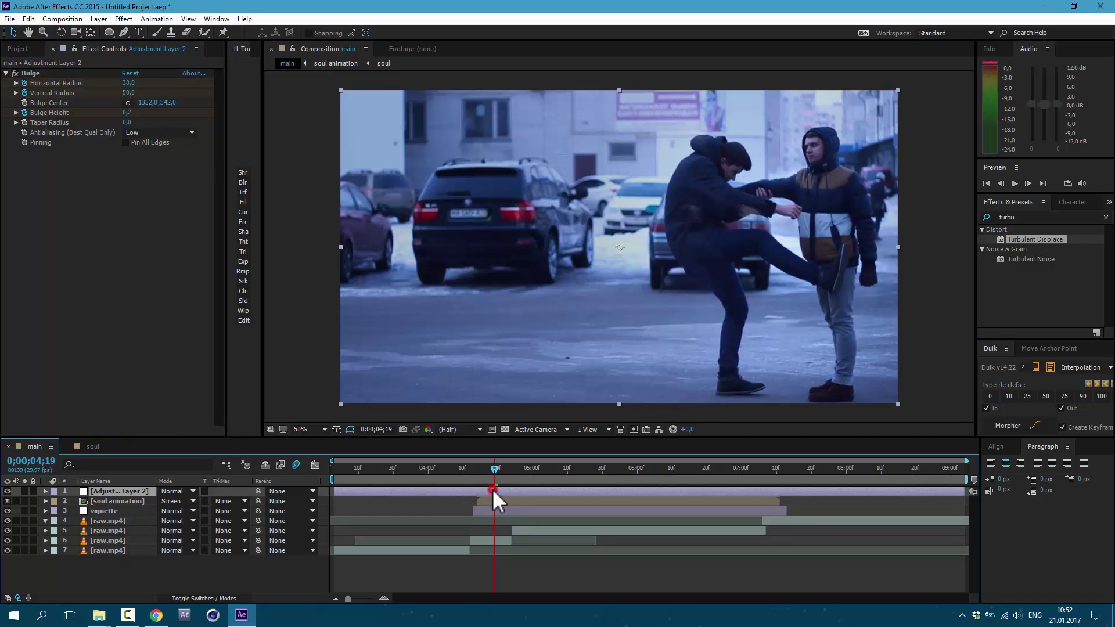
# At 0;00;05;07, keyframe the Bulge's Horizontal Radius to about 1678, Vertical Radius to about 2490 and Bulge Height to 0.
pyautogui.press('u')
pyautogui.press('space')
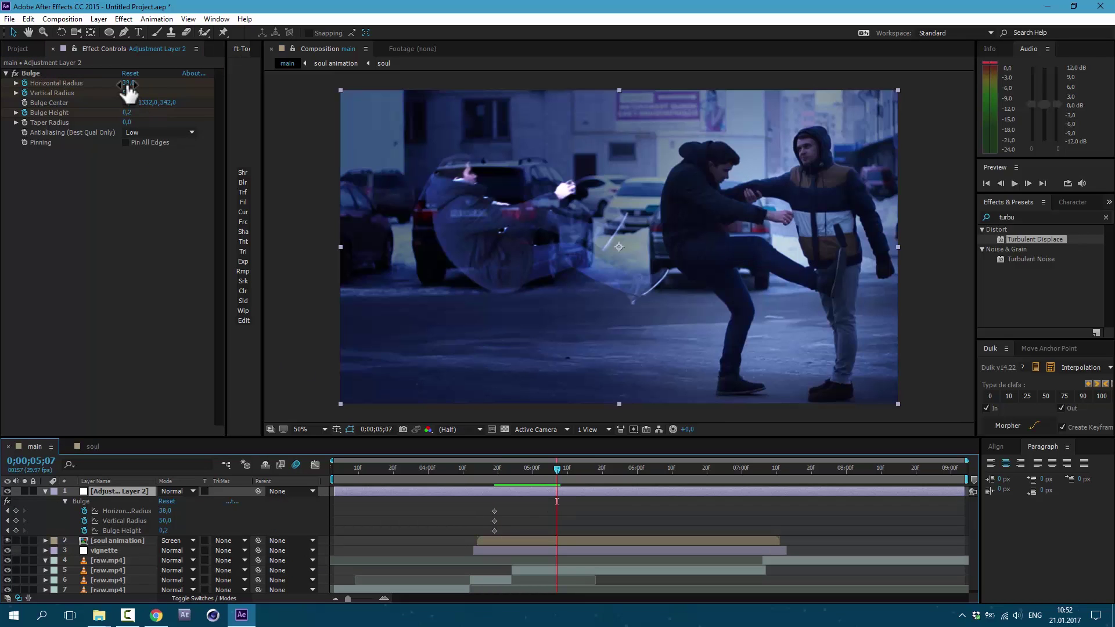
pyautogui.moveTo(127, 83); pyautogui.dragTo(221, 85)
pyautogui.moveTo(132, 93); pyautogui.dragTo(279, 105)
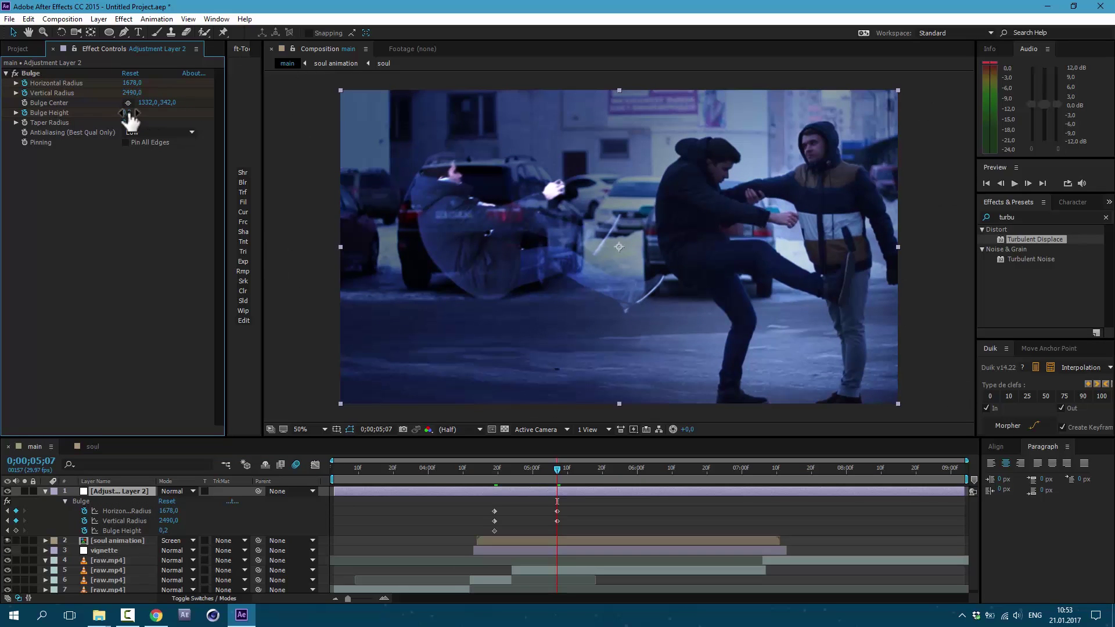
pyautogui.click(128, 113)
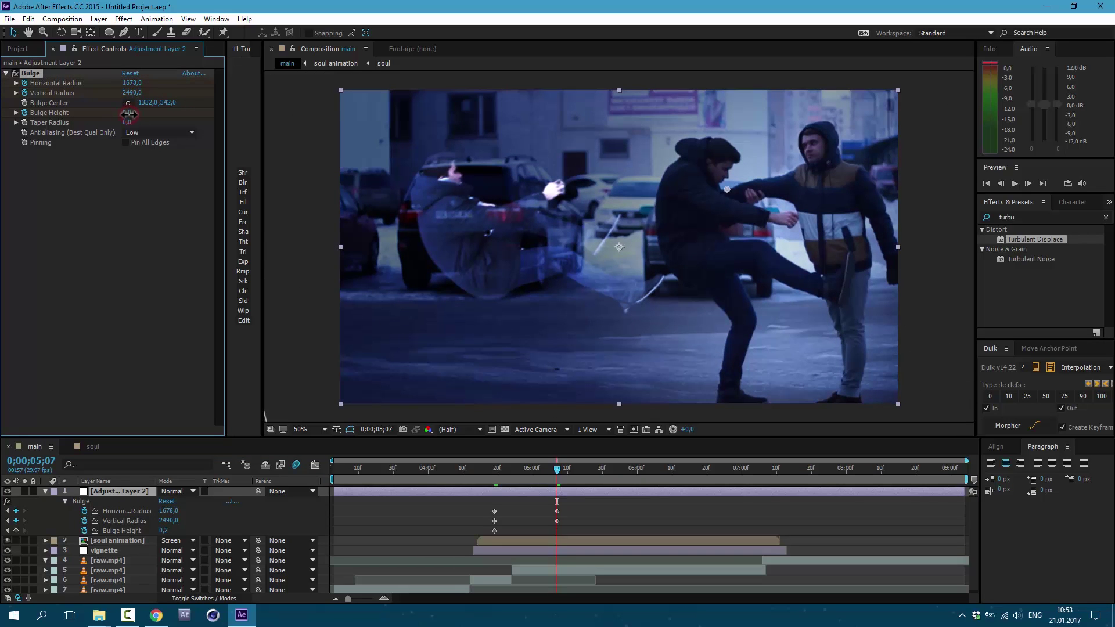
pyautogui.write('0')
pyautogui.press('Return')
# Trim the Bulge adjustment layer to start at 0;00;04;19 and rename it shockwave.
pyautogui.press('j')
pyautogui.moveTo(332, 492); pyautogui.dragTo(493, 499)
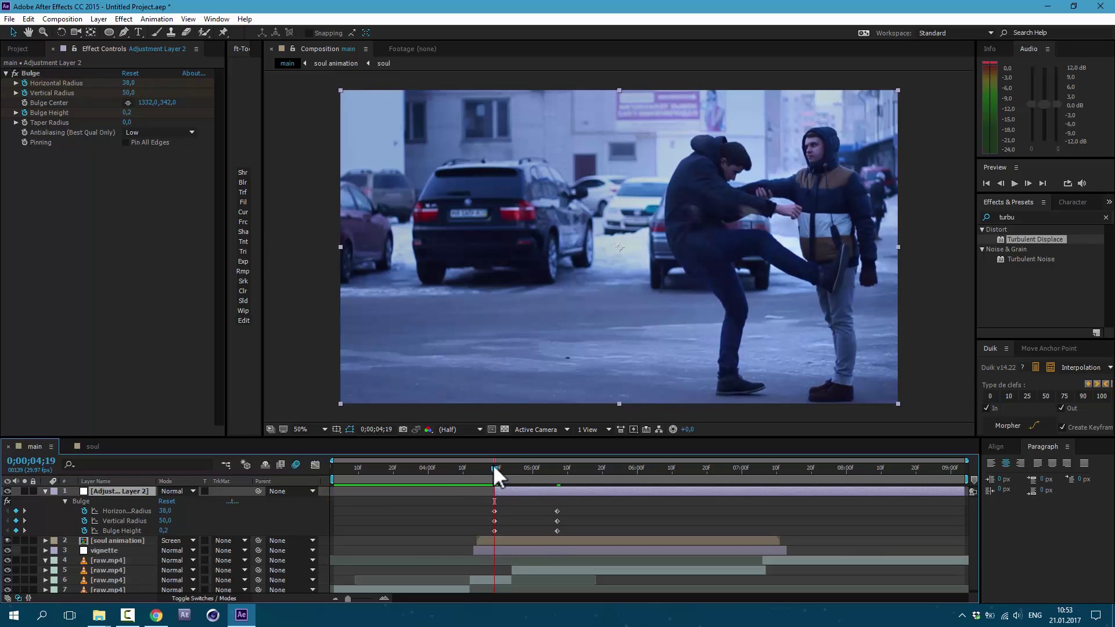
pyautogui.press('space')
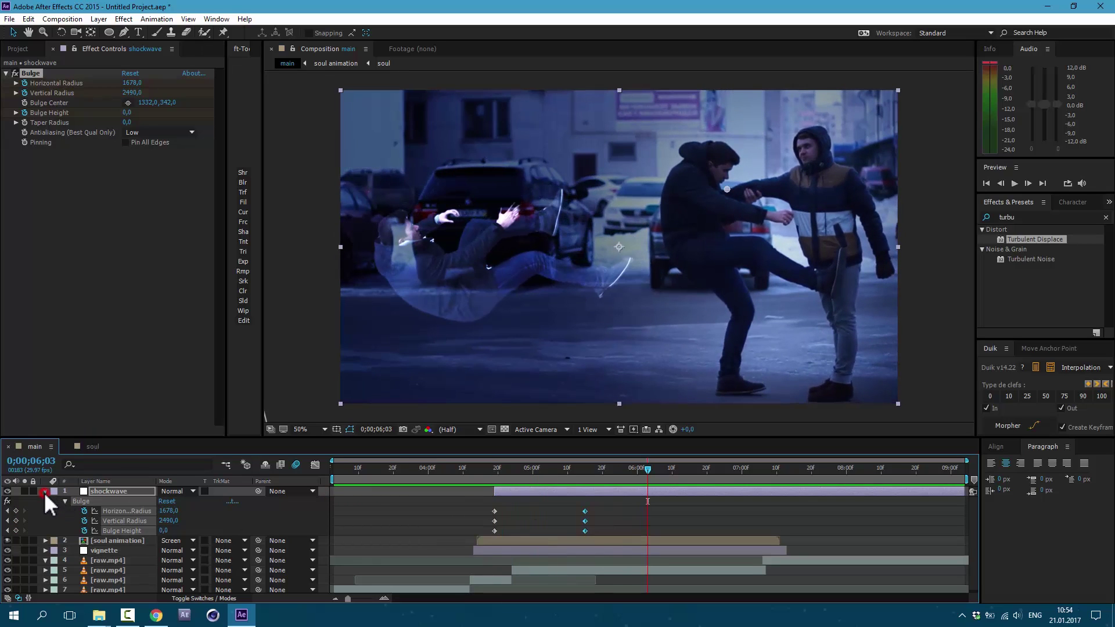
pyautogui.click(45, 491)
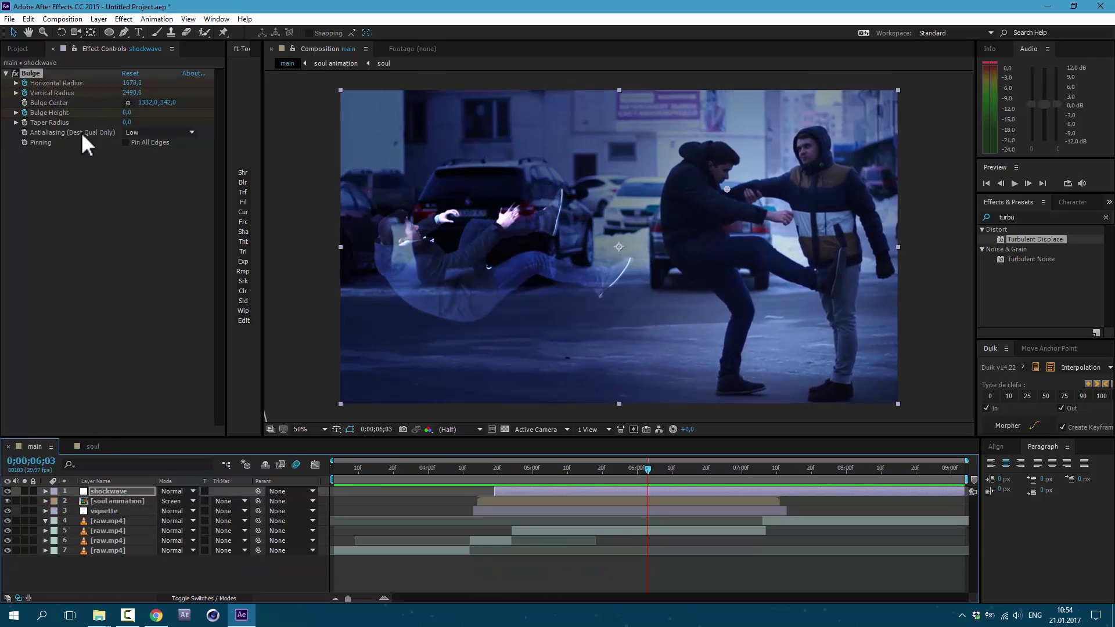
# Create a black 1920 x 1080 px solid layer named light.
pyautogui.click(99, 19)
pyautogui.moveTo(156, 33)
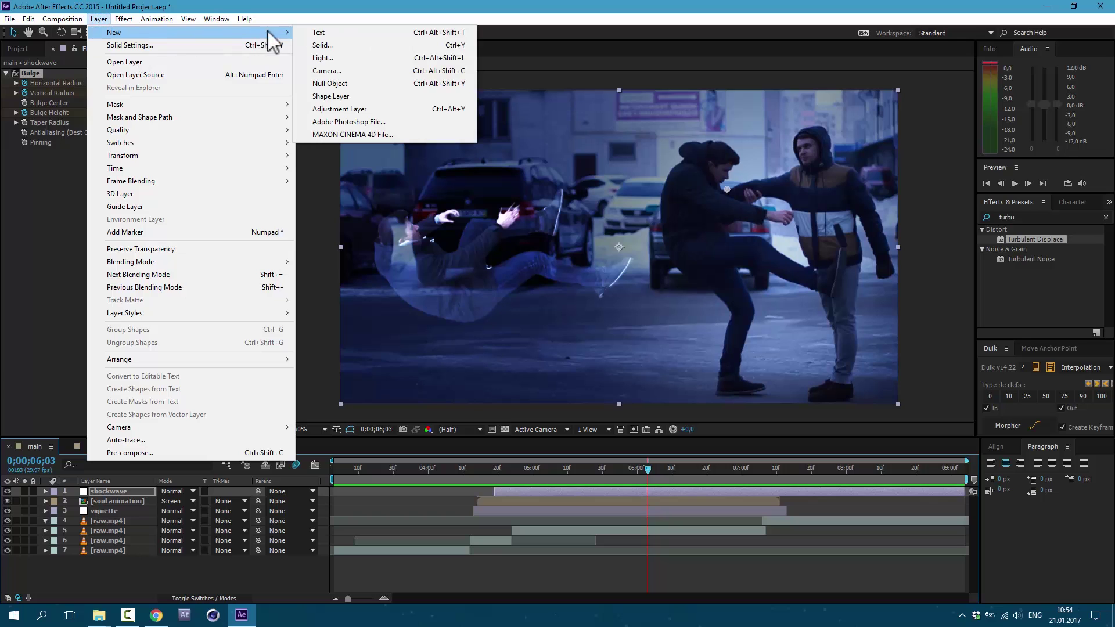
pyautogui.click(323, 46)
pyautogui.write('light')
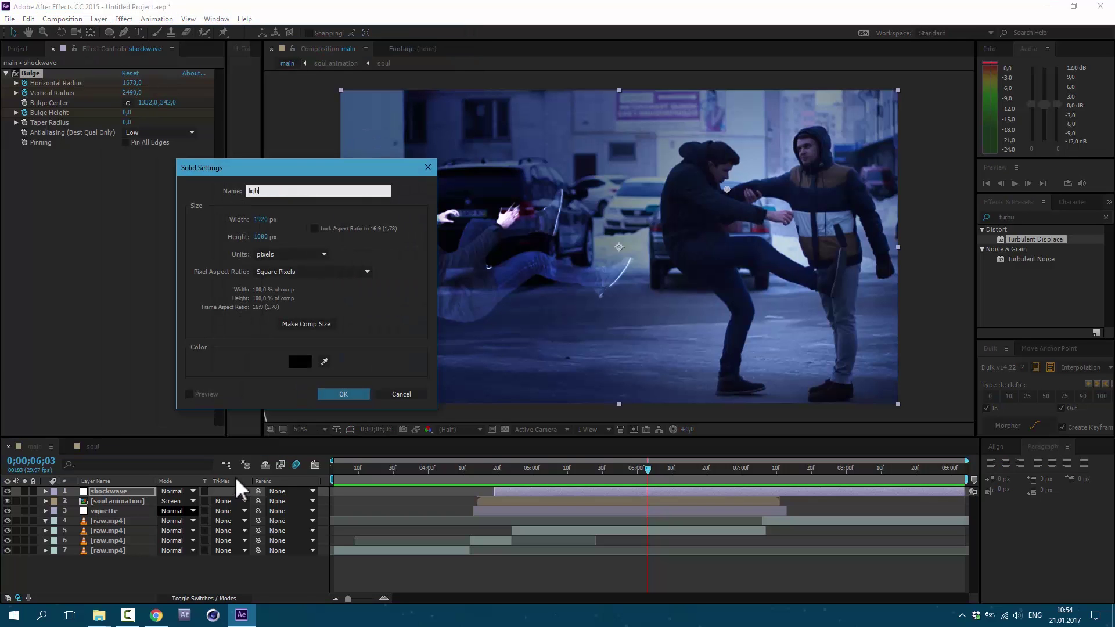
pyautogui.press('Return')
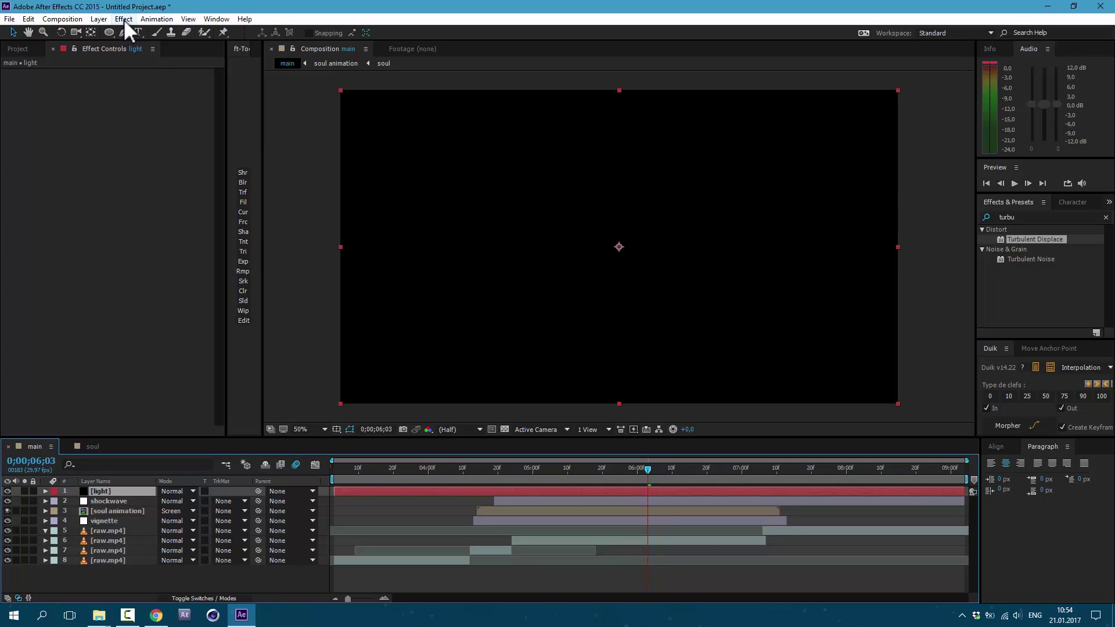
# Apply the Lens Flare effect to the light solid and add Tint to turn the flare black and white.
pyautogui.click(124, 19)
pyautogui.moveTo(257, 192)
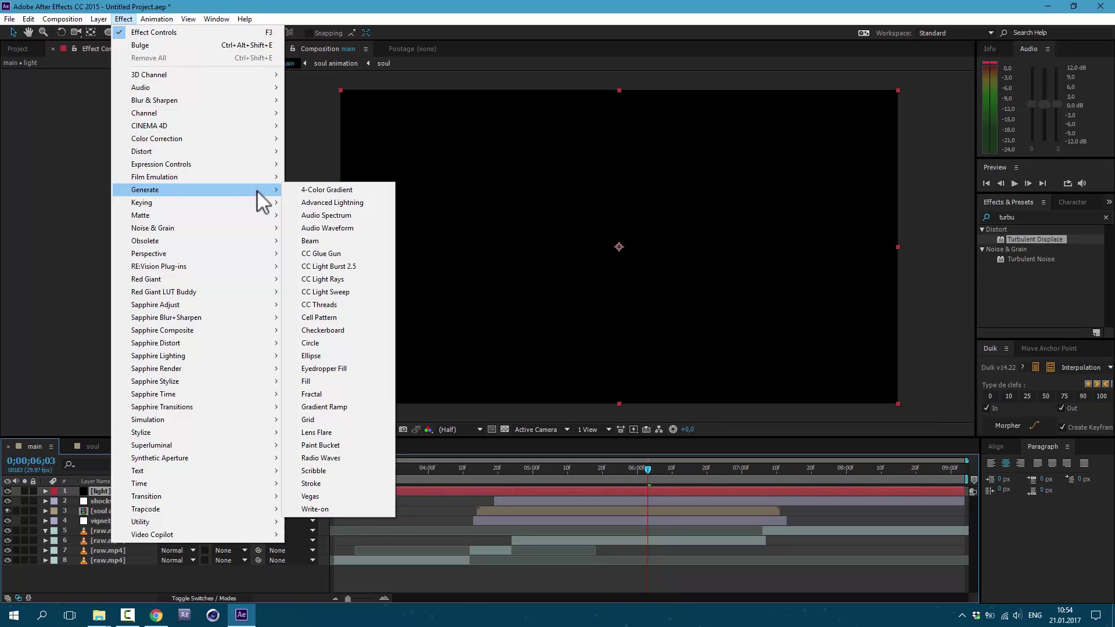
pyautogui.click(317, 432)
pyautogui.click(123, 19)
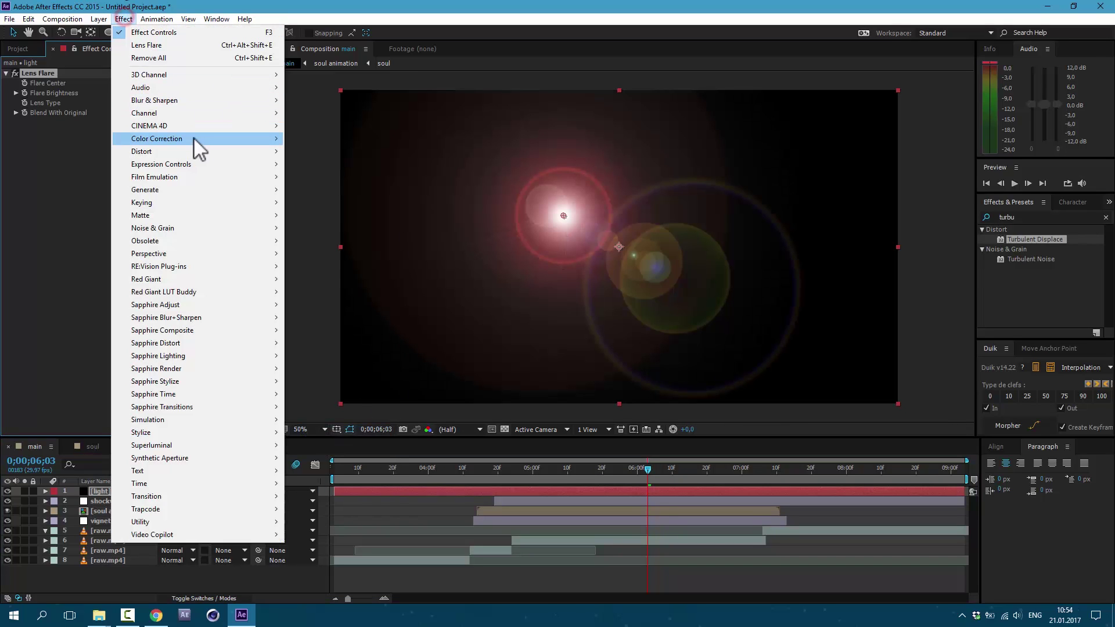
pyautogui.moveTo(192, 138)
pyautogui.click(308, 521)
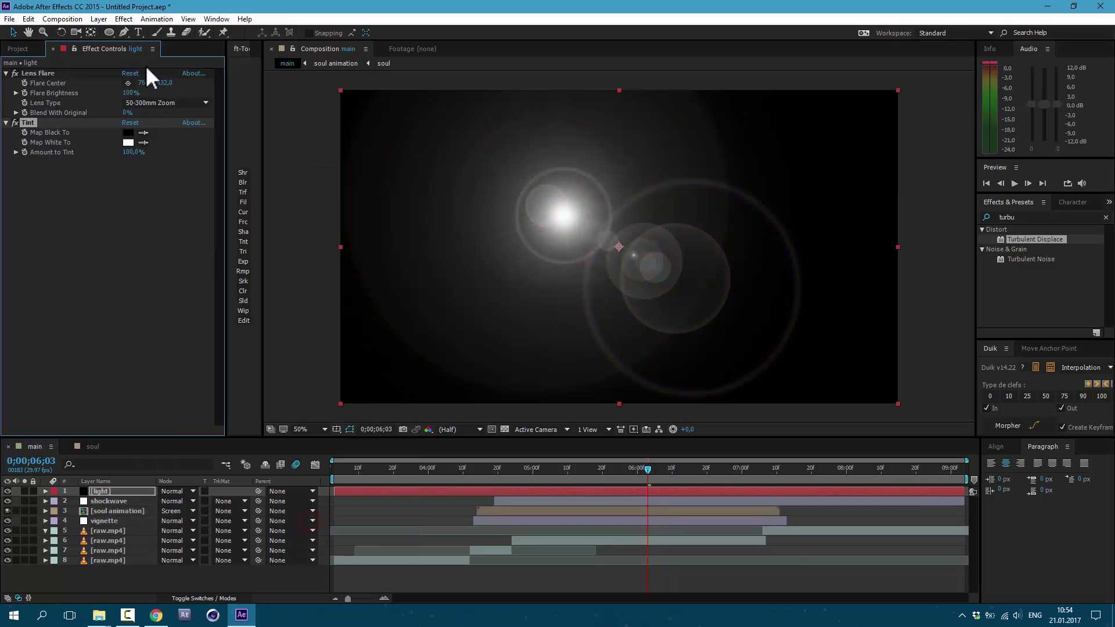
# Apply the Fast Blur effect to the light layer and set the layer's blending mode to Add.
pyautogui.click(120, 21)
pyautogui.moveTo(214, 99)
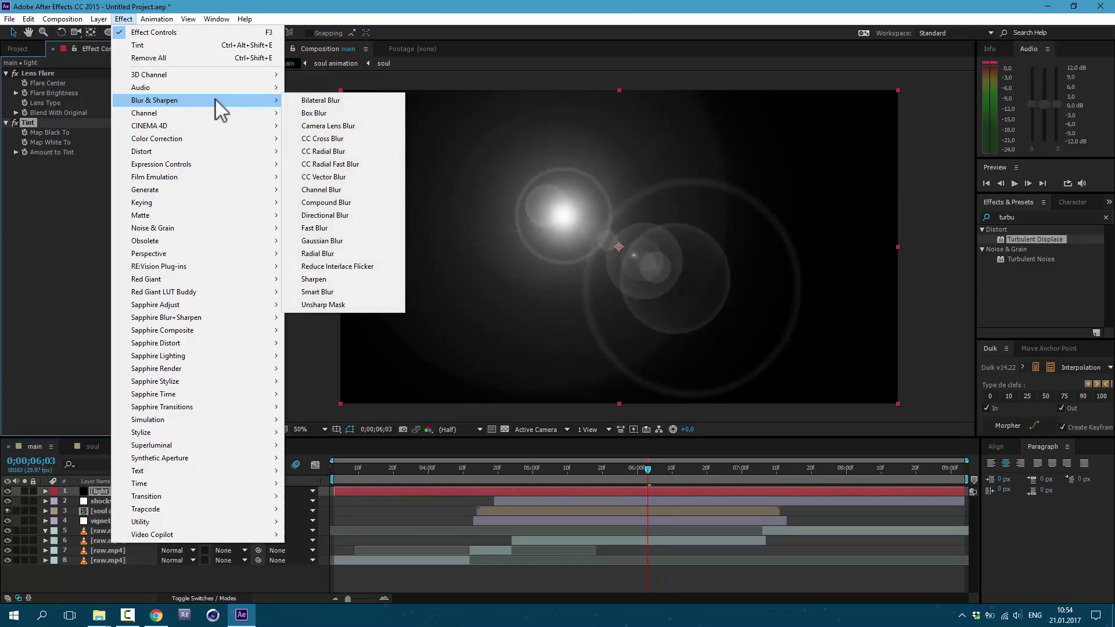
pyautogui.click(353, 228)
pyautogui.click(179, 494)
pyautogui.click(217, 219)
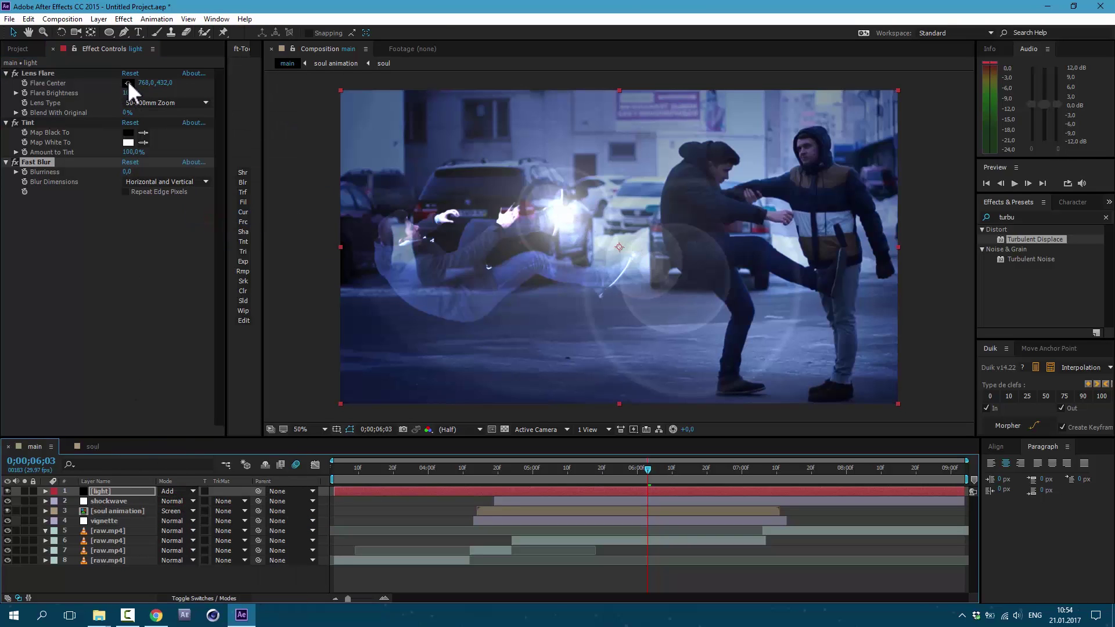
# Place the Lens Flare's center on the dark-jacketed actor's chest at about 1308, 362, with Flare Brightness at 114%.
pyautogui.click(128, 83)
pyautogui.click(720, 195)
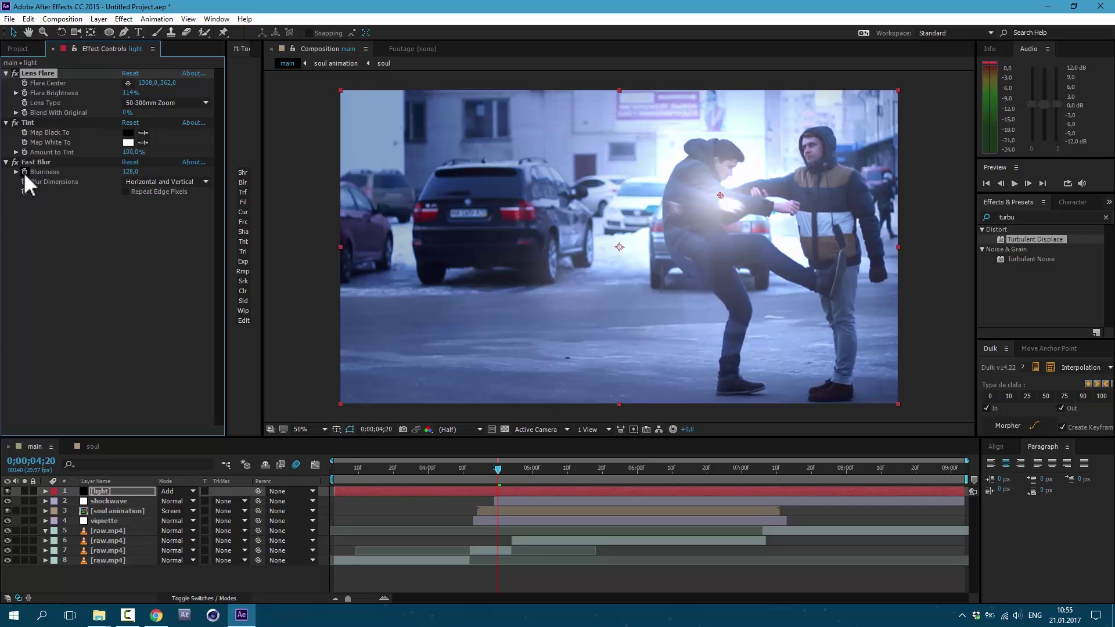
# Keyframe the light layer's Fast Blur Blurriness to 128 at 0;00;04;20 and 700 at 0;00;05;01.
pyautogui.click(24, 172)
pyautogui.press('u')
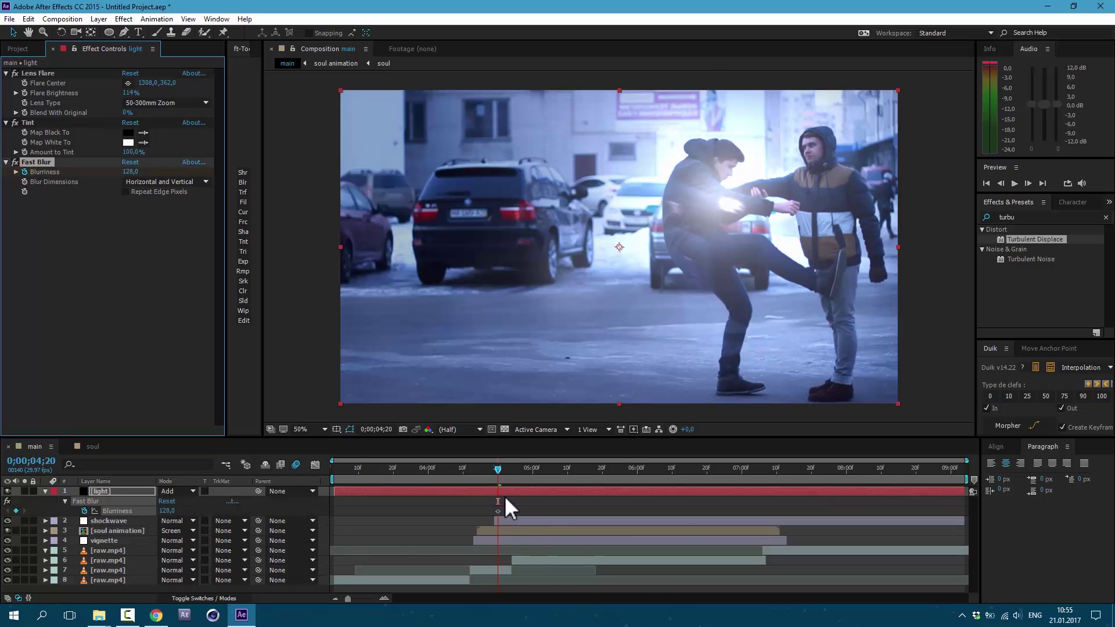
pyautogui.moveTo(500, 470); pyautogui.dragTo(537, 475)
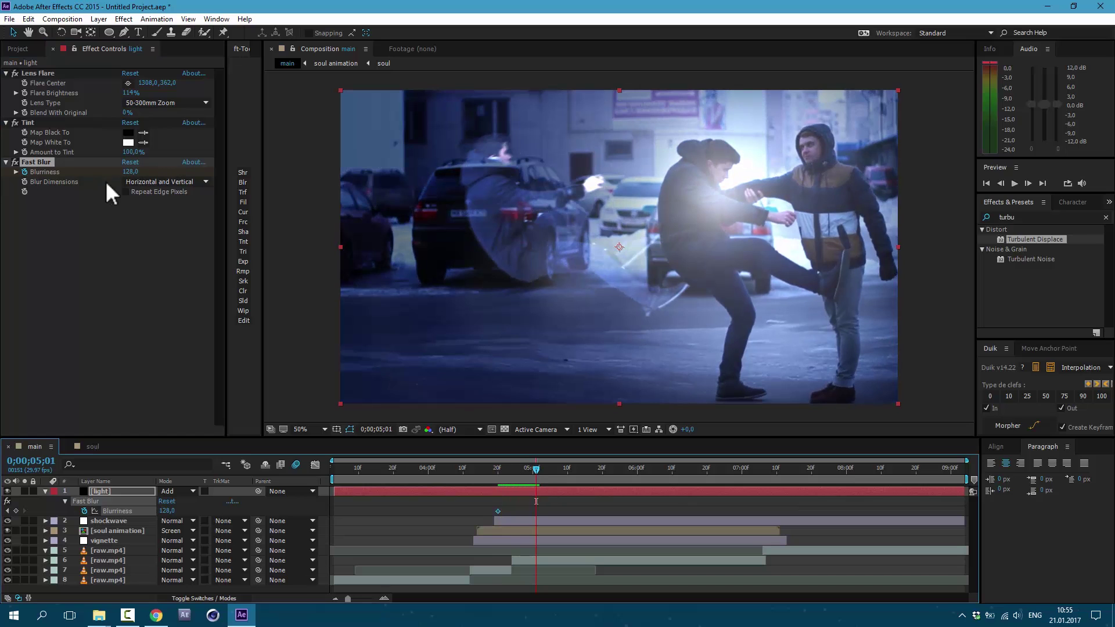
pyautogui.moveTo(132, 172); pyautogui.dragTo(243, 183)
pyautogui.click(132, 172)
pyautogui.write('700')
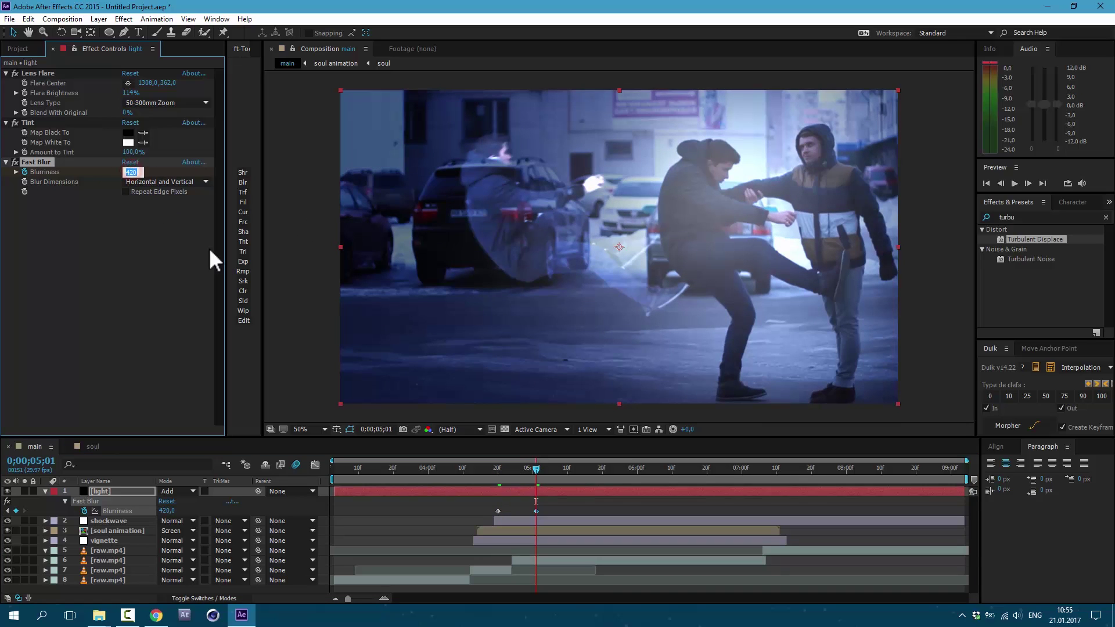
pyautogui.press('Return')
# Fade the light layer's Opacity from 100% at 0;00;04;28 to 0% and trim the layer to start at about 0;00;04;20.
pyautogui.hotkey('shift', 't')
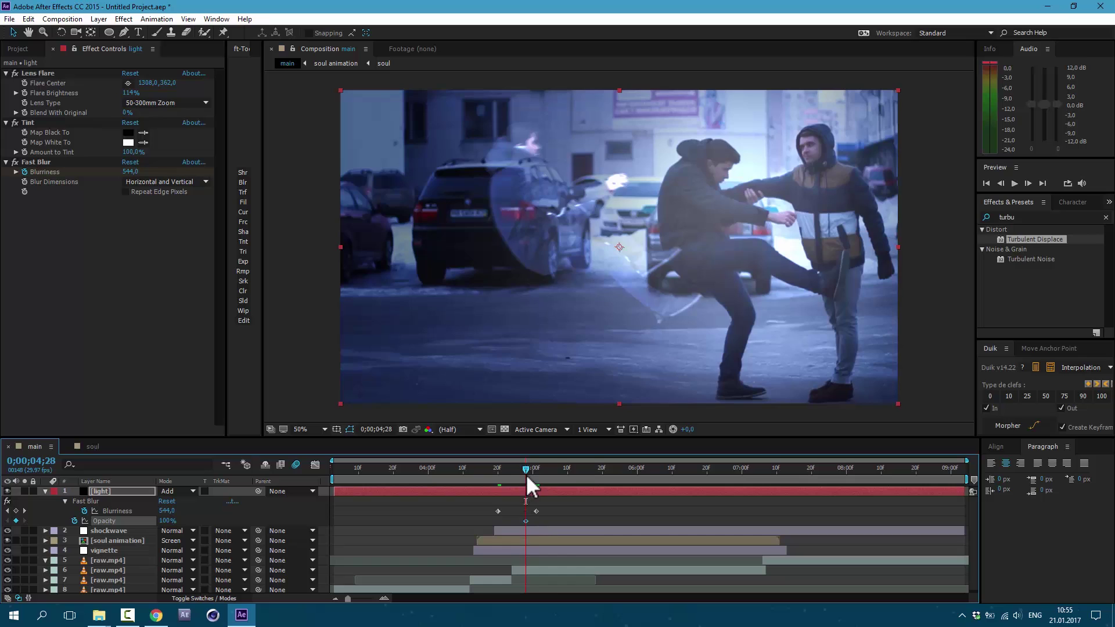
pyautogui.moveTo(527, 474); pyautogui.dragTo(599, 475)
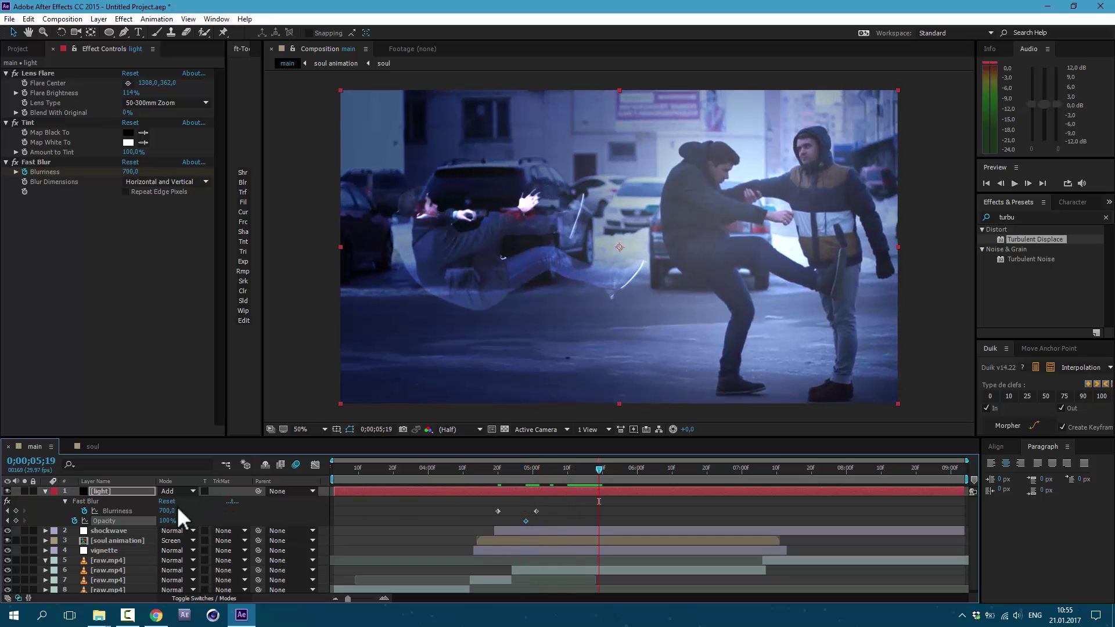
pyautogui.click(167, 521)
pyautogui.write('0')
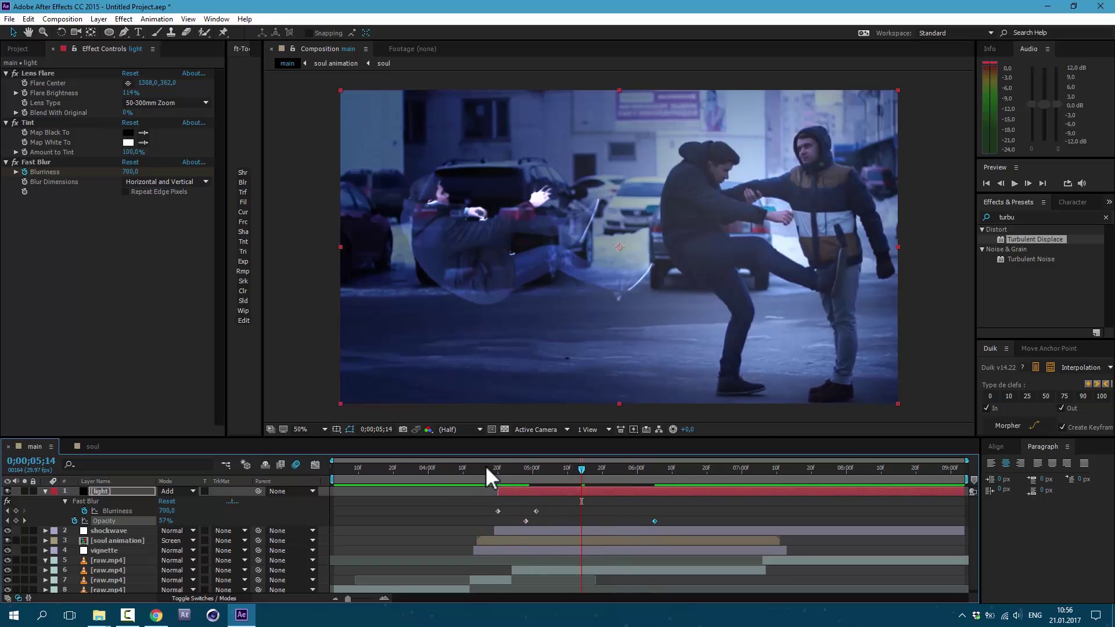
pyautogui.moveTo(487, 467); pyautogui.dragTo(598, 493)
# Duplicate the soul animation layer and set the upper copy's blending mode to Add.
pyautogui.click(104, 511)
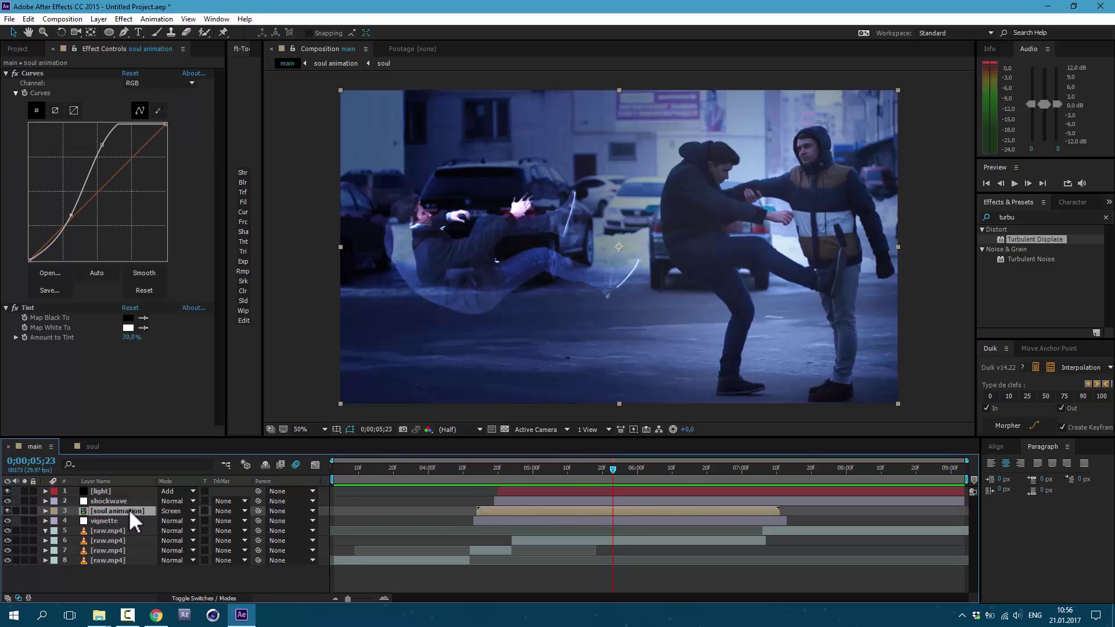
pyautogui.hotkey('ctrl', 'd')
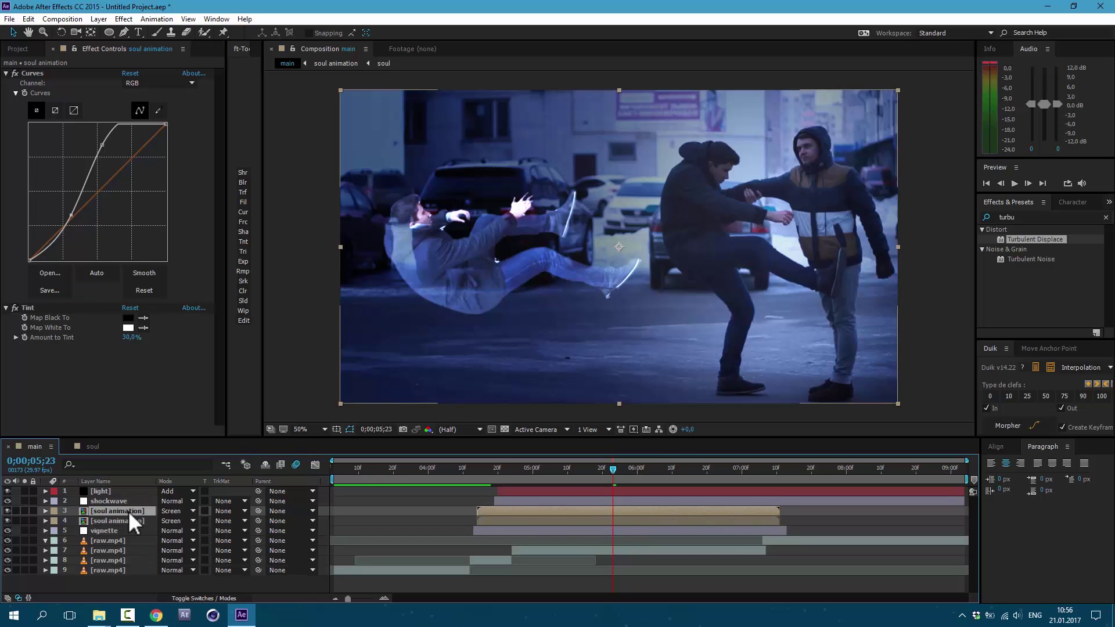
pyautogui.click(172, 511)
pyautogui.click(213, 218)
# Replace the Add copy's Opacity keyframes with a fade from 100% at about 0;00;04;20 to 0% at about 0;00;05;02.
pyautogui.click(482, 468)
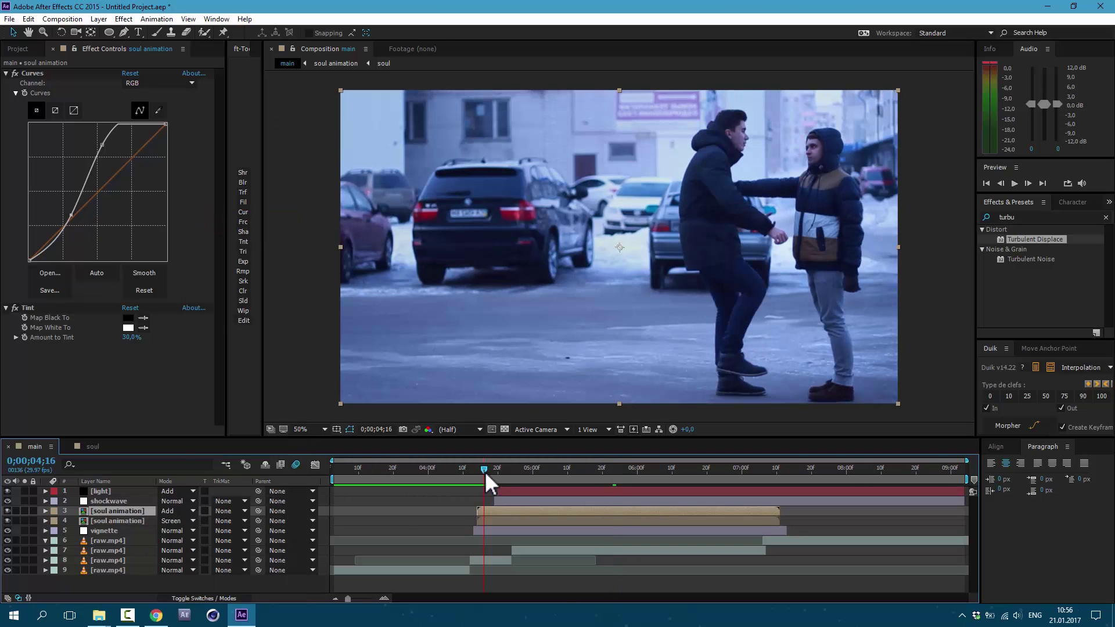
pyautogui.press('u')
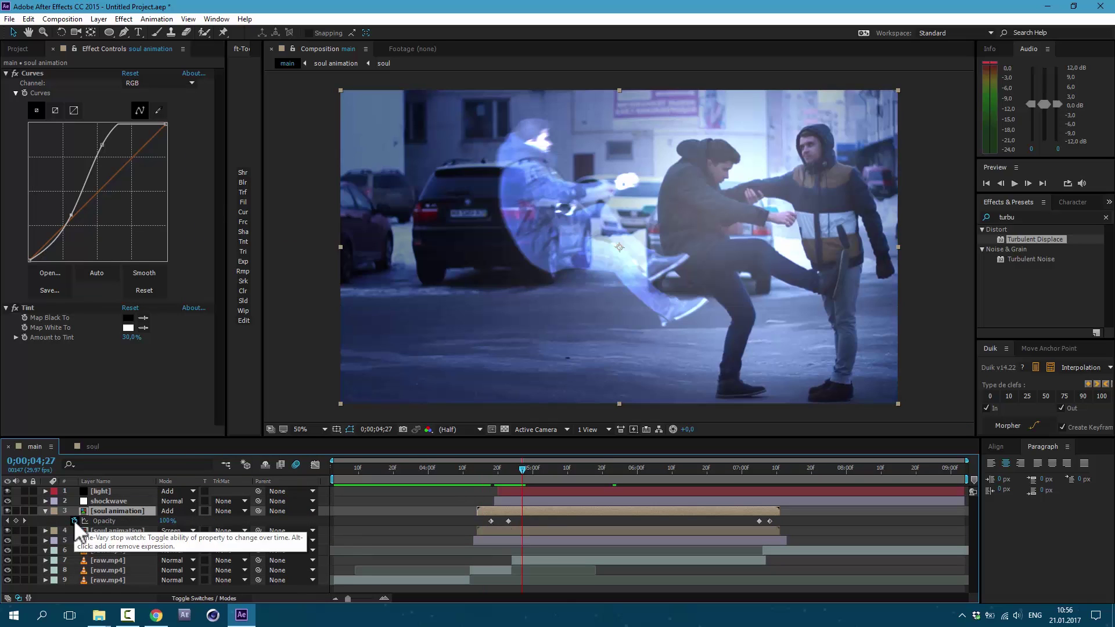
pyautogui.click(75, 521)
pyautogui.click(73, 521)
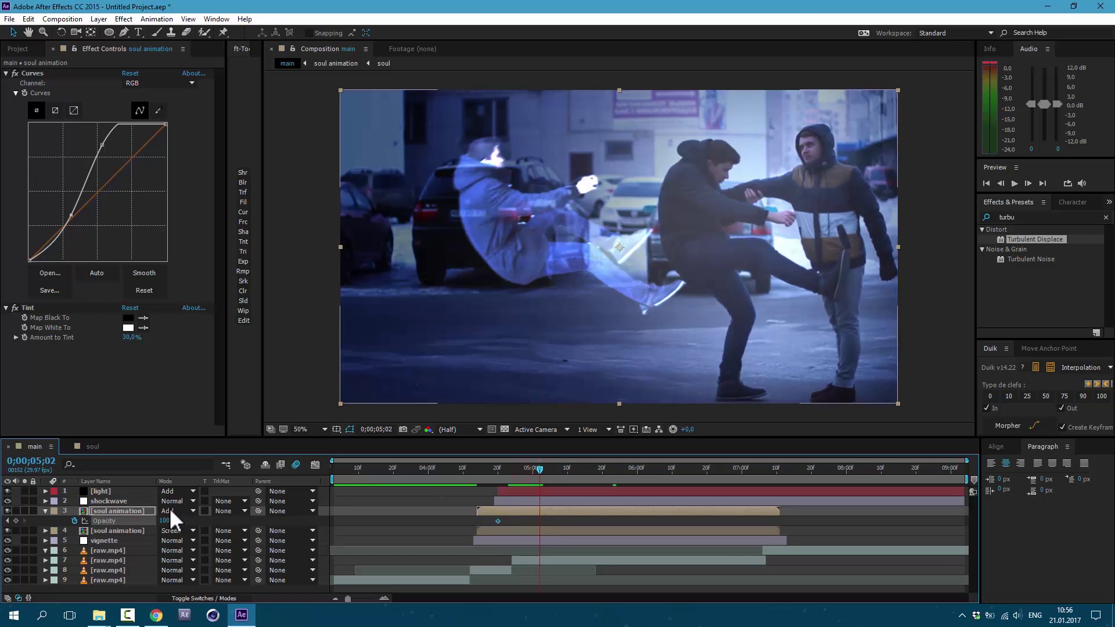
pyautogui.click(169, 520)
pyautogui.write('0')
pyautogui.press('Return')
pyautogui.press('space')
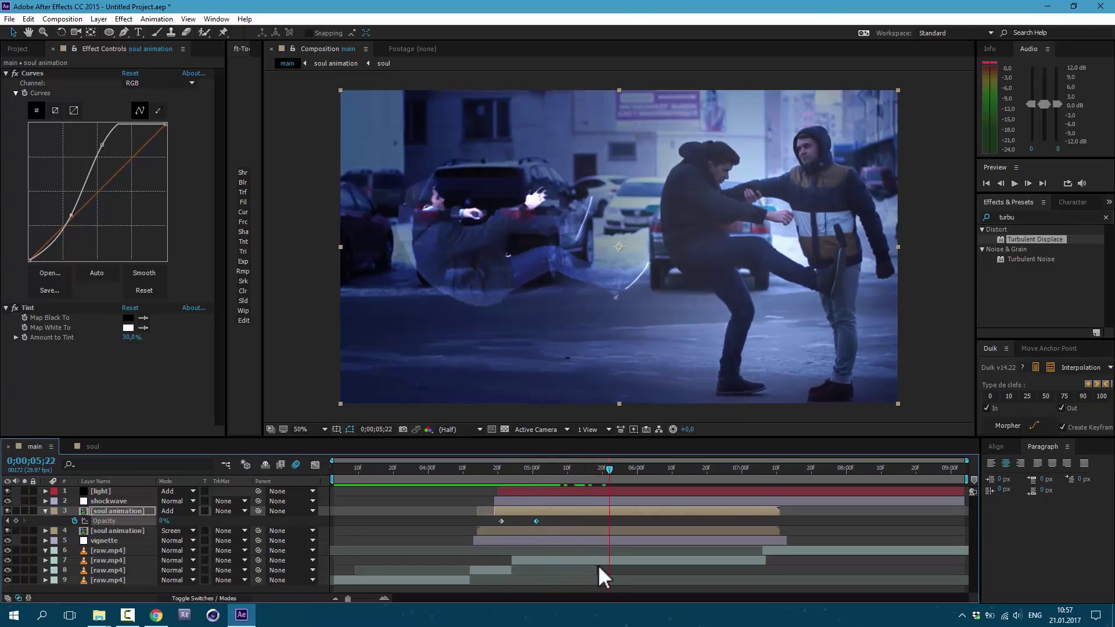
# Duplicate the Screen-mode soul animation layer, freeze the copy's frame at 0;00;04;28 and trim it to start there.
pyautogui.click(141, 520)
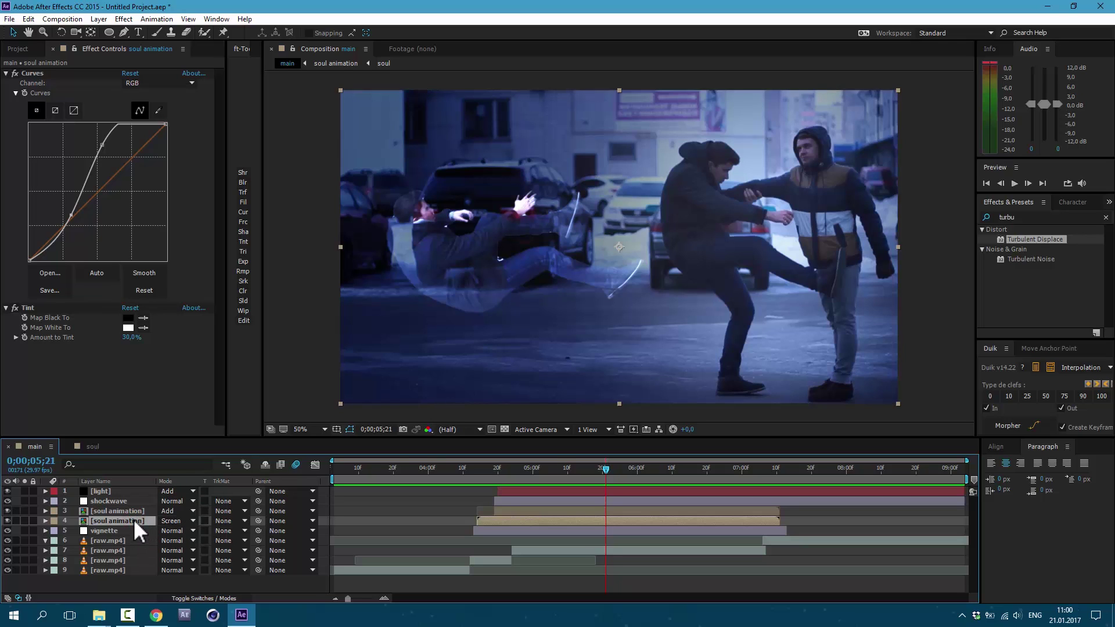
pyautogui.hotkey('ctrl', 'd')
pyautogui.click(519, 470)
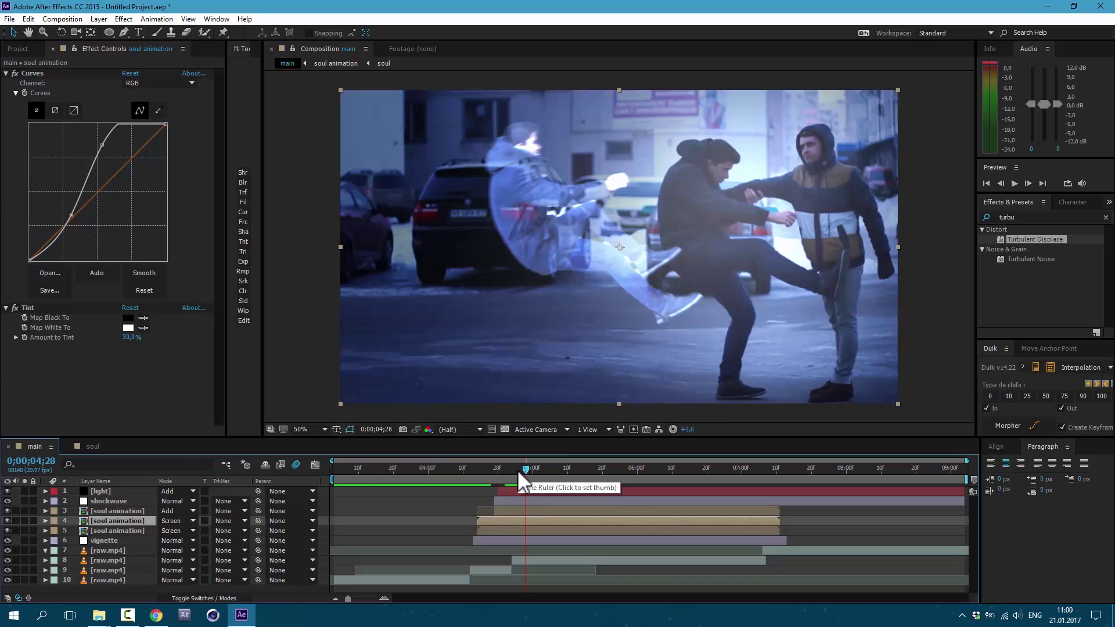
pyautogui.rightClick(534, 521)
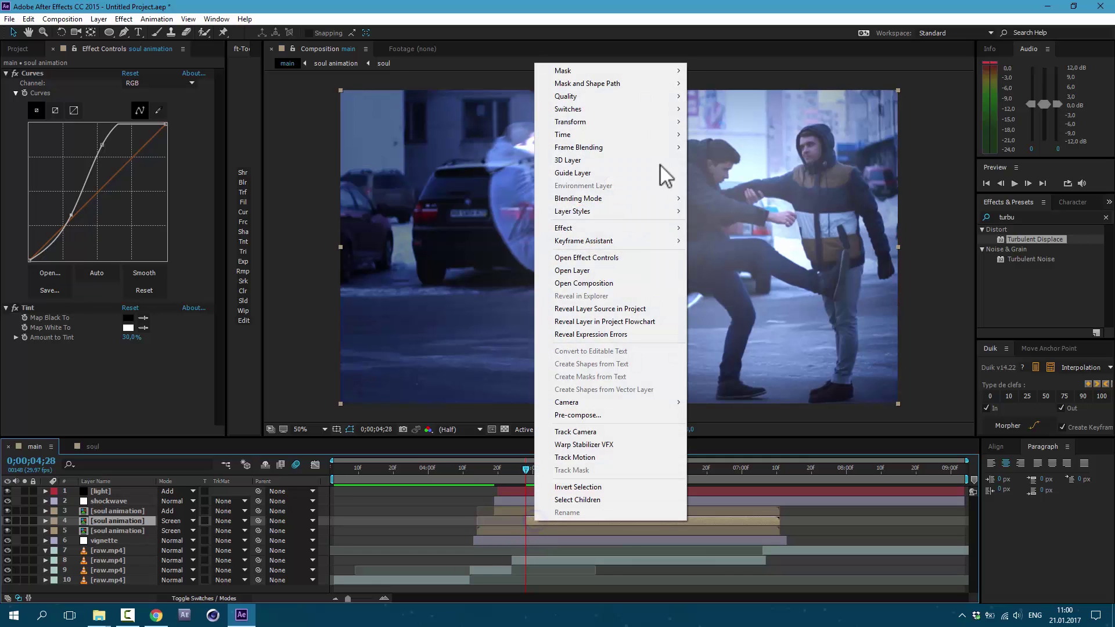
pyautogui.click(657, 133)
pyautogui.click(715, 173)
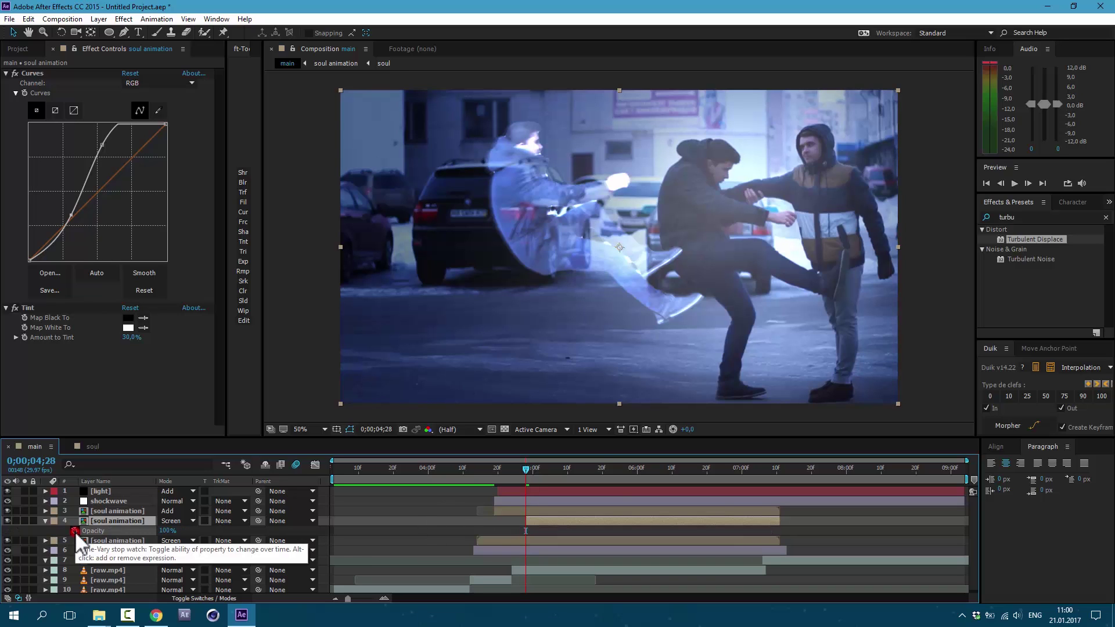
# Clear the frozen soul copy's Opacity keyframes and set a new keyframe of 55% at 0;00;05;00.
pyautogui.click(74, 531)
pyautogui.click(74, 531)
pyautogui.moveTo(526, 531); pyautogui.dragTo(533, 529)
pyautogui.click(533, 470)
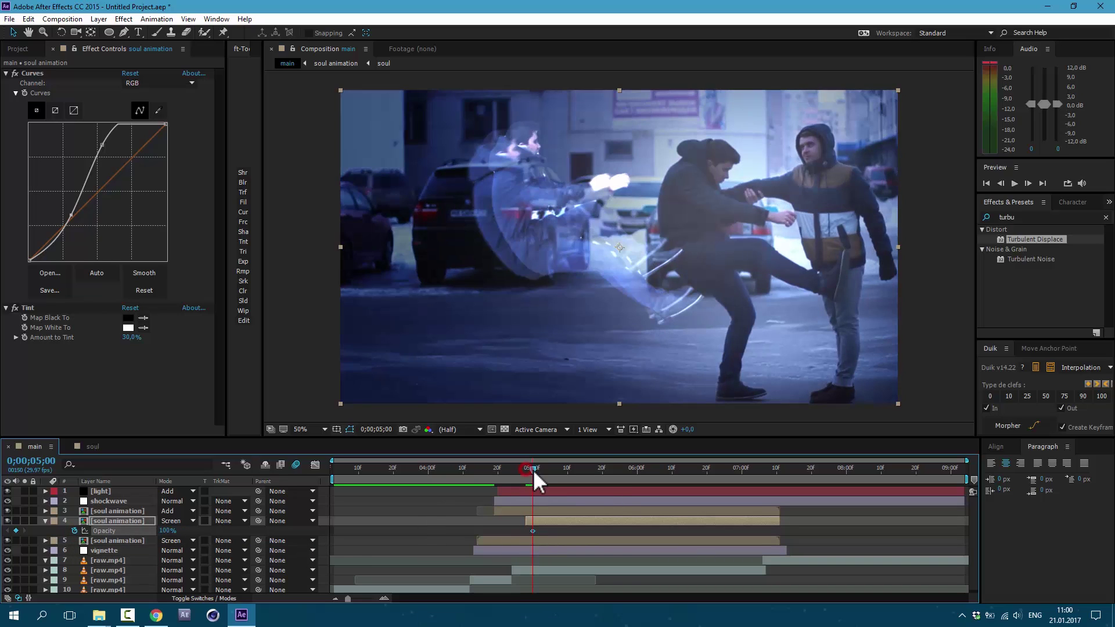
pyautogui.click(166, 530)
pyautogui.write('55')
pyautogui.press('Return')
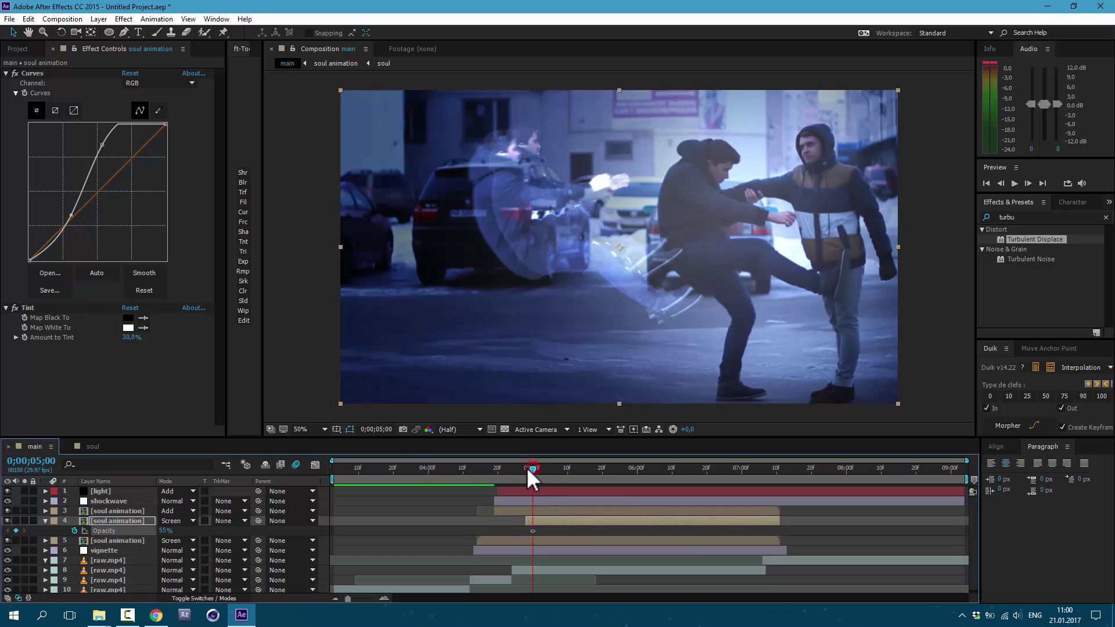
# Keyframe the frozen soul copy's Opacity to 0% at 0;00;04;28 and again at 0;00;05;18.
pyautogui.click(525, 469)
pyautogui.click(166, 531)
pyautogui.write('0')
pyautogui.press('Return')
pyautogui.moveTo(540, 475); pyautogui.dragTo(594, 475)
pyautogui.moveTo(169, 530); pyautogui.dragTo(48, 541)
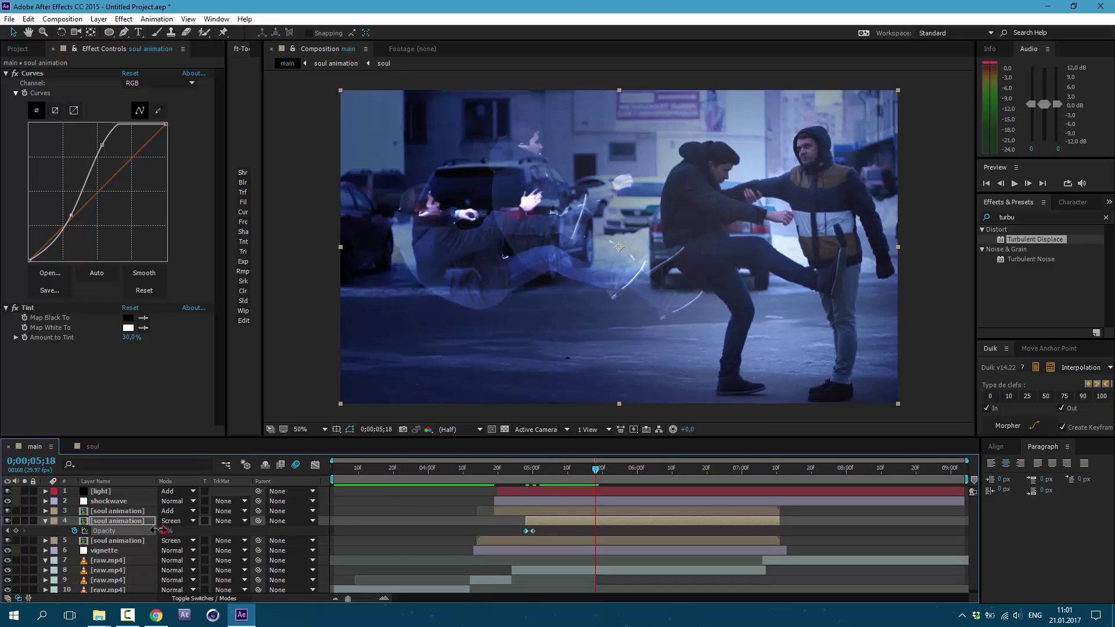
pyautogui.moveTo(517, 475); pyautogui.dragTo(546, 494)
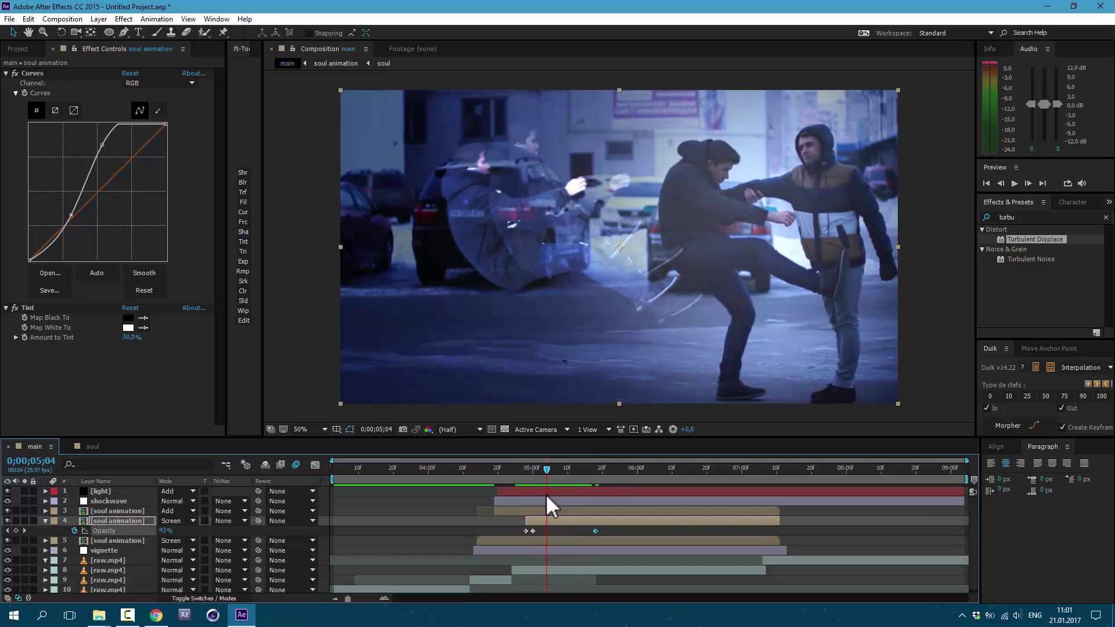
# Keyframe the frozen soul copy's Position and Rotation from 0;00;04;28 to 0;00;05;23 so it drifts slightly left and tilts counterclockwise.
pyautogui.hotkey('shift', 'p')
pyautogui.click(74, 530)
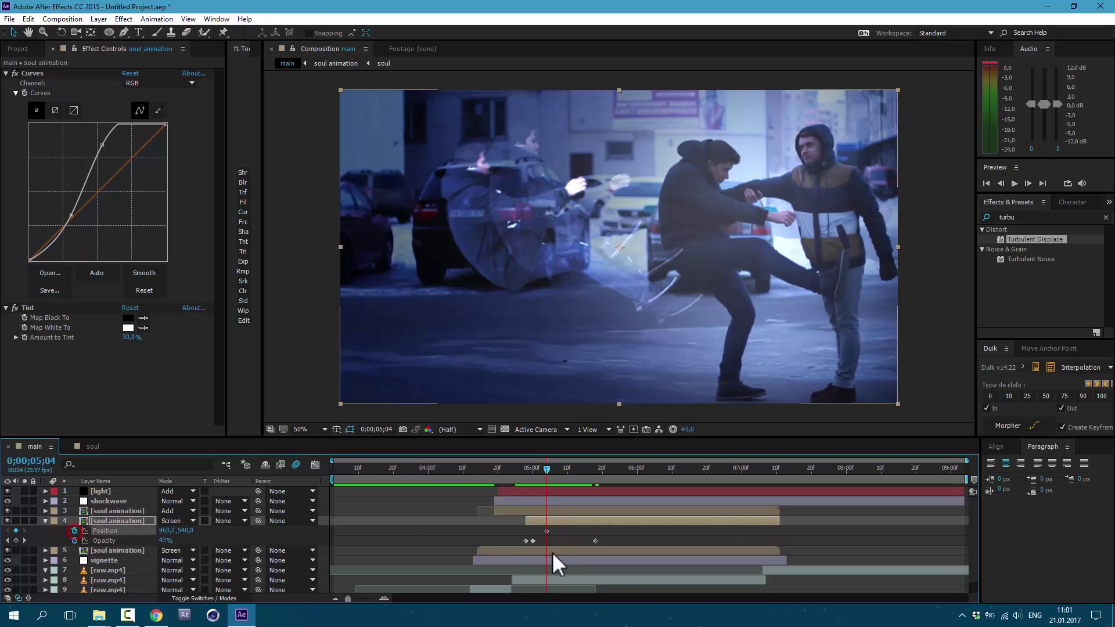
pyautogui.moveTo(546, 530); pyautogui.dragTo(525, 531)
pyautogui.click(613, 475)
pyautogui.moveTo(699, 203); pyautogui.dragTo(663, 203)
pyautogui.moveTo(610, 474); pyautogui.dragTo(562, 493)
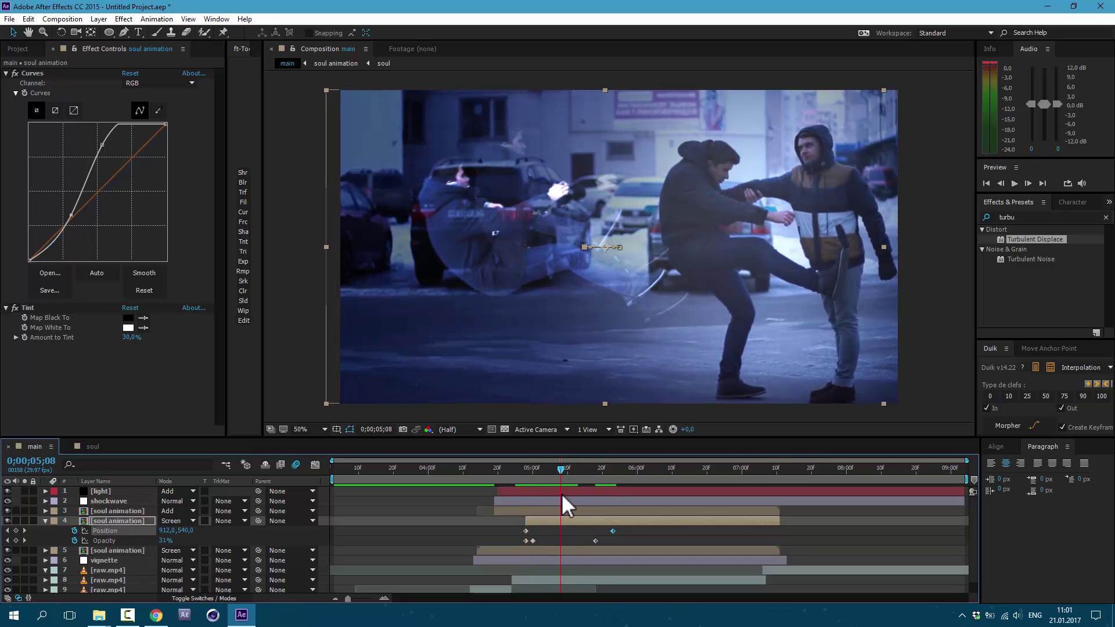
pyautogui.hotkey('shift', 'r')
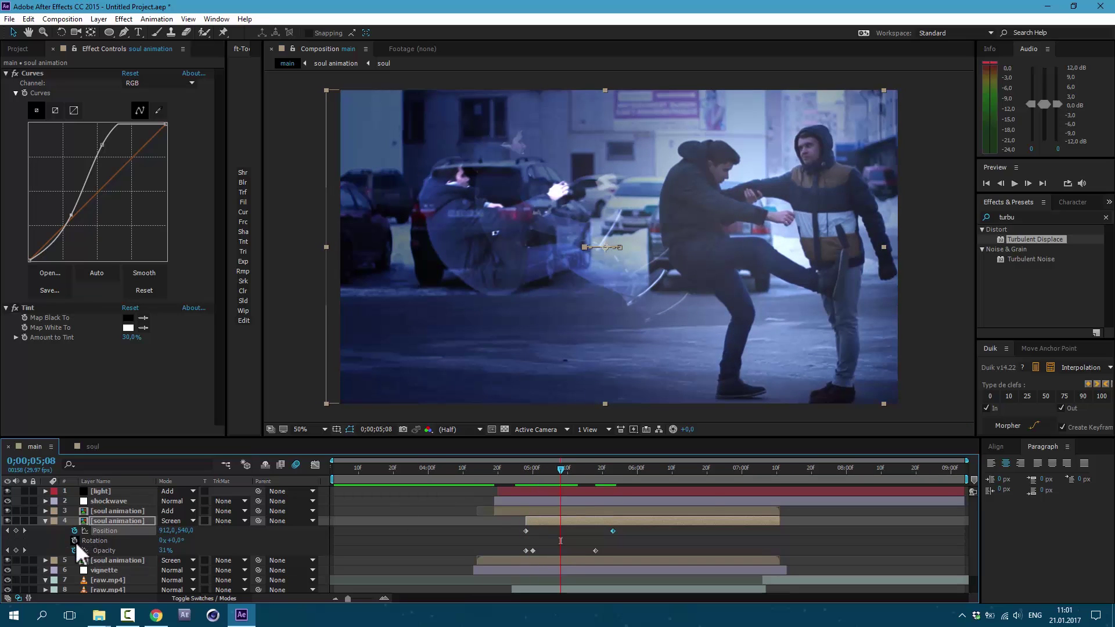
pyautogui.click(527, 469)
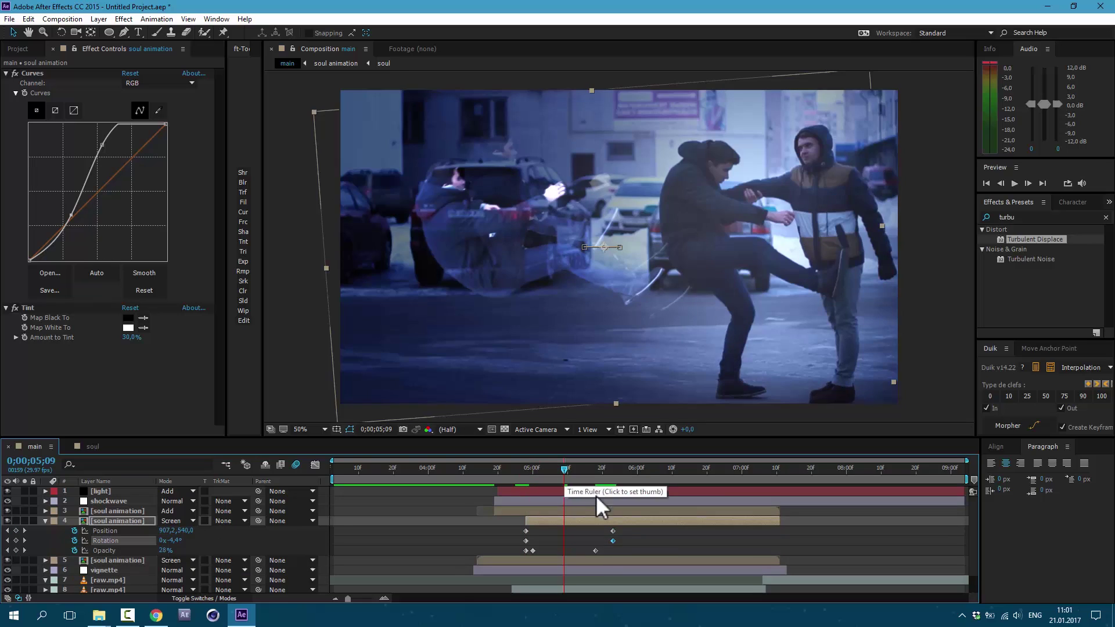
# Apply Fast Blur to the frozen soul copy with Horizontal blur dimensions and Blurriness 21.
pyautogui.click(123, 18)
pyautogui.moveTo(154, 100)
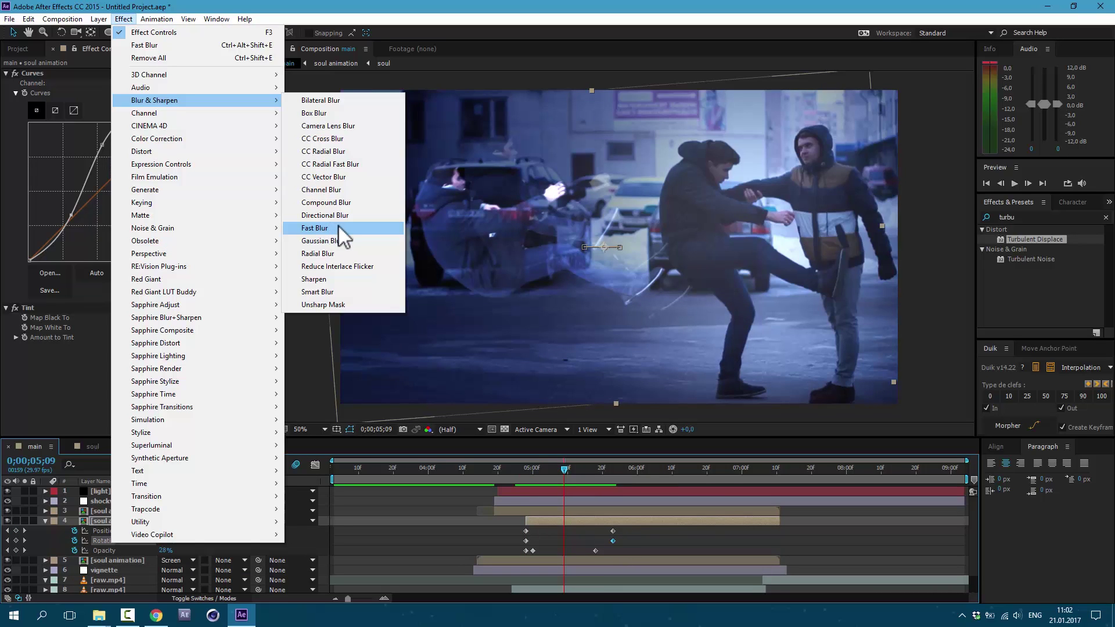
pyautogui.click(338, 227)
pyautogui.click(166, 367)
pyautogui.click(167, 395)
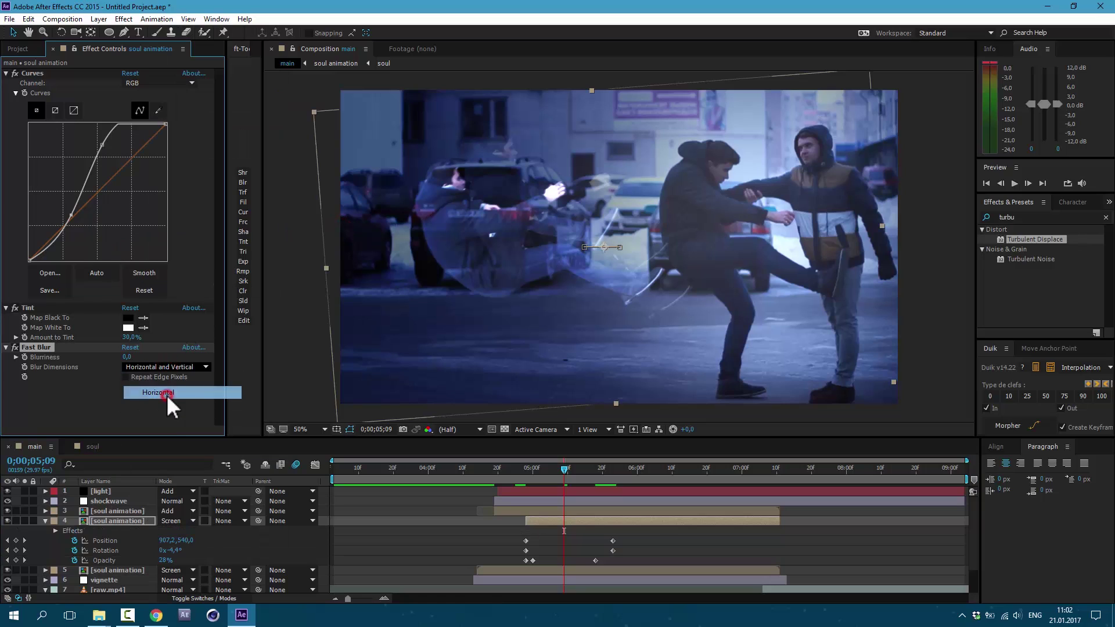
pyautogui.moveTo(128, 357); pyautogui.dragTo(141, 361)
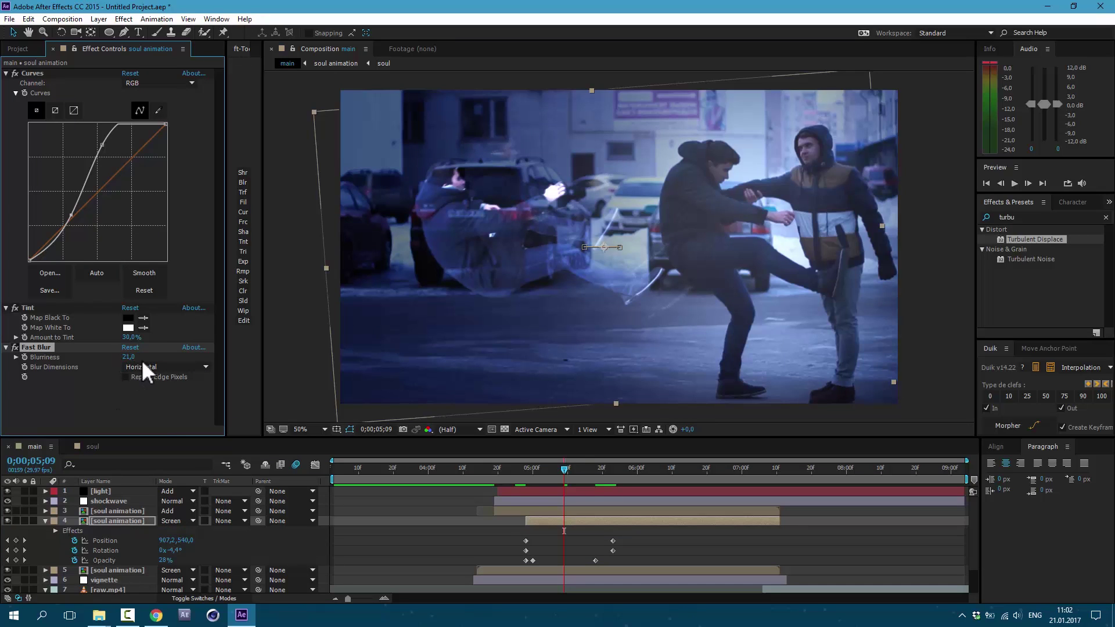
# Apply Turbulent Displace with Size 35 to the frozen soul copy and drive its Evolution with a time expression.
pyautogui.click(1027, 217)
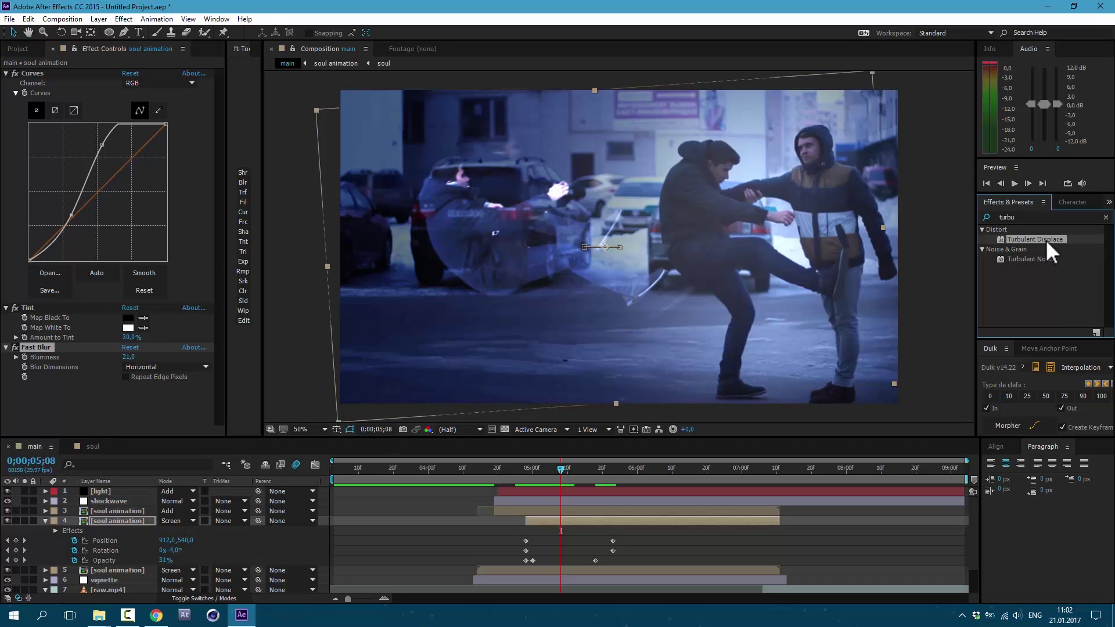
pyautogui.moveTo(1045, 239); pyautogui.dragTo(150, 358)
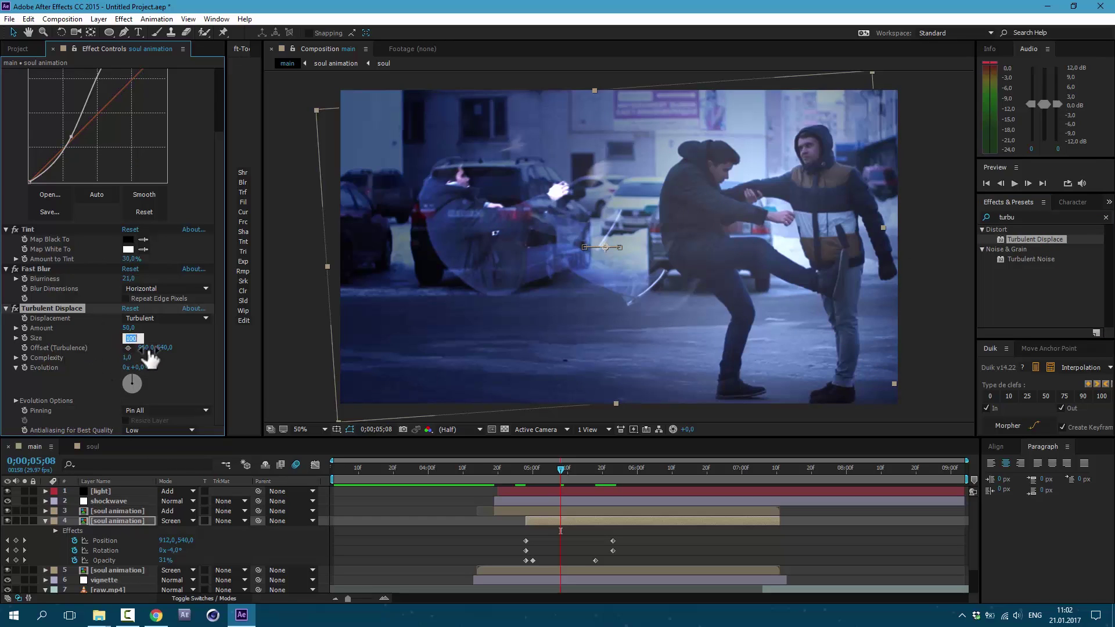
pyautogui.write('35')
pyautogui.press('Return')
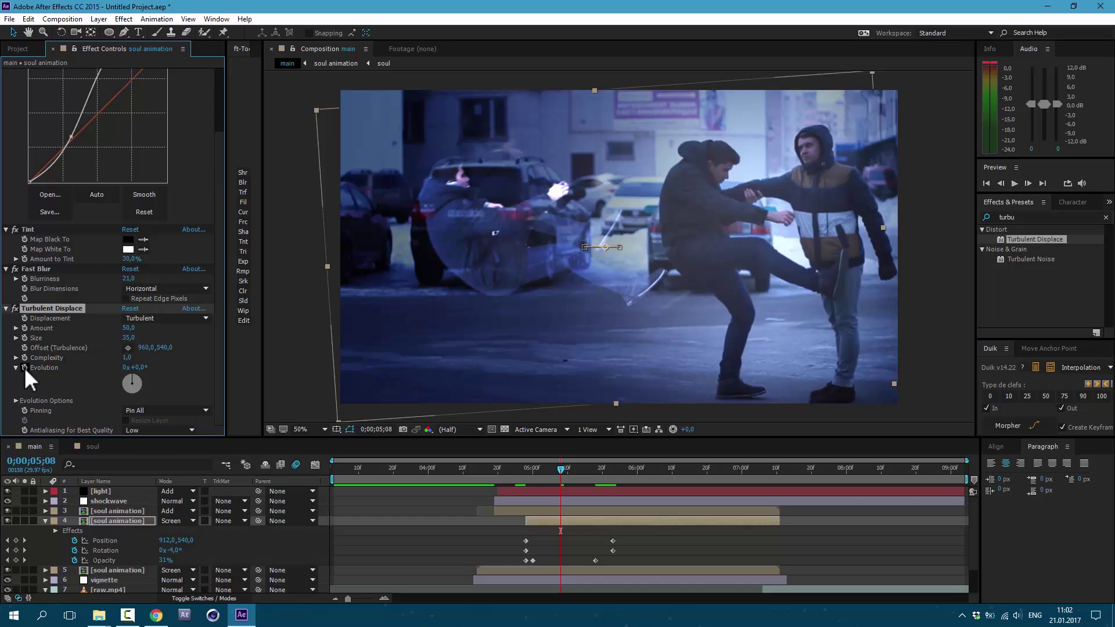
pyautogui.keyDown('alt'); pyautogui.click(24, 367); pyautogui.keyUp('alt')
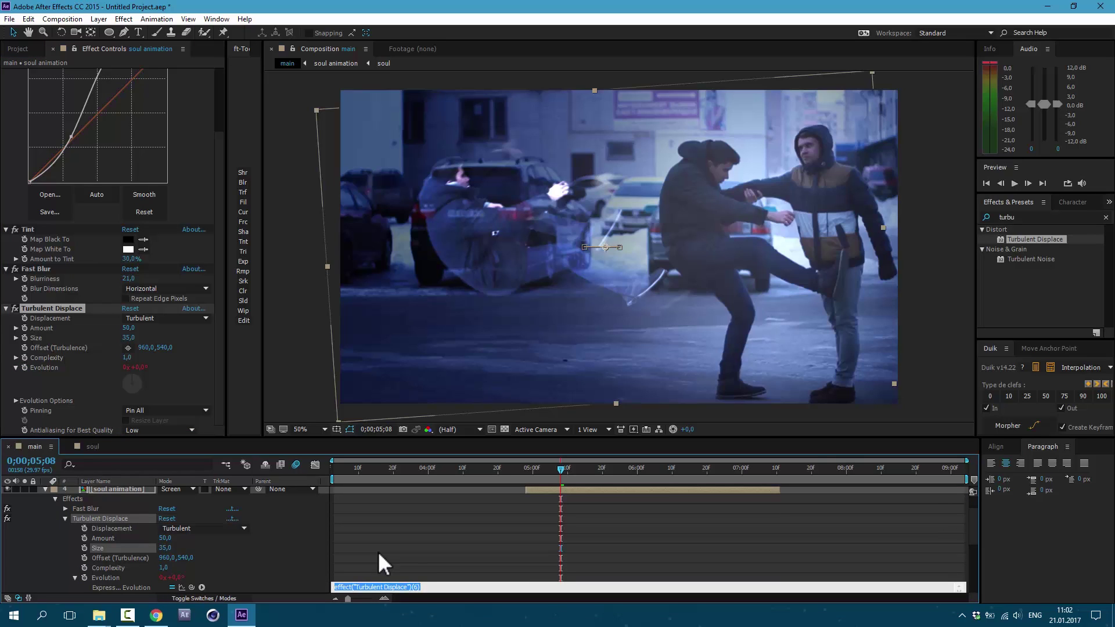
pyautogui.write('time')
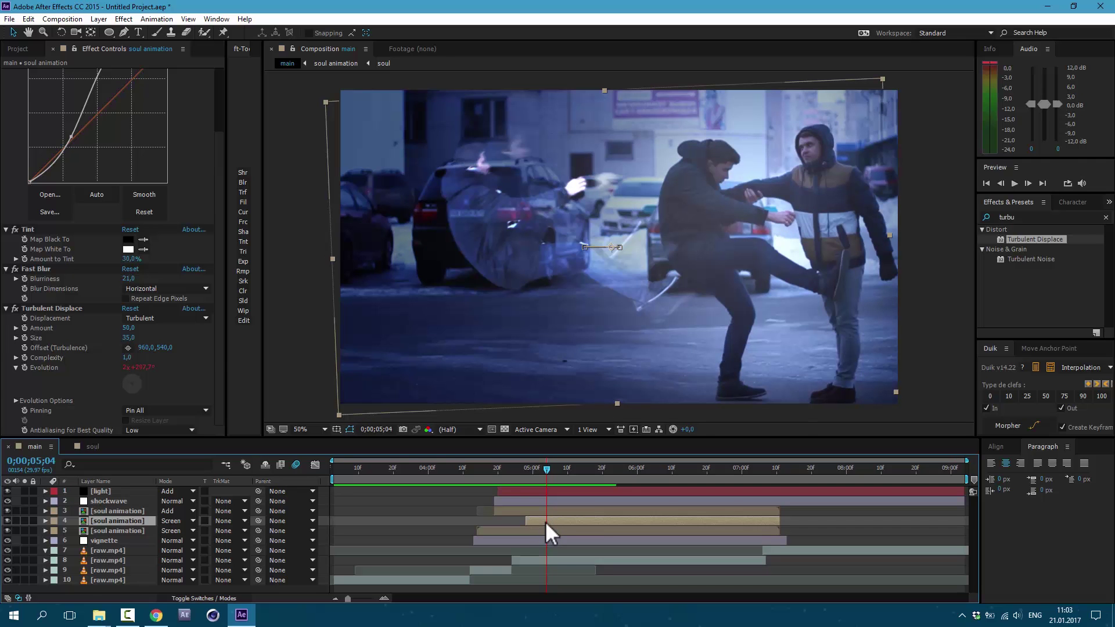
# Duplicate the frozen soul copy, start the duplicate at 0;00;04;24, turn off its time remapping and freeze its frame there.
pyautogui.hotkey('ctrl', 'd')
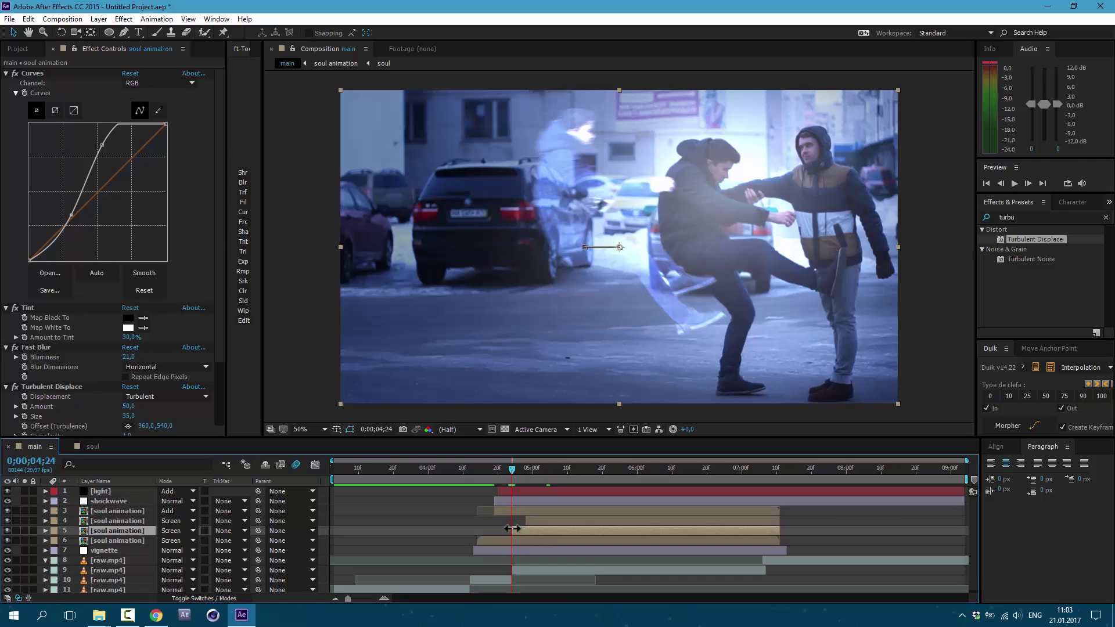
pyautogui.rightClick(512, 528)
pyautogui.moveTo(625, 147)
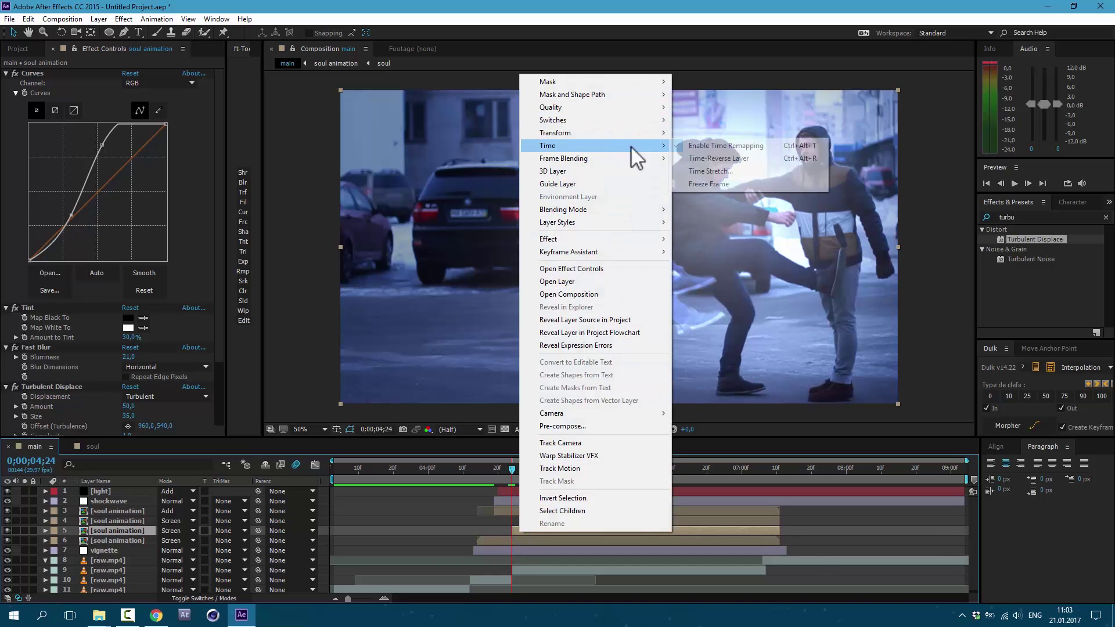
pyautogui.click(691, 146)
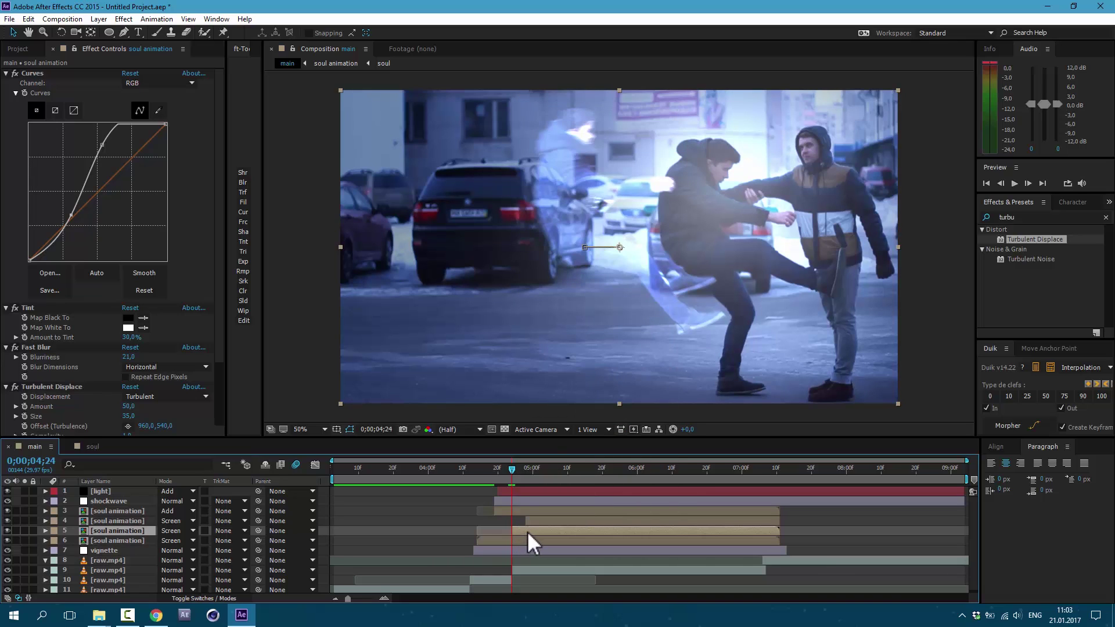
pyautogui.rightClick(528, 530)
pyautogui.moveTo(628, 144)
pyautogui.click(712, 182)
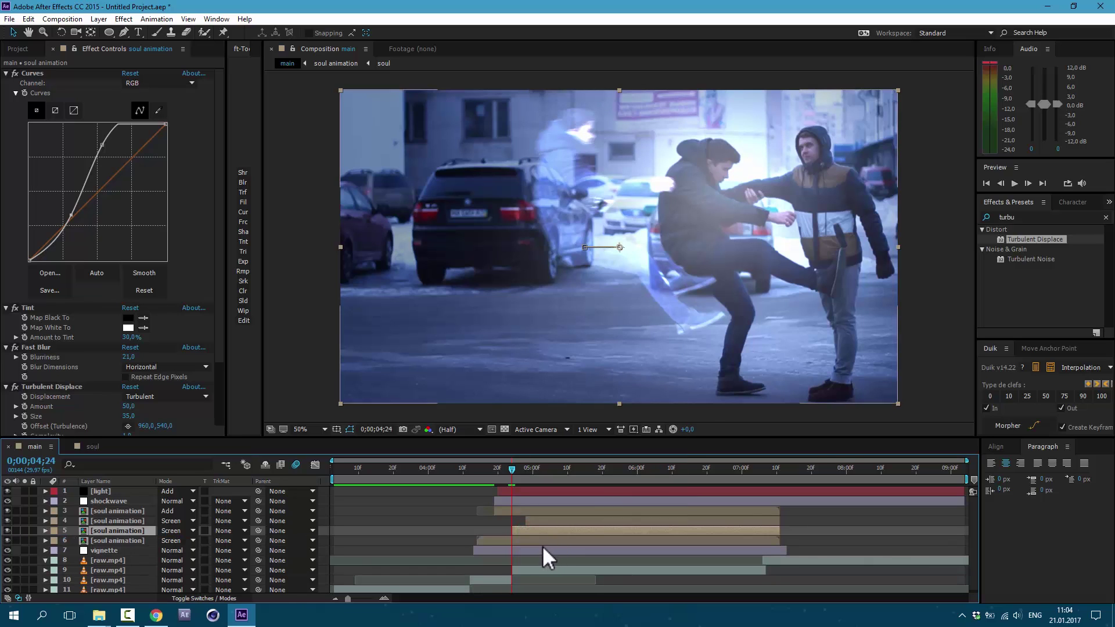
# Shift the new frozen copy's Position, Rotation and Opacity keyframes earlier so they begin at 0;00;04;24.
pyautogui.press('u')
pyautogui.moveTo(515, 550); pyautogui.dragTo(643, 575)
pyautogui.click(524, 552)
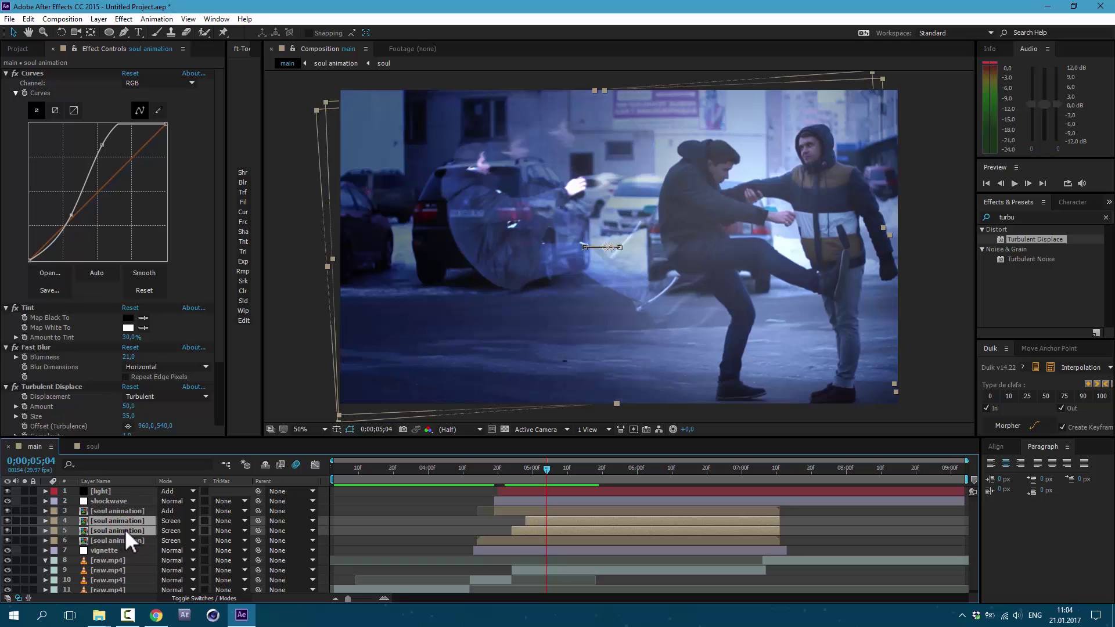
# Move both frozen soul copies beneath the Screen-mode soul animation layer and preview their fading motion.
pyautogui.moveTo(125, 529); pyautogui.dragTo(123, 542)
pyautogui.moveTo(578, 469); pyautogui.dragTo(577, 489)
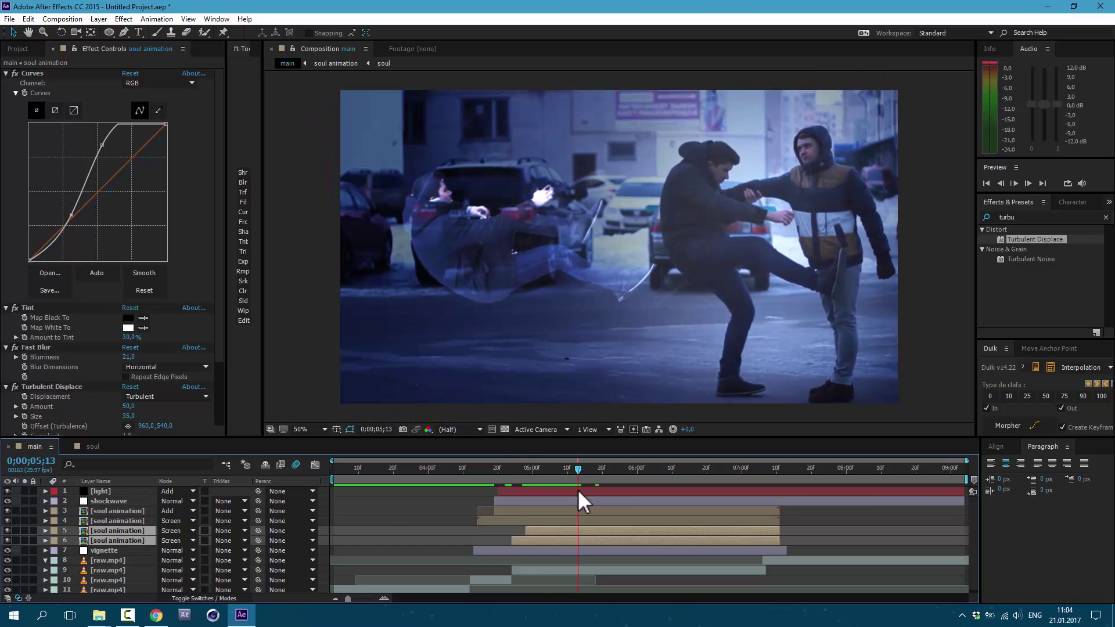
pyautogui.press('u')
pyautogui.press('space')
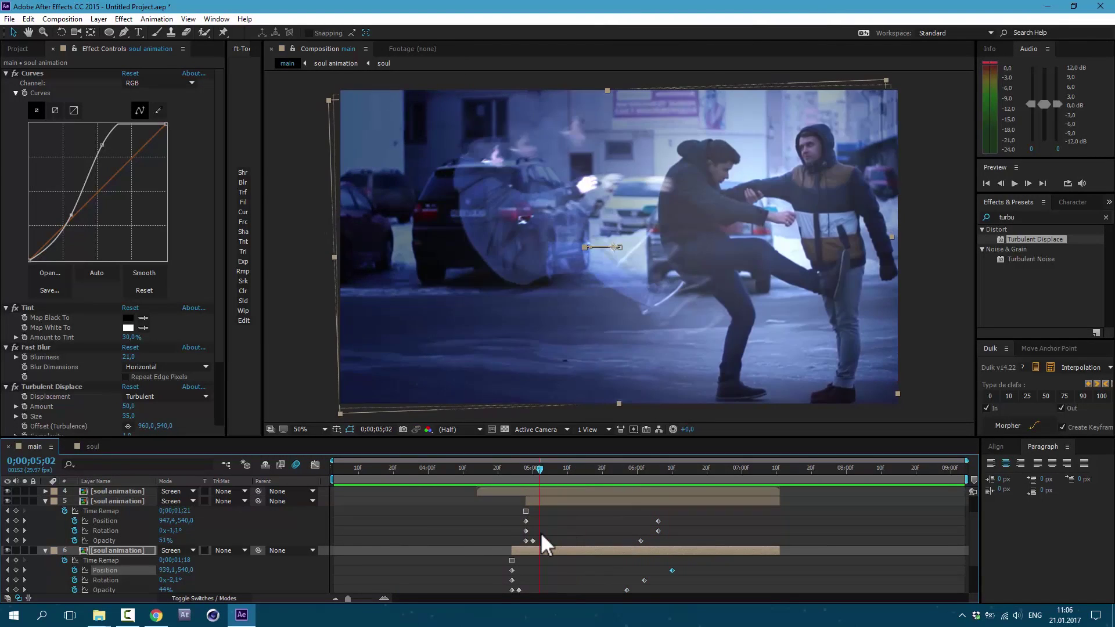
pyautogui.moveTo(541, 533); pyautogui.dragTo(606, 550)
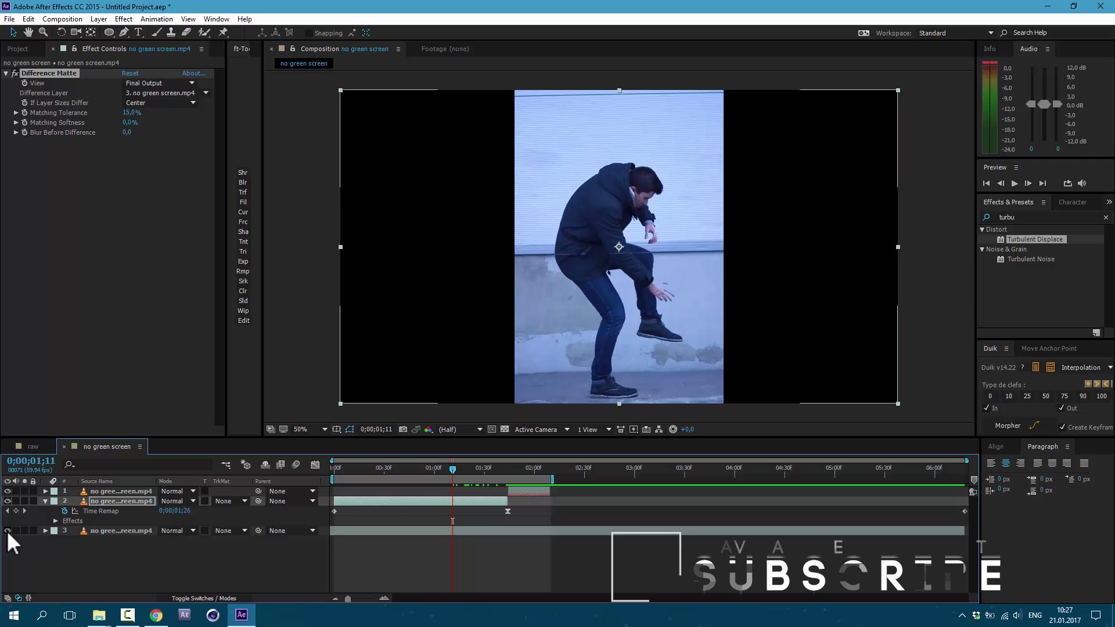
# Hide the bottom background layer in the no green screen composition and lower the Difference Matte's Matching Tolerance.
pyautogui.click(7, 531)
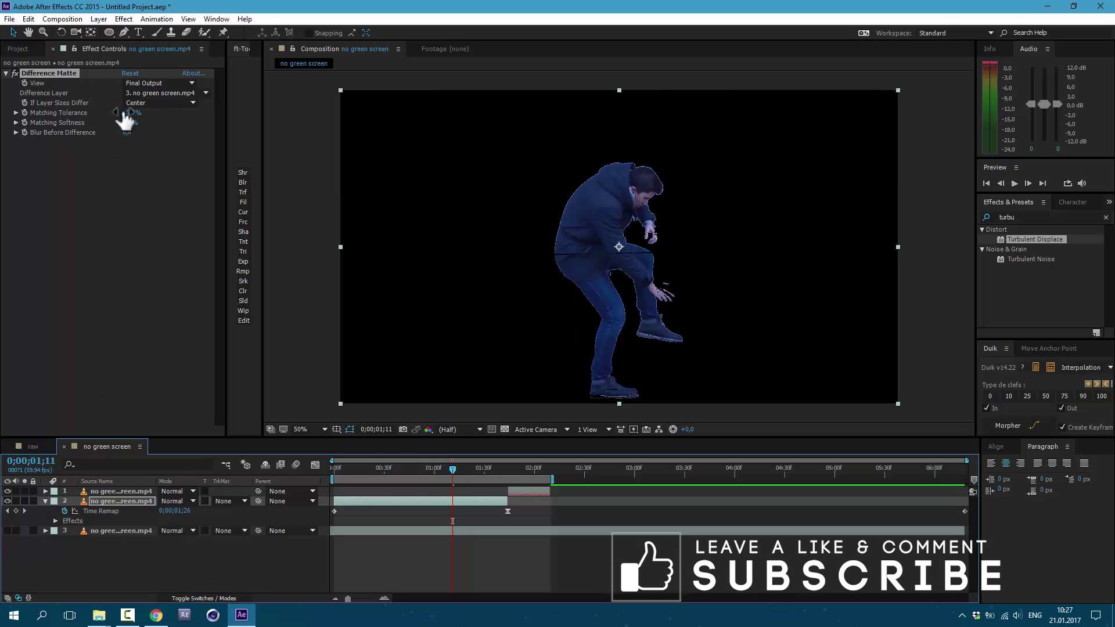
pyautogui.moveTo(129, 113); pyautogui.dragTo(122, 113)
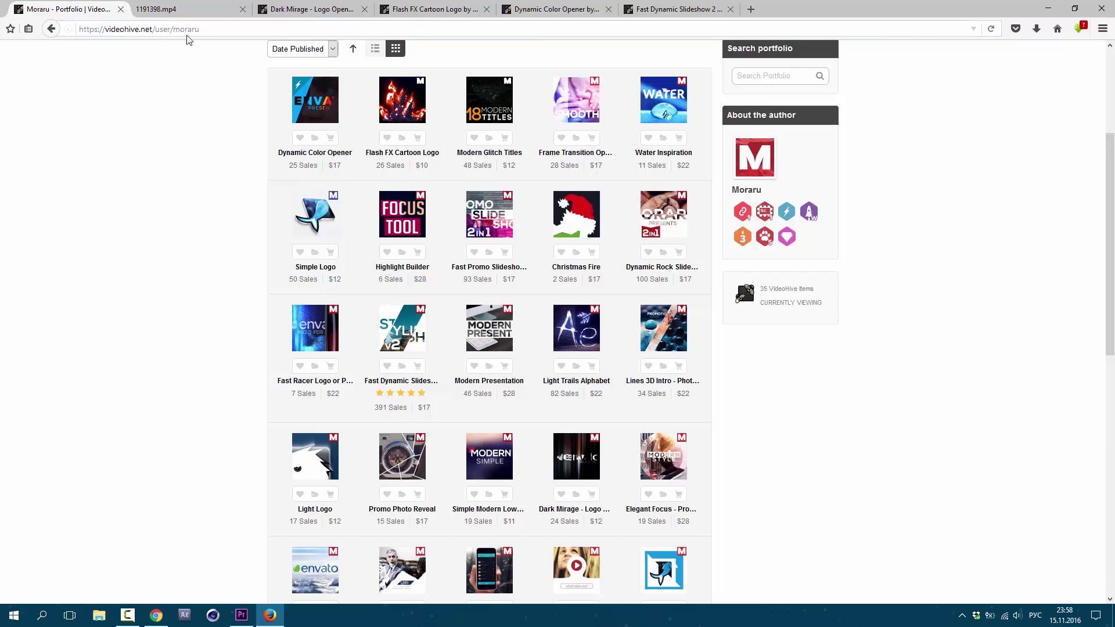
pyautogui.moveTo(575, 328)
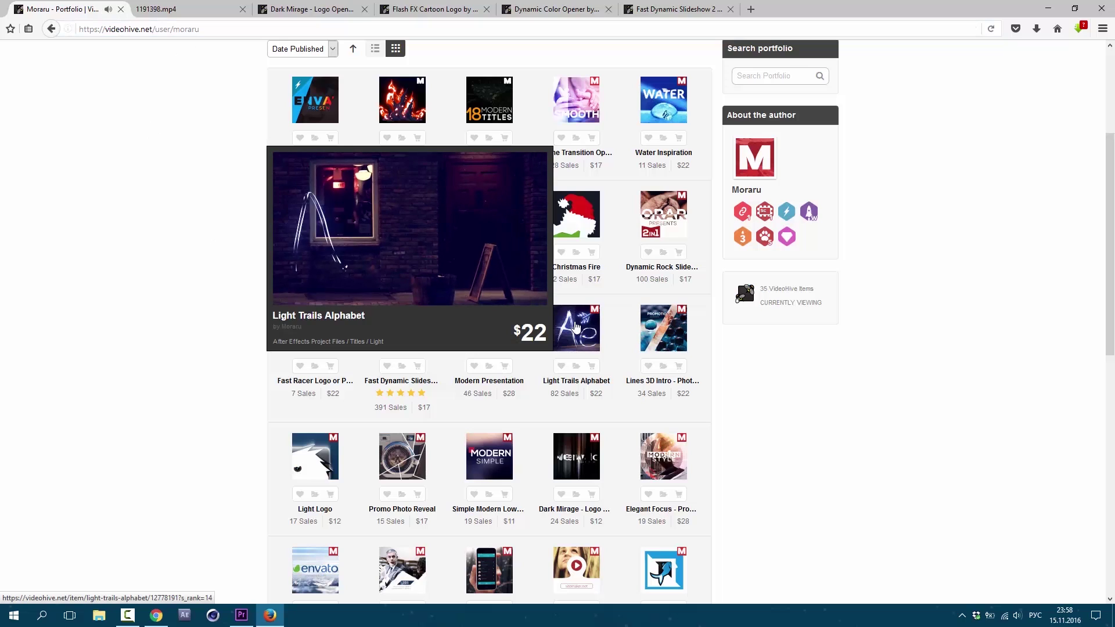